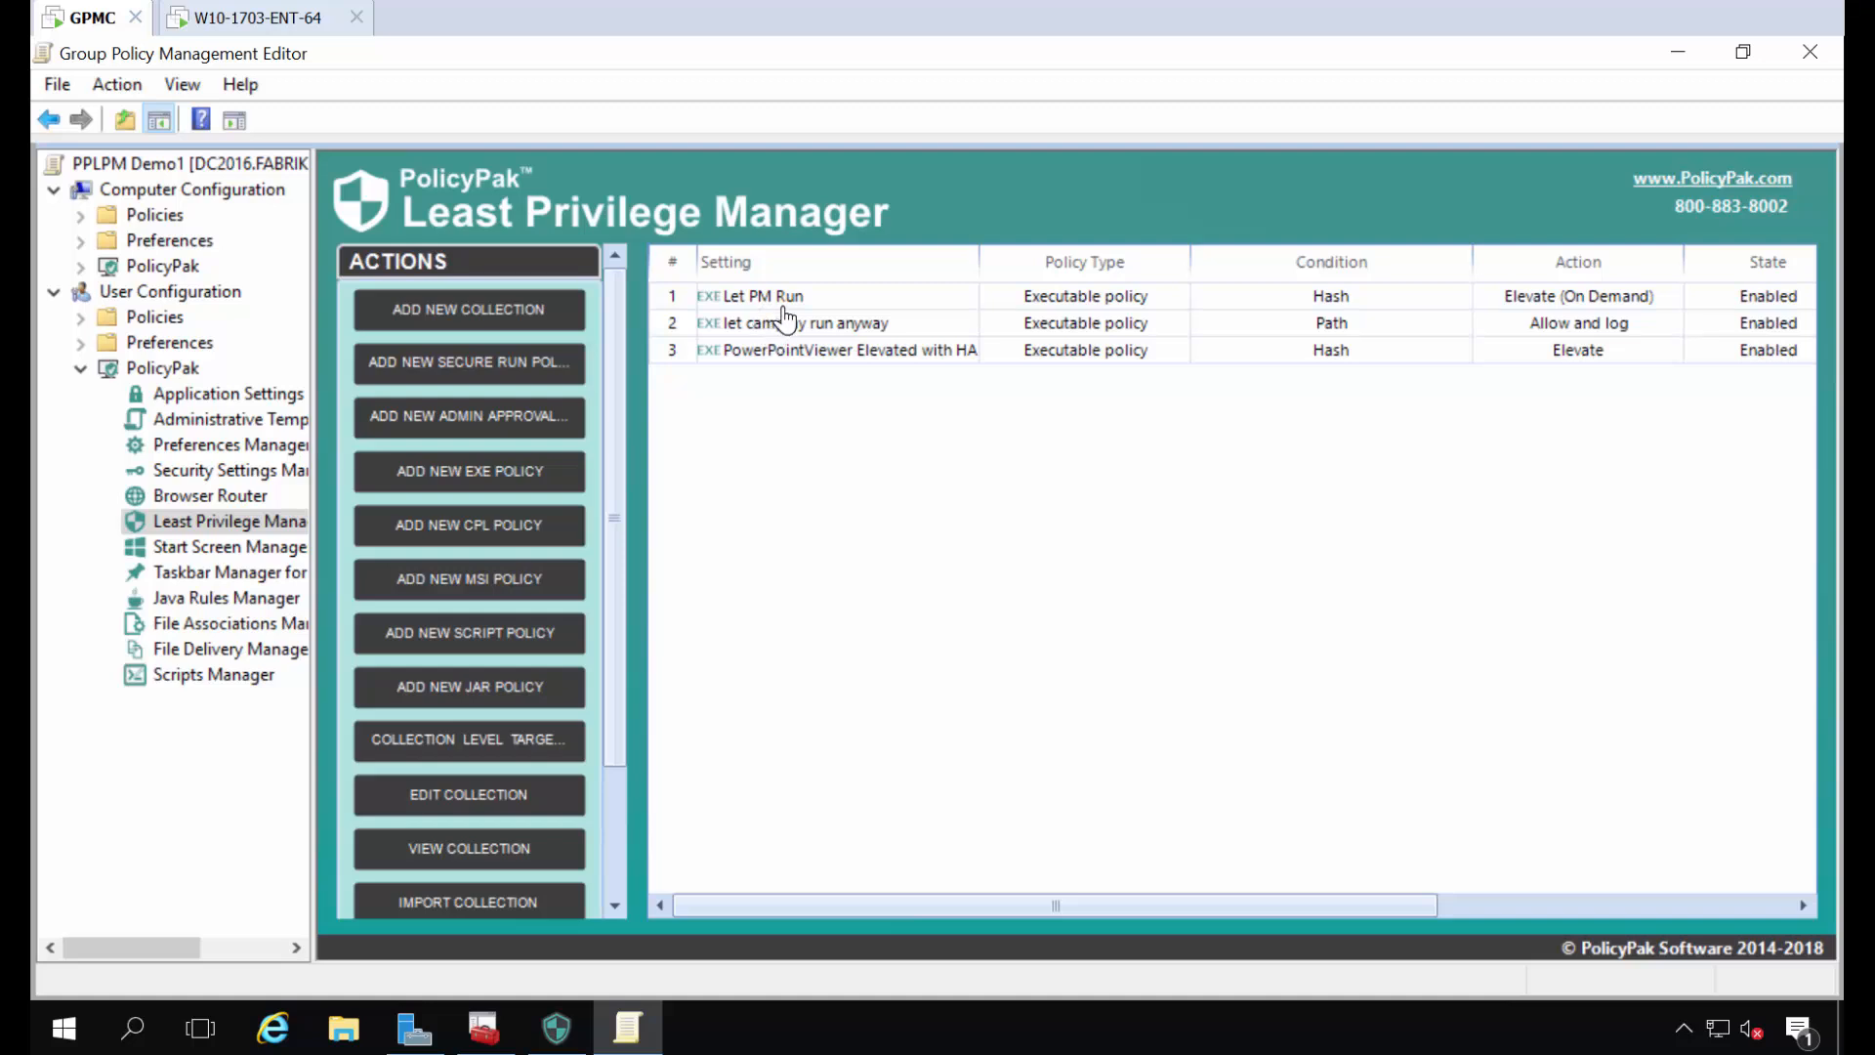
- Review the PowerPointViewer hash policy and the Let PM Run policy in the Least Privilege Manager list
{"action": "left_click", "coordinate": [789, 354]}
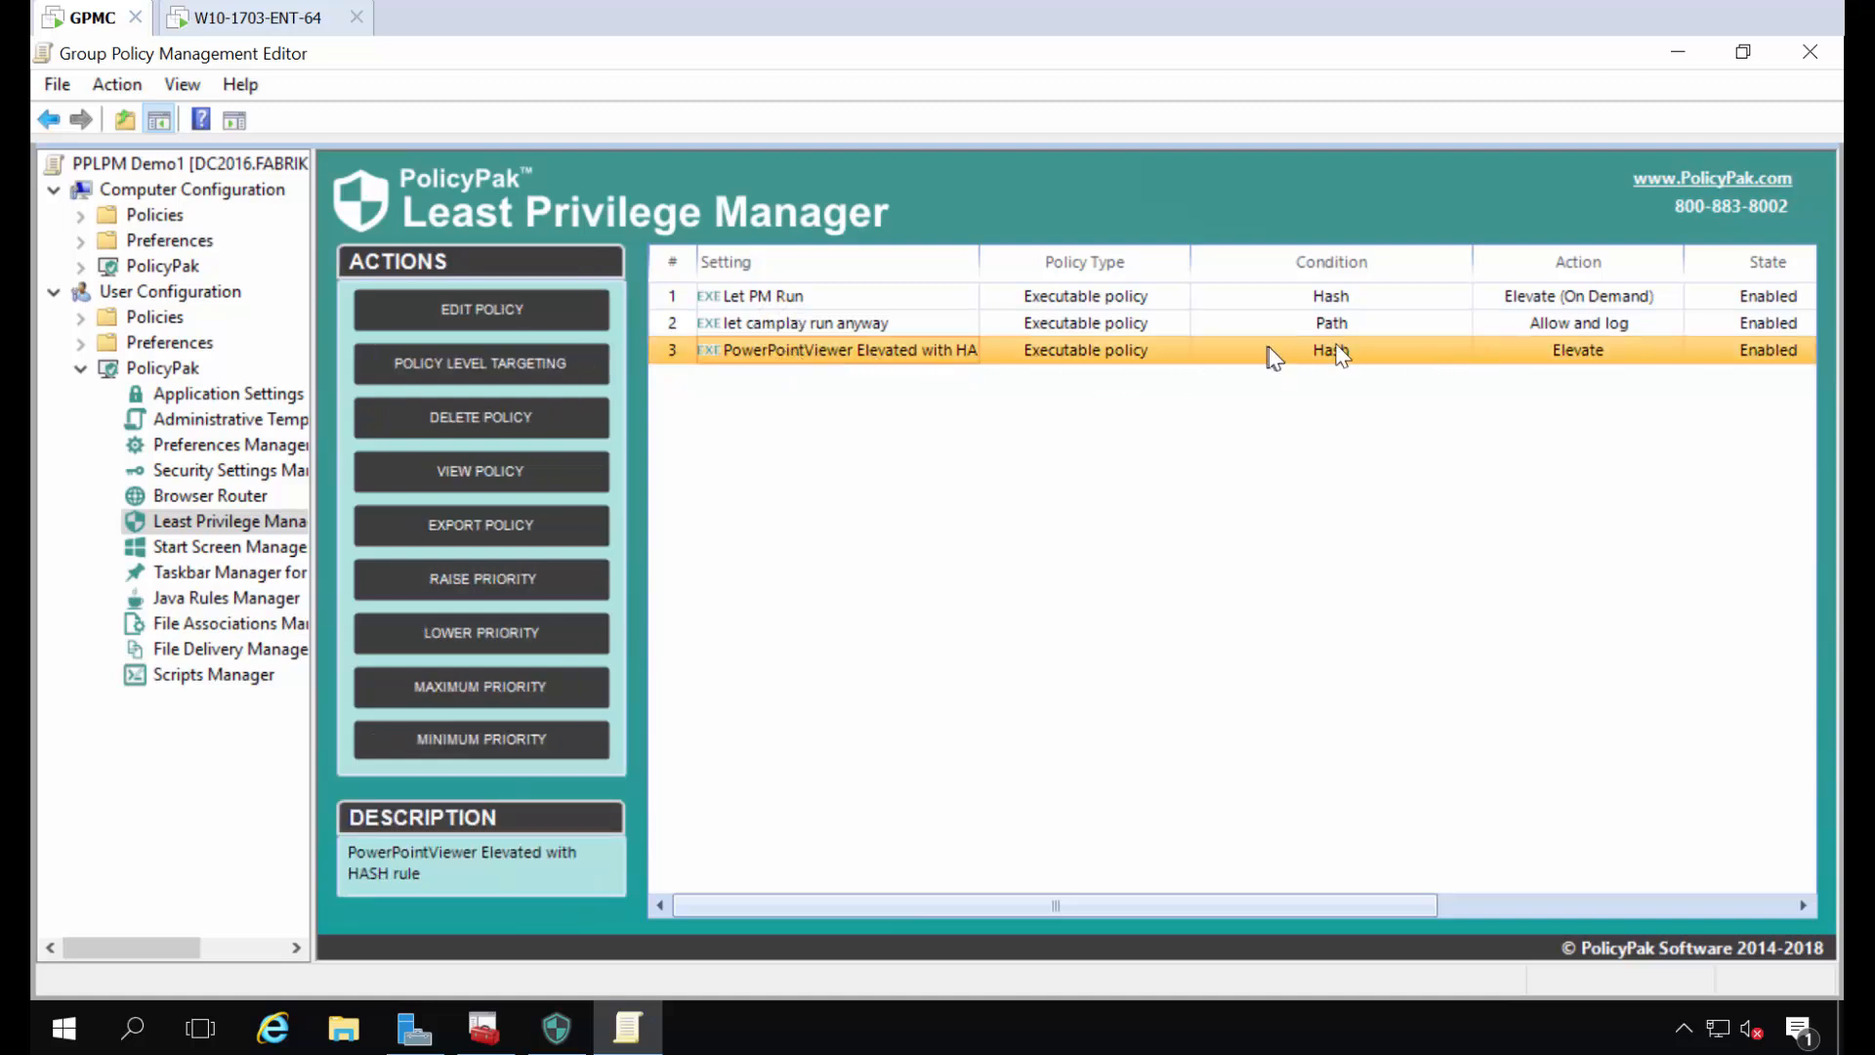
{"action": "left_click", "coordinate": [841, 299]}
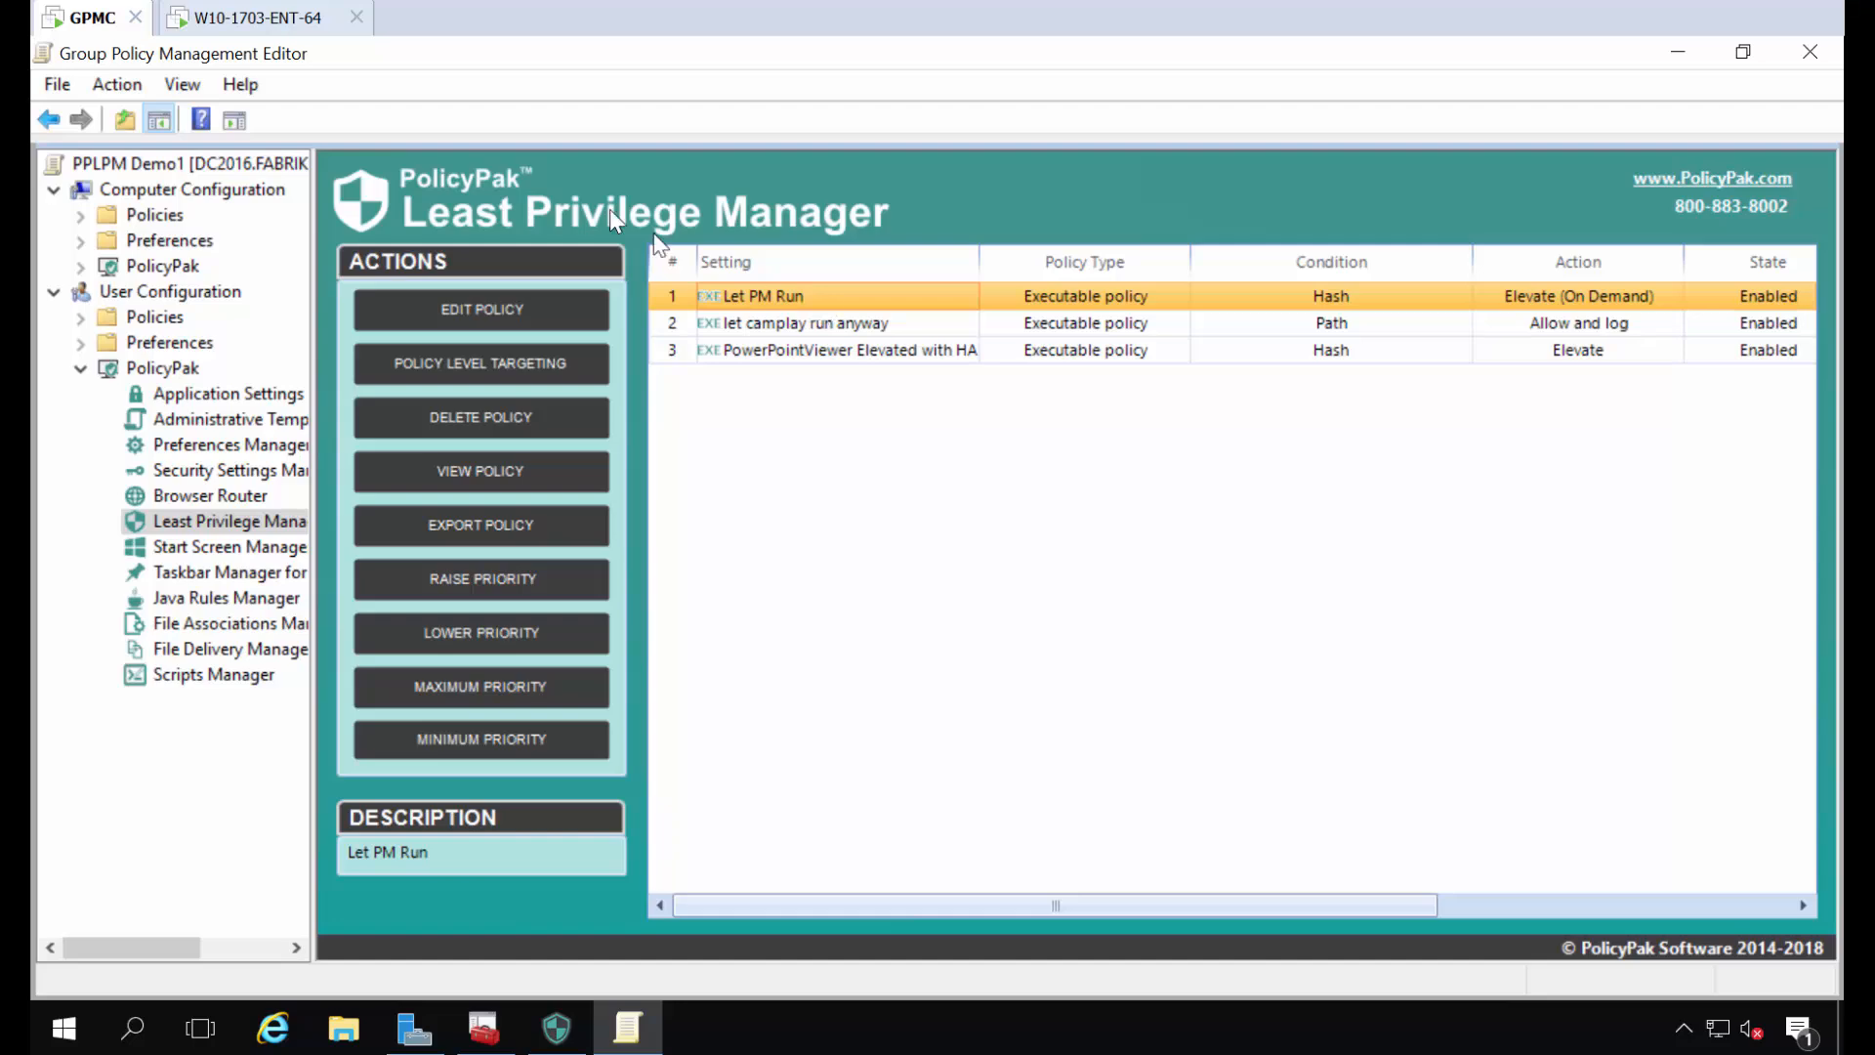
- Switch to the W10-1703-ENT-64 machine and install Microsoft PowerPoint Viewer from the desktop installer, accepting the license terms
{"action": "left_click", "coordinate": [266, 22]}
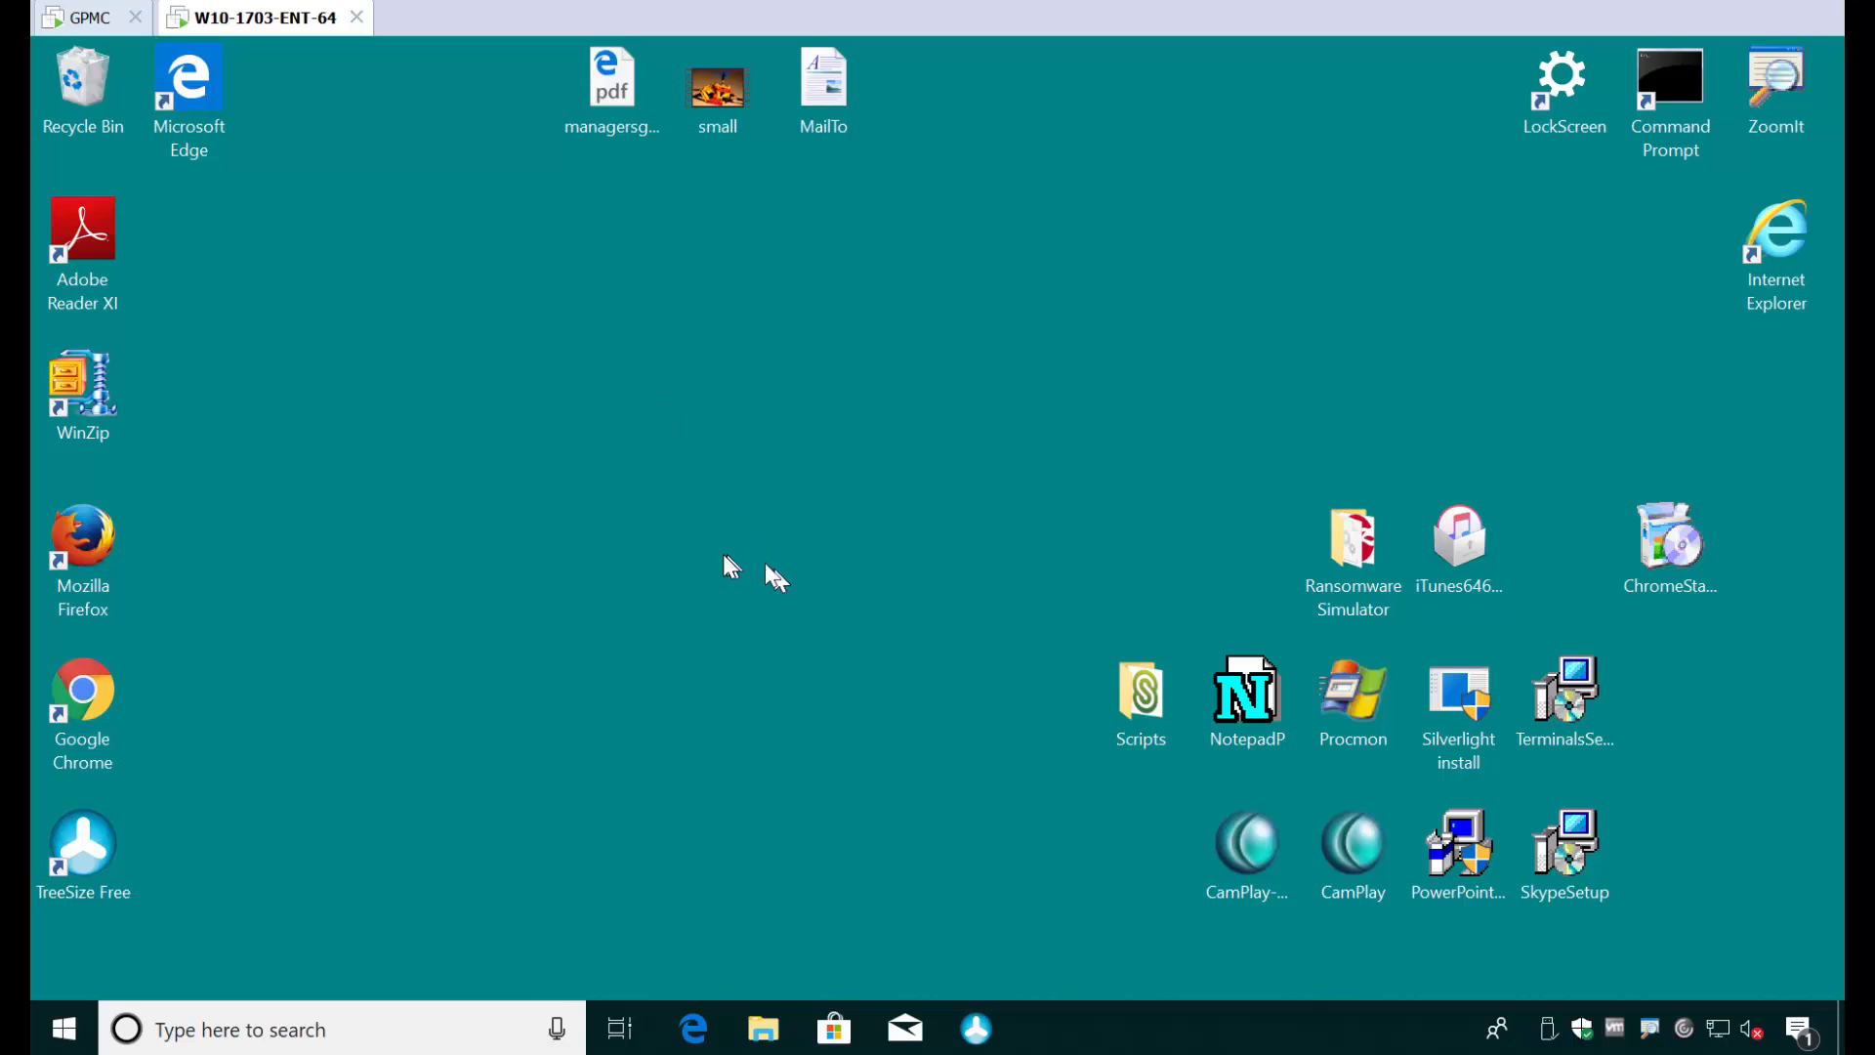
{"action": "left_click", "coordinate": [1455, 858]}
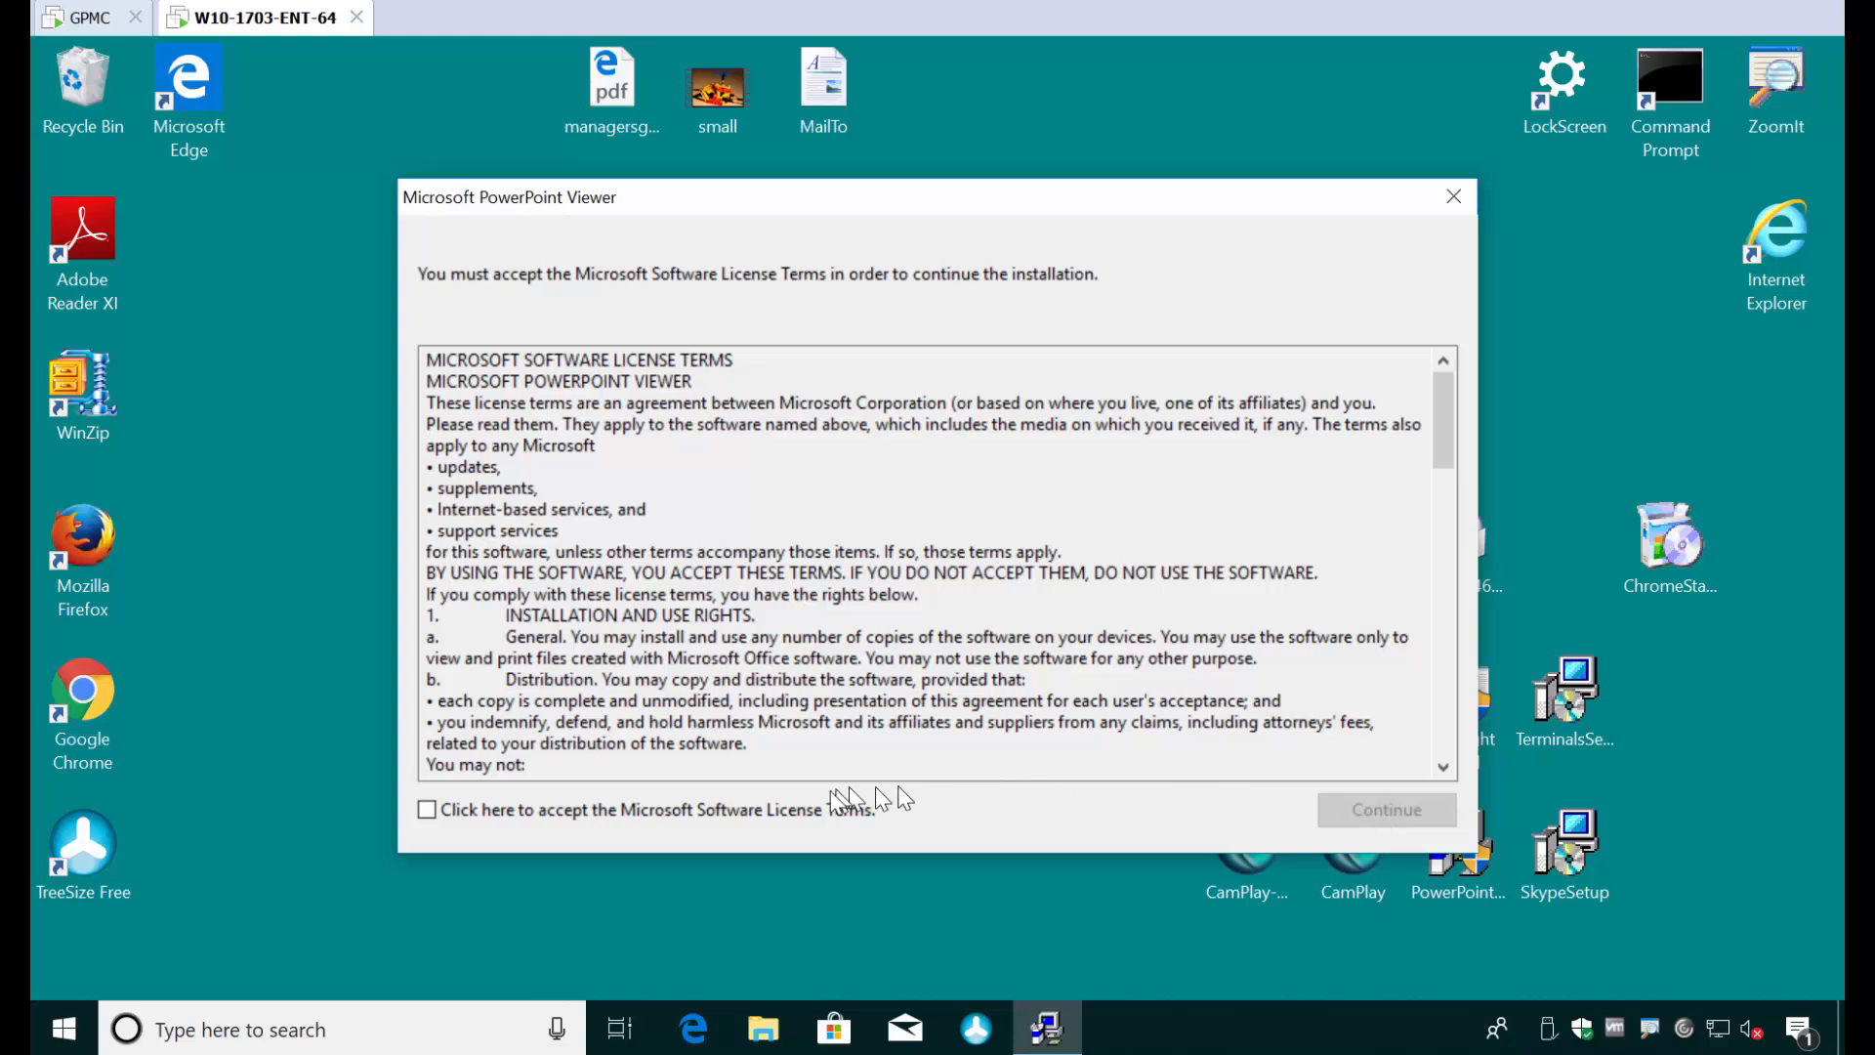
{"action": "left_click", "coordinate": [1368, 810]}
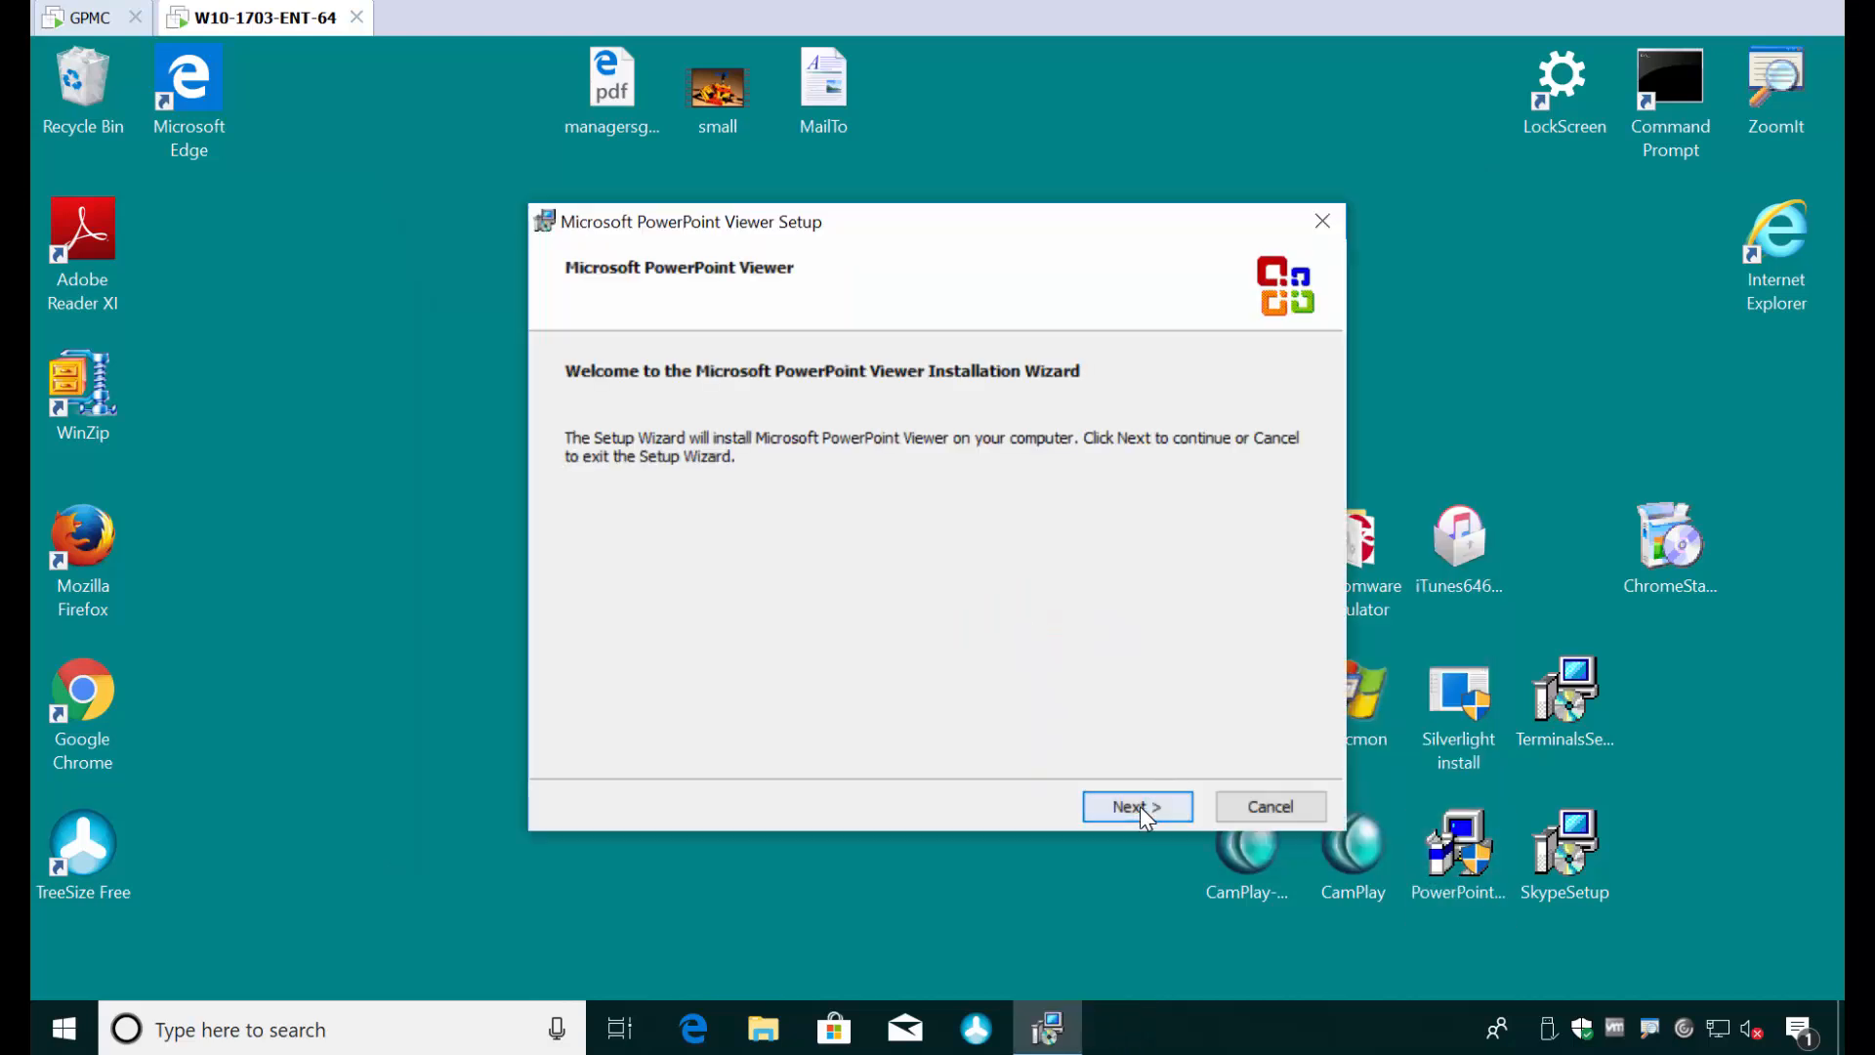
{"action": "left_click", "coordinate": [1139, 806]}
{"action": "left_click", "coordinate": [1138, 811]}
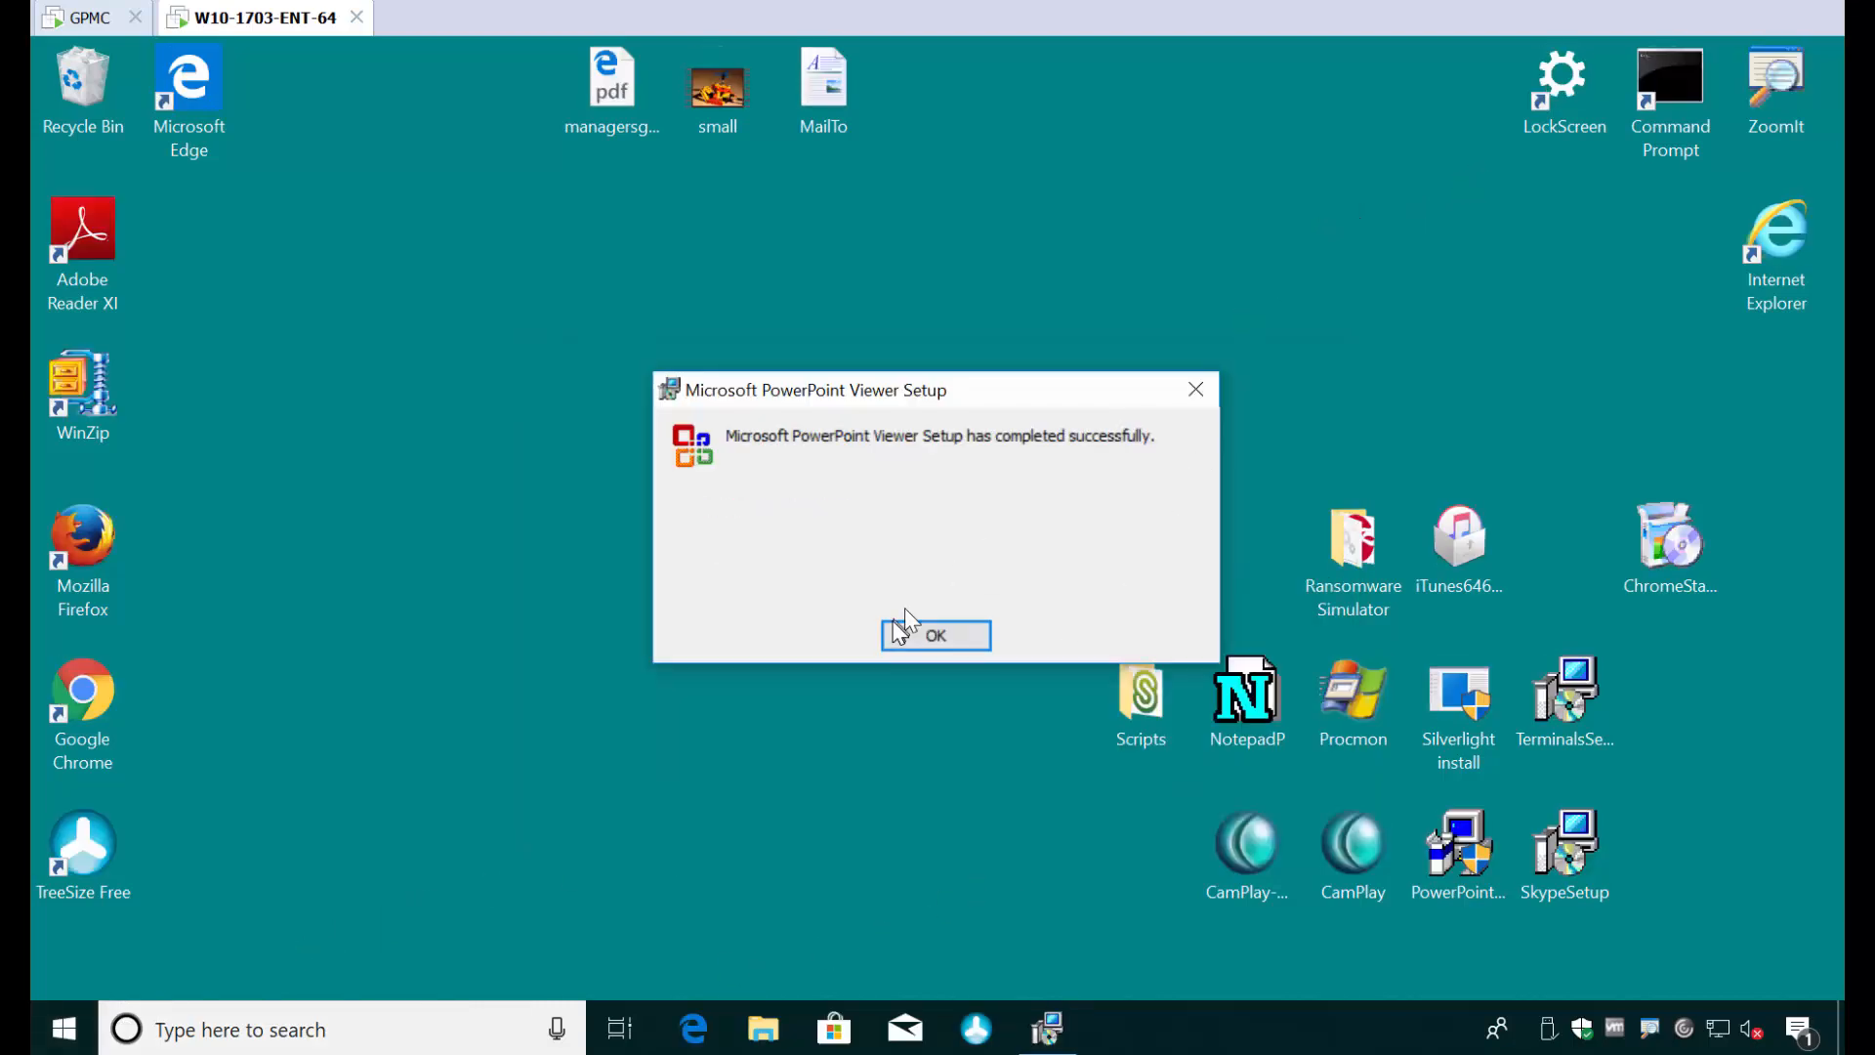
{"action": "left_click", "coordinate": [928, 637]}
- Open Event Viewer and show the PolicyPak log under Applications and Services Logs, enlarging its event list
{"action": "right_click", "coordinate": [94, 1021]}
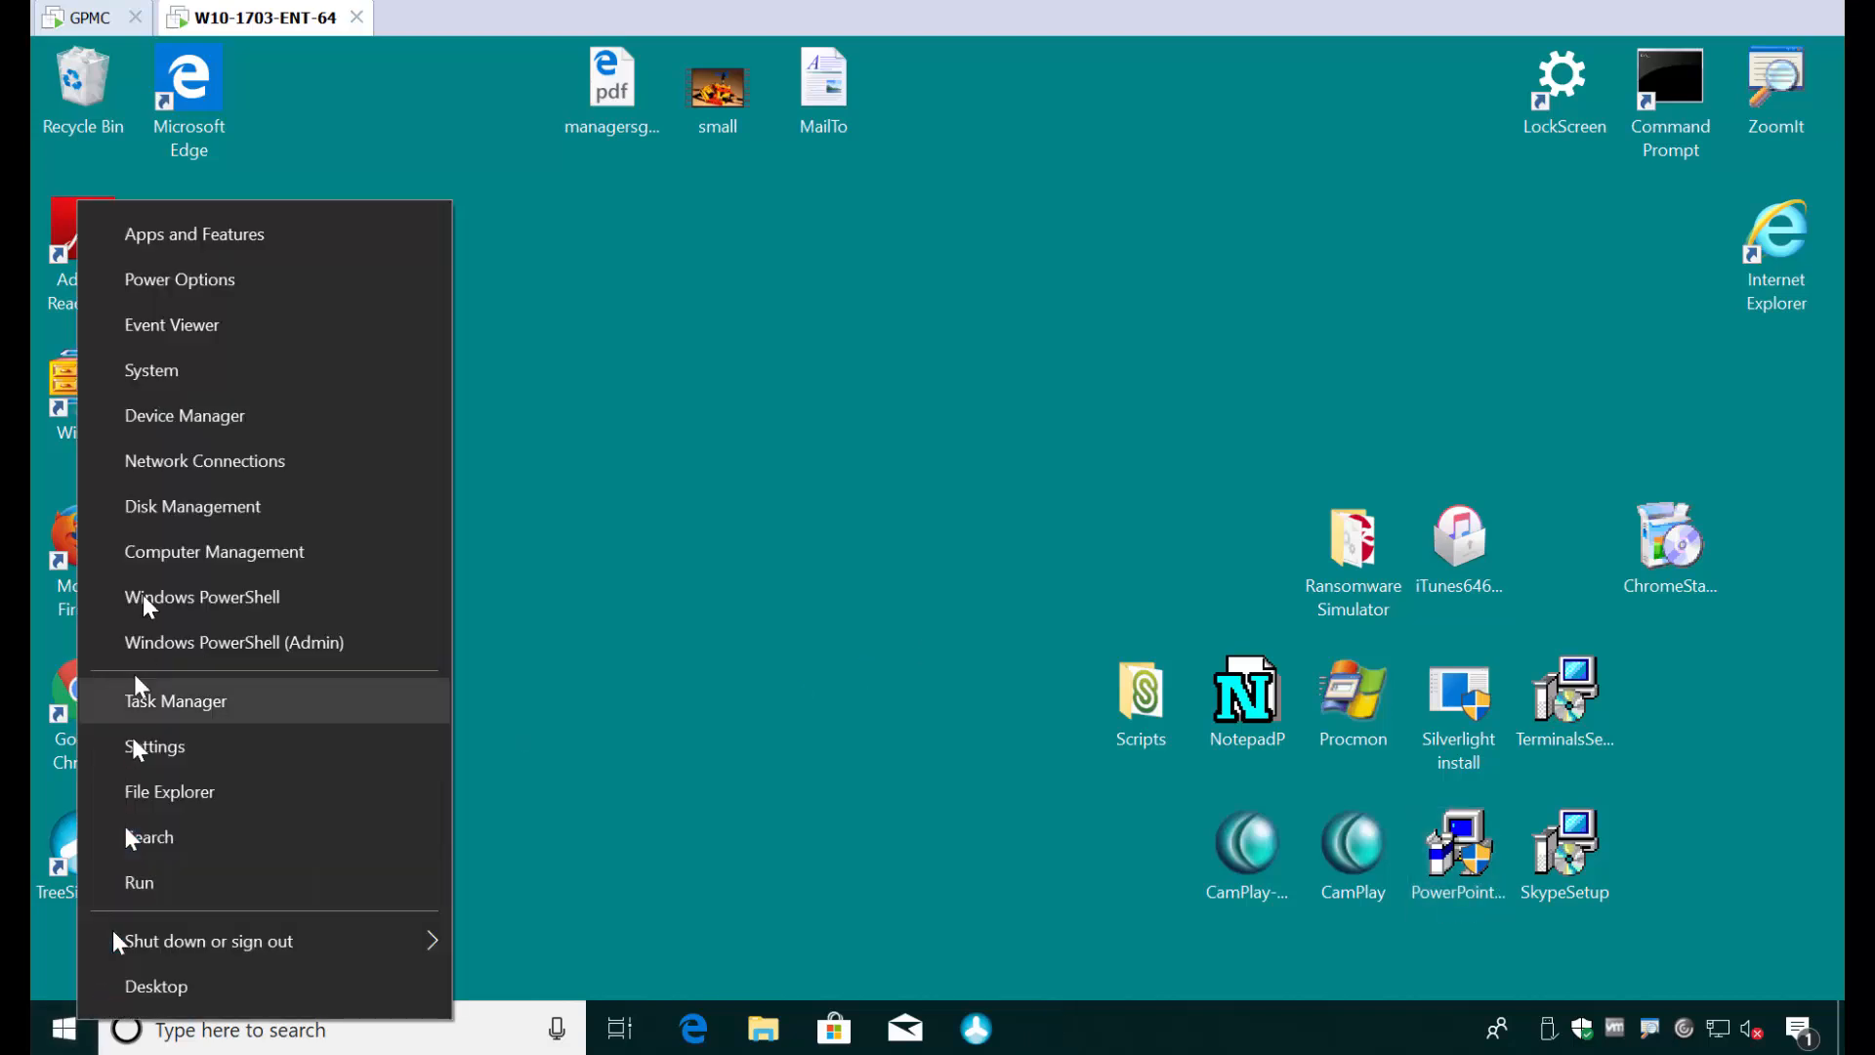
{"action": "left_click", "coordinate": [215, 330]}
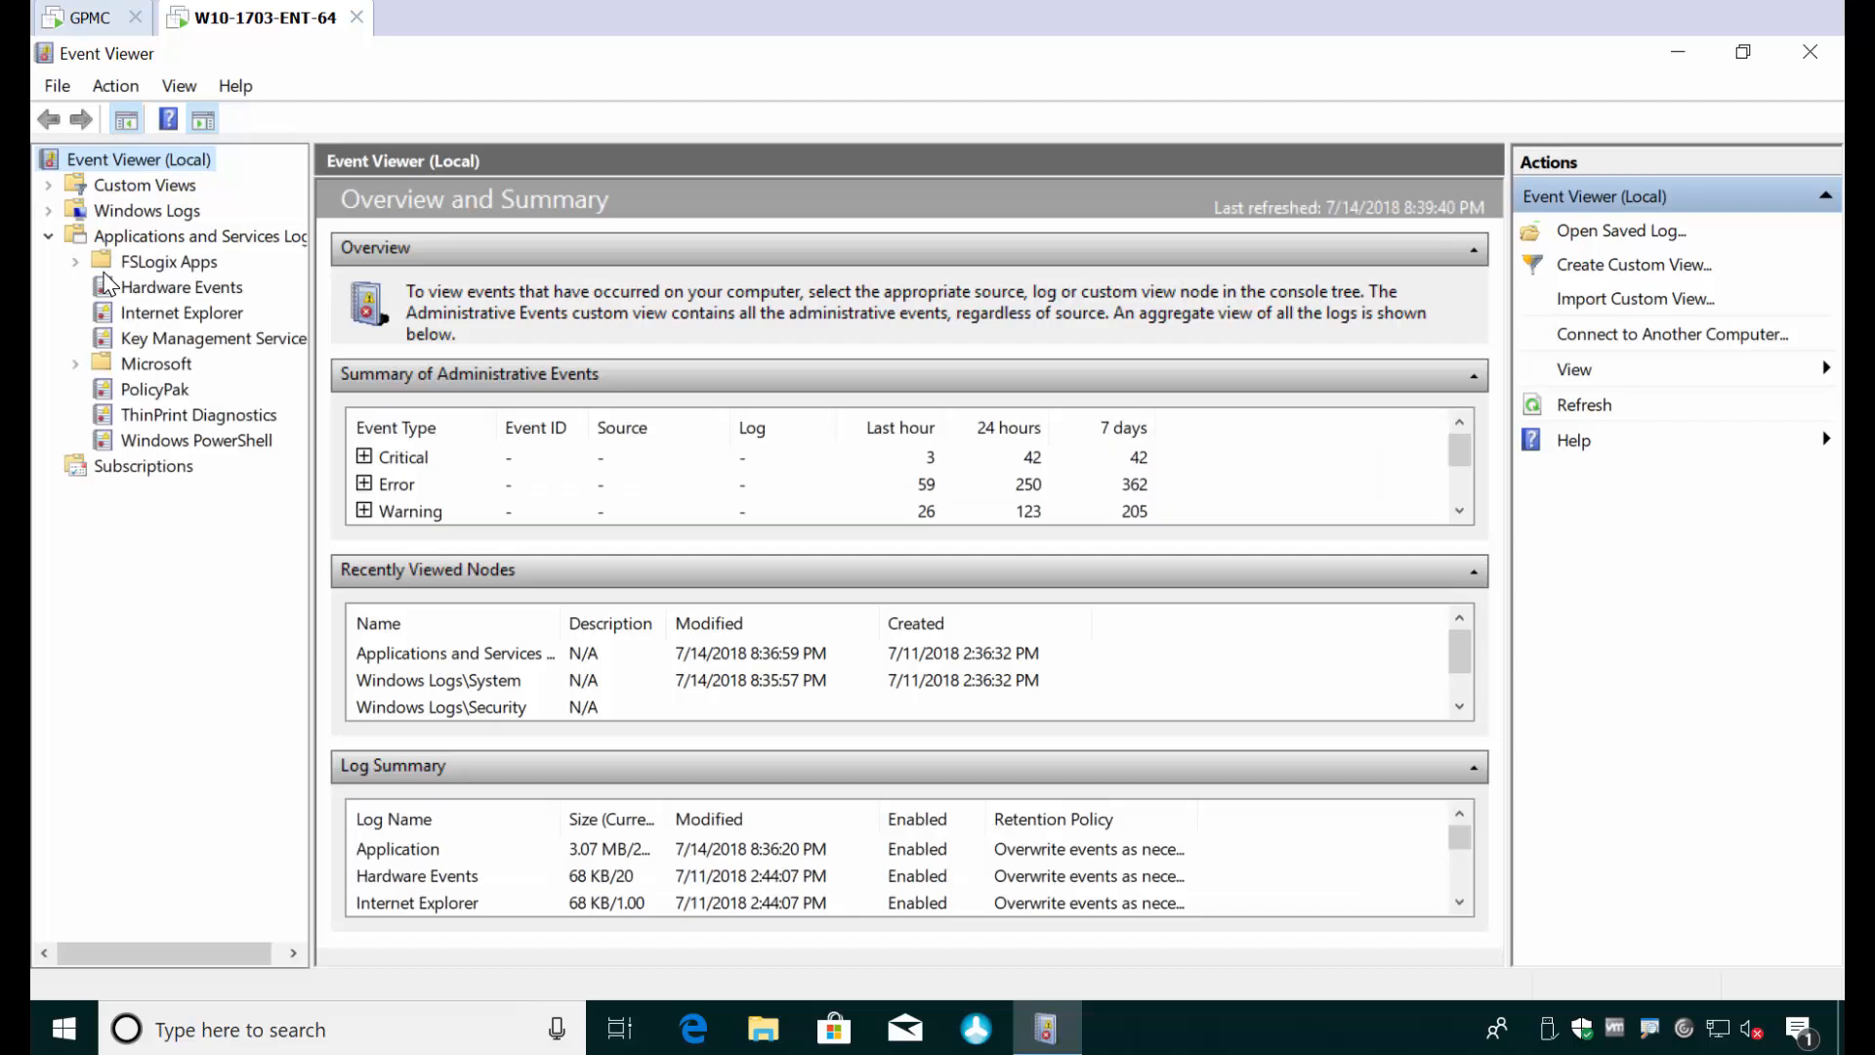
{"action": "left_click", "coordinate": [156, 391]}
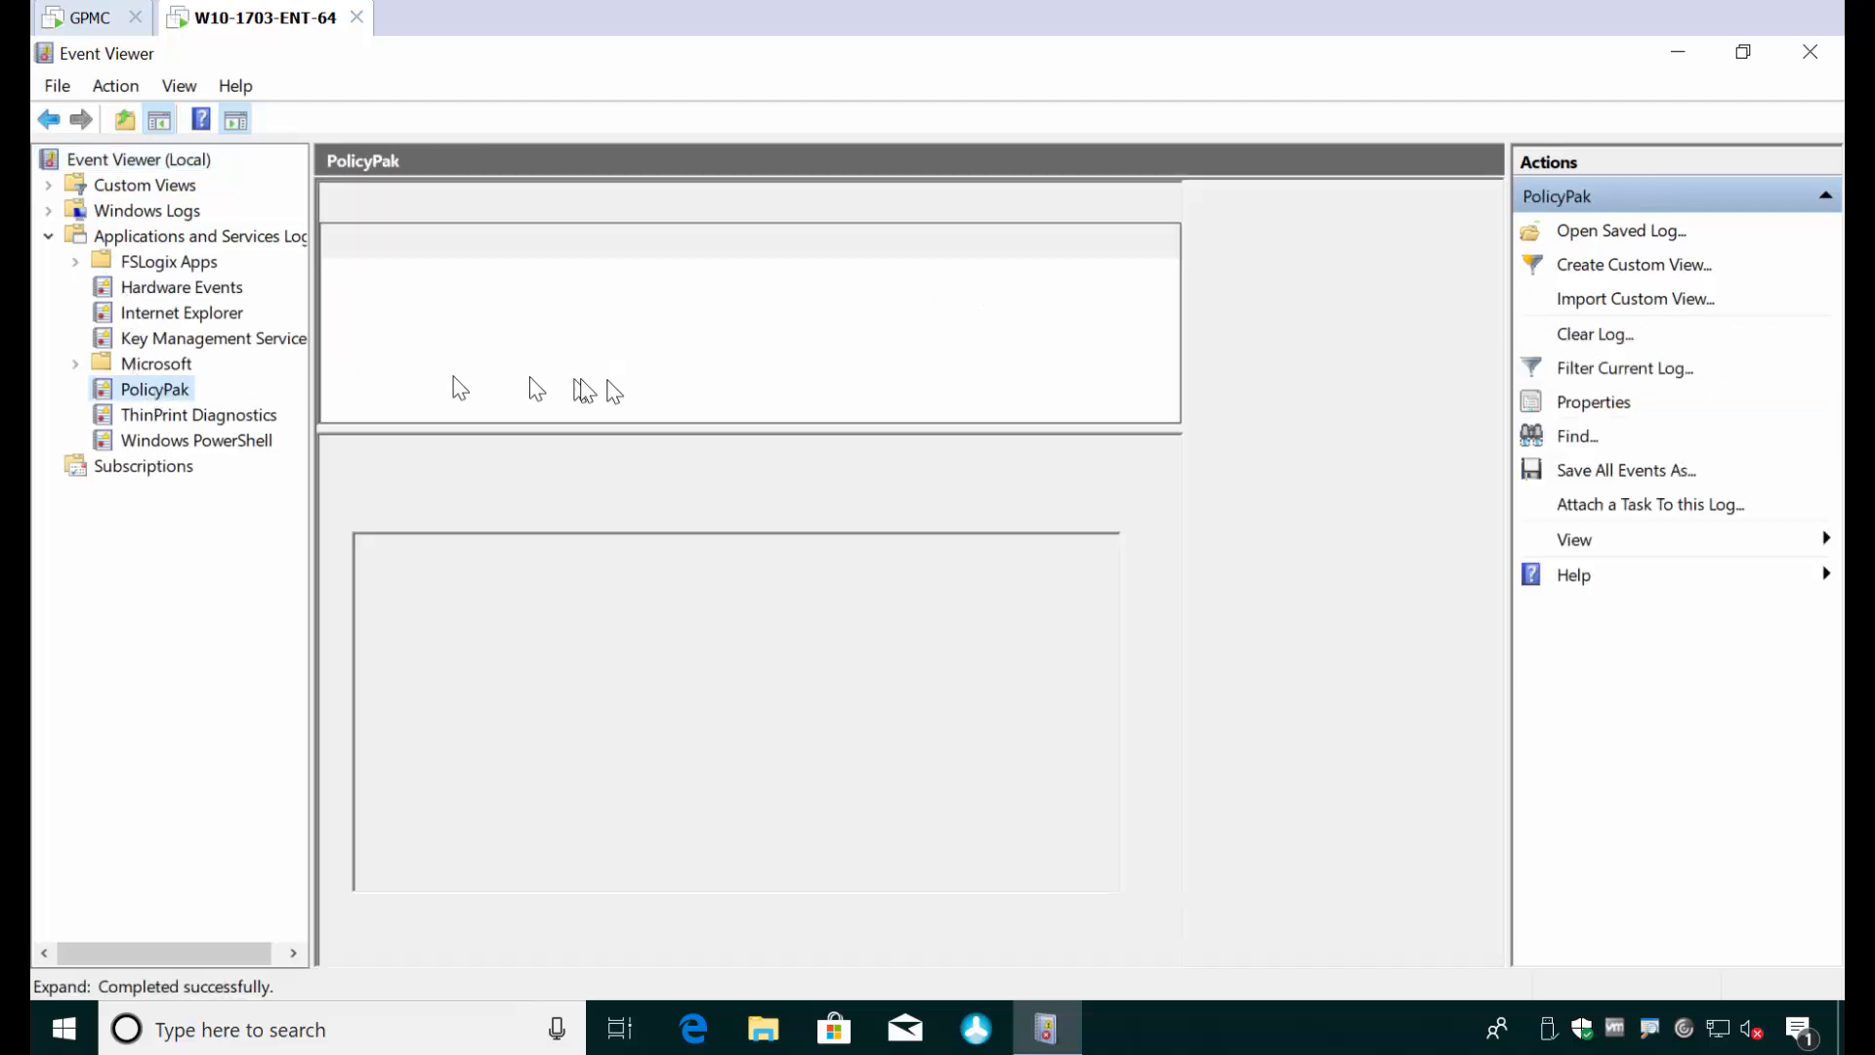
{"action": "left_click_drag", "start_coordinate": [1078, 202], "coordinate": [1353, 191]}
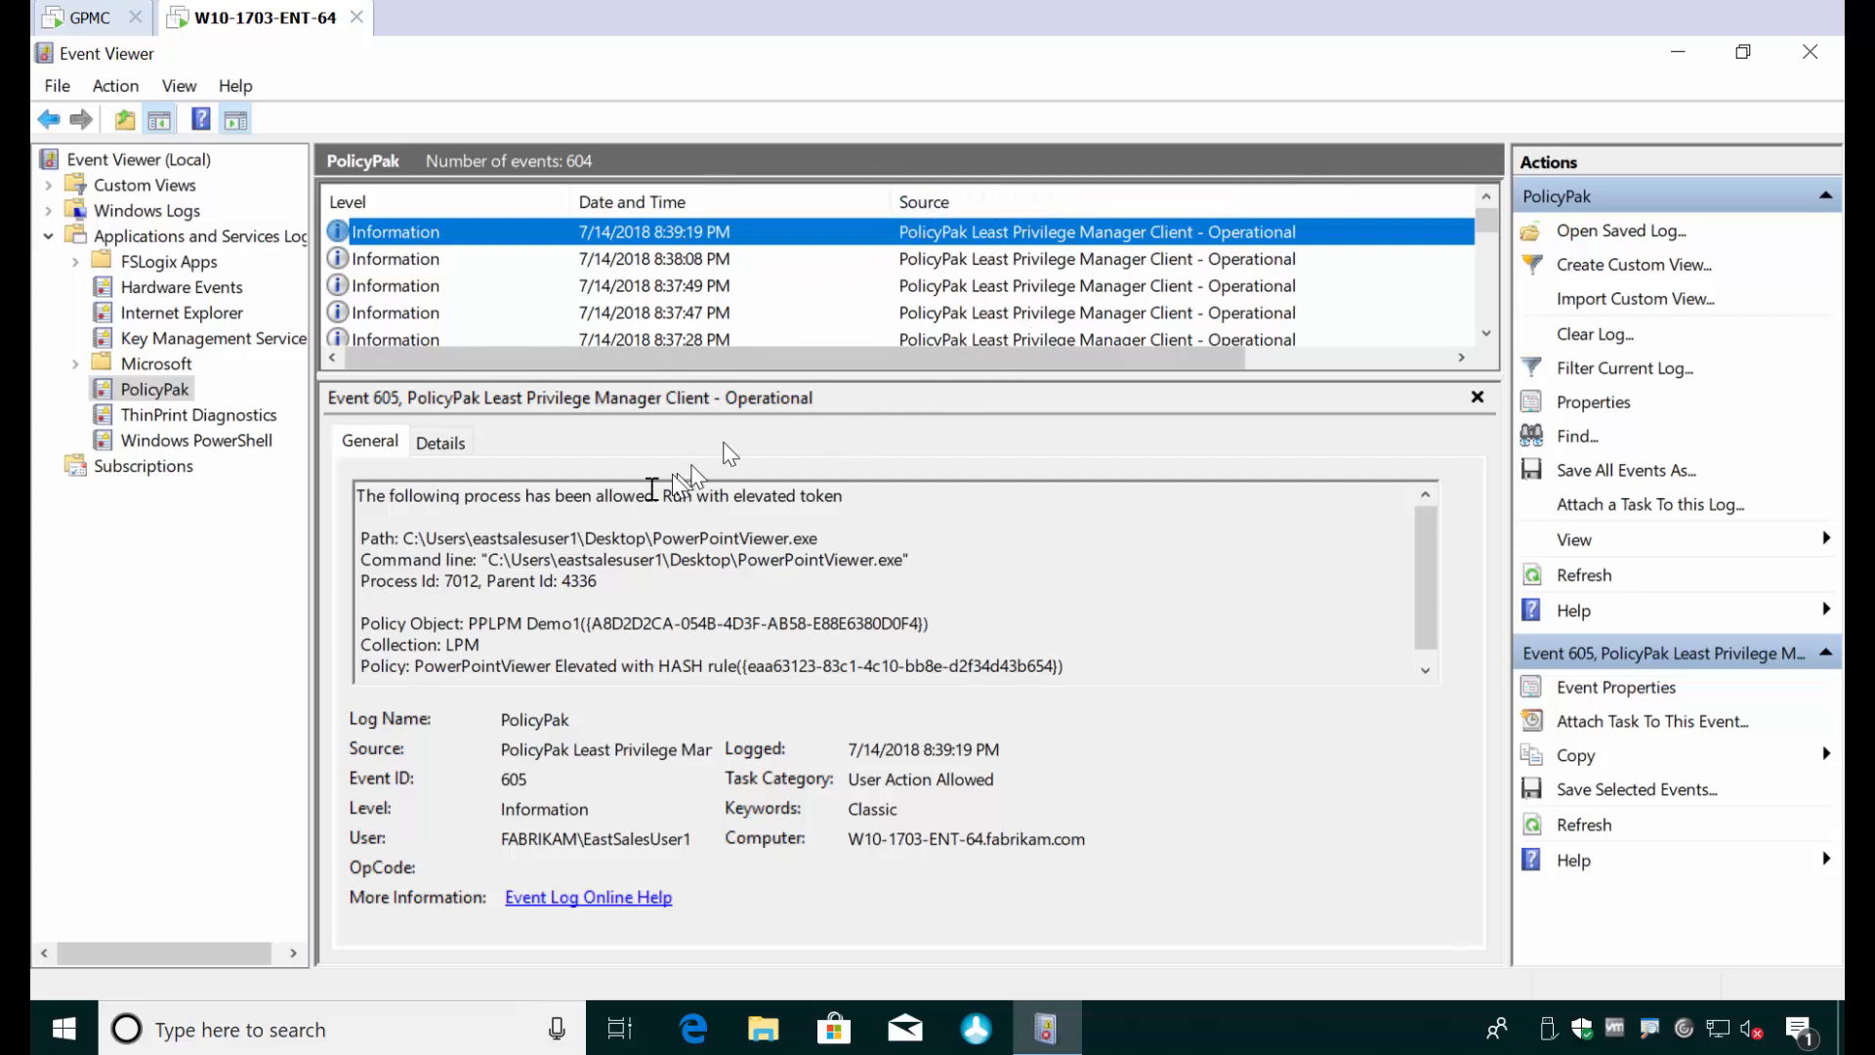
- Examine the PowerPointViewer.exe event's process path, matching policy rule, policy object and collection
{"action": "left_click_drag", "start_coordinate": [466, 540], "coordinate": [841, 542]}
{"action": "left_click", "coordinate": [835, 558]}
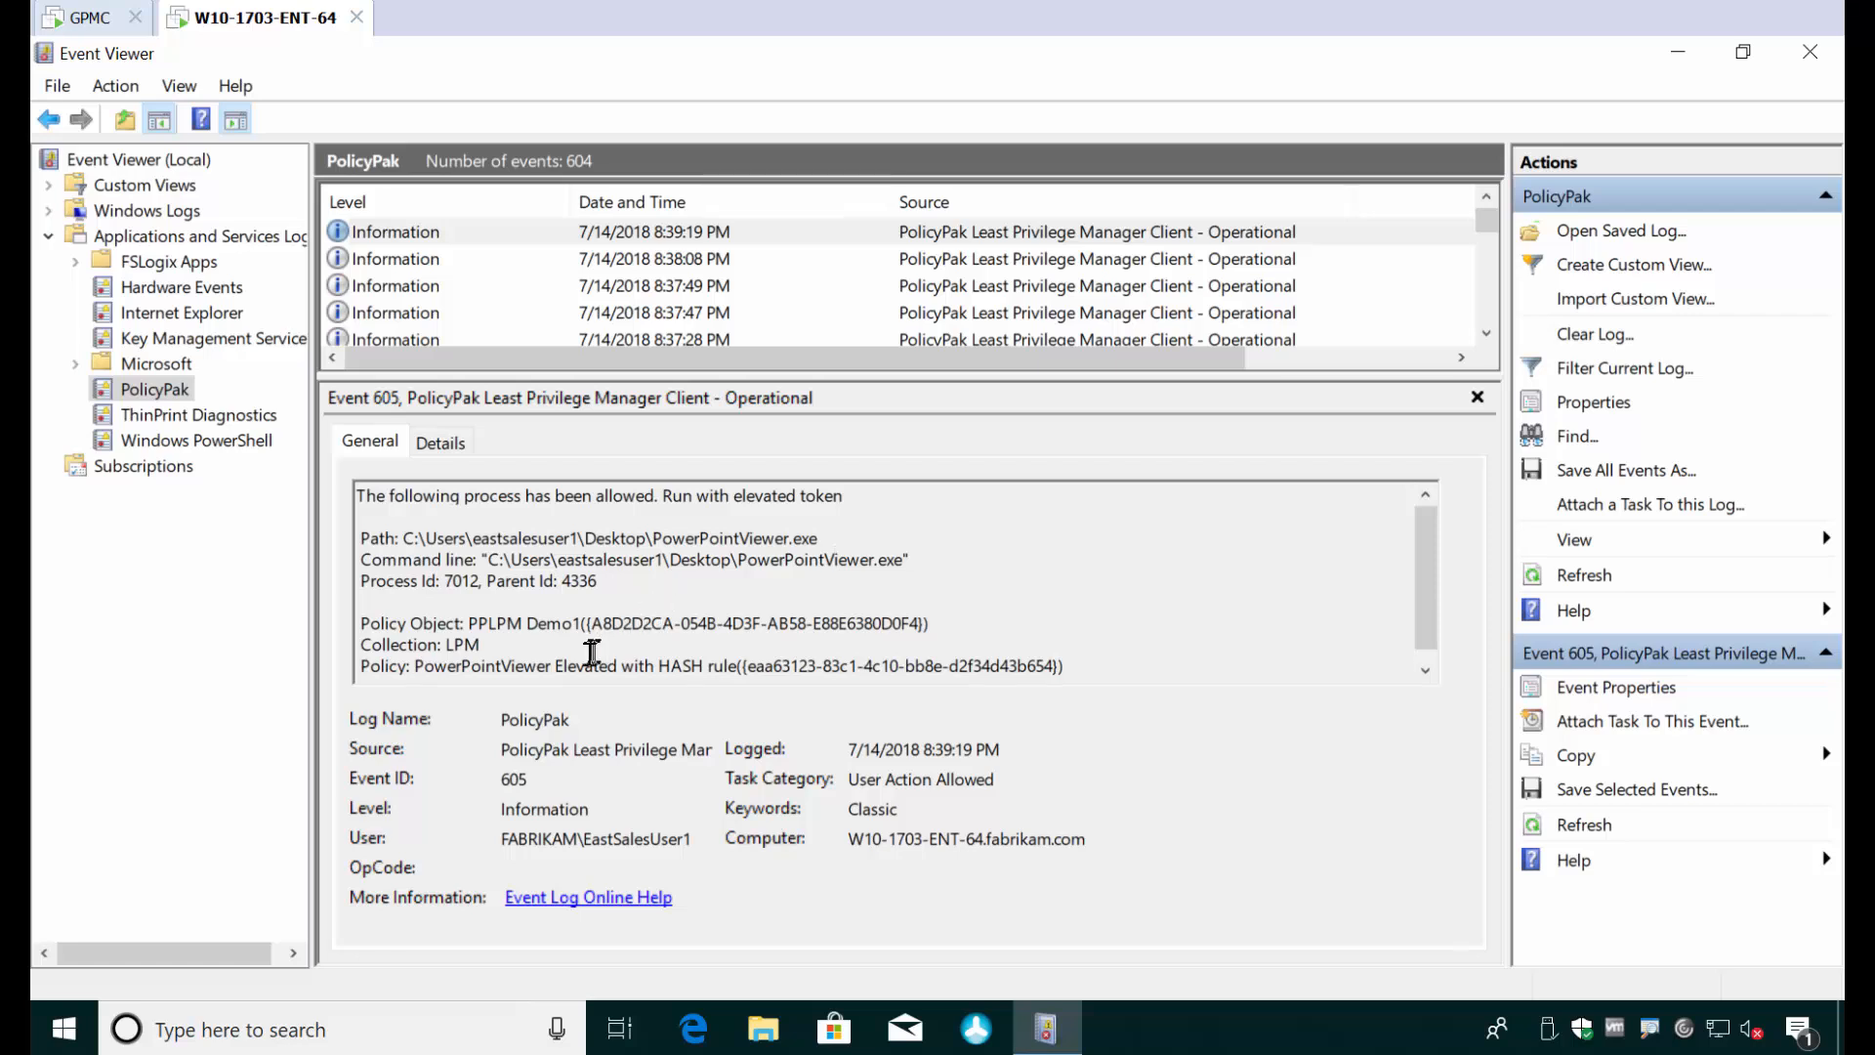
{"action": "left_click_drag", "start_coordinate": [583, 666], "coordinate": [688, 649]}
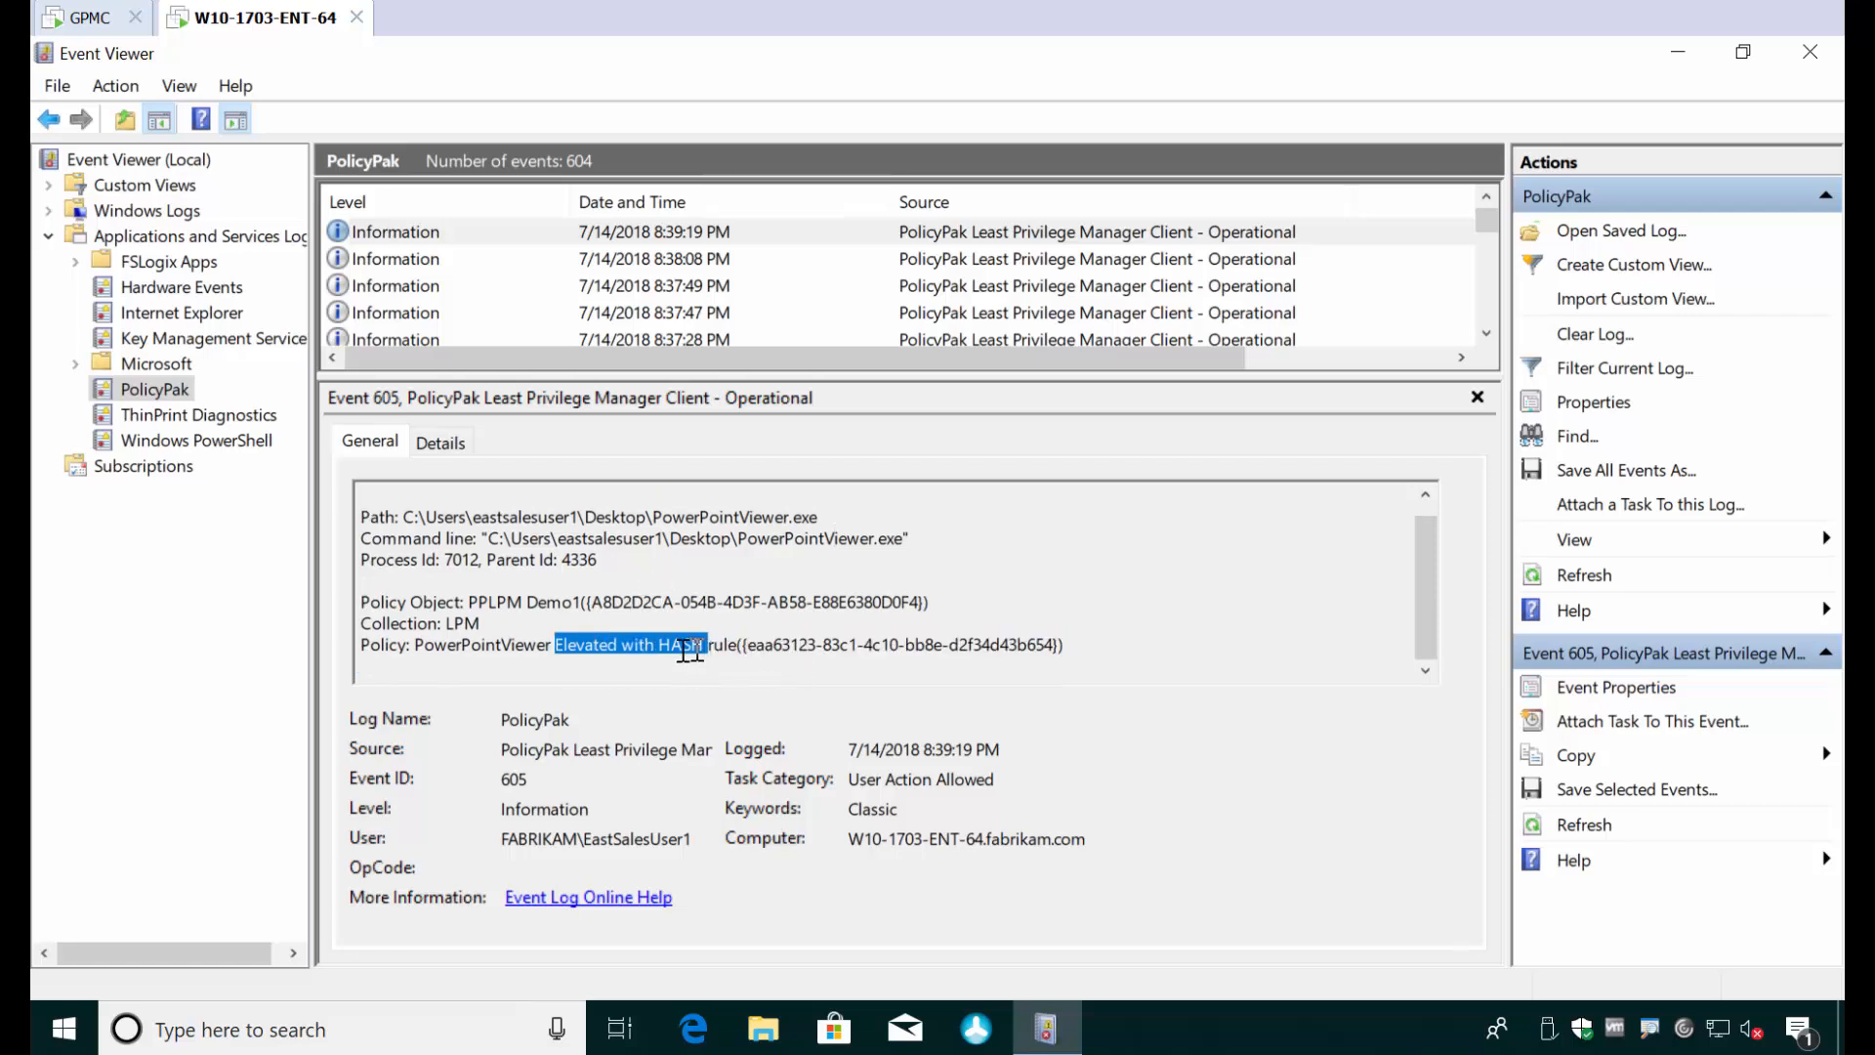
{"action": "left_click", "coordinate": [498, 651]}
{"action": "left_click_drag", "start_coordinate": [412, 602], "coordinate": [717, 605]}
{"action": "scroll", "coordinate": [493, 623], "scroll_direction": "up", "scroll_amount": 1}
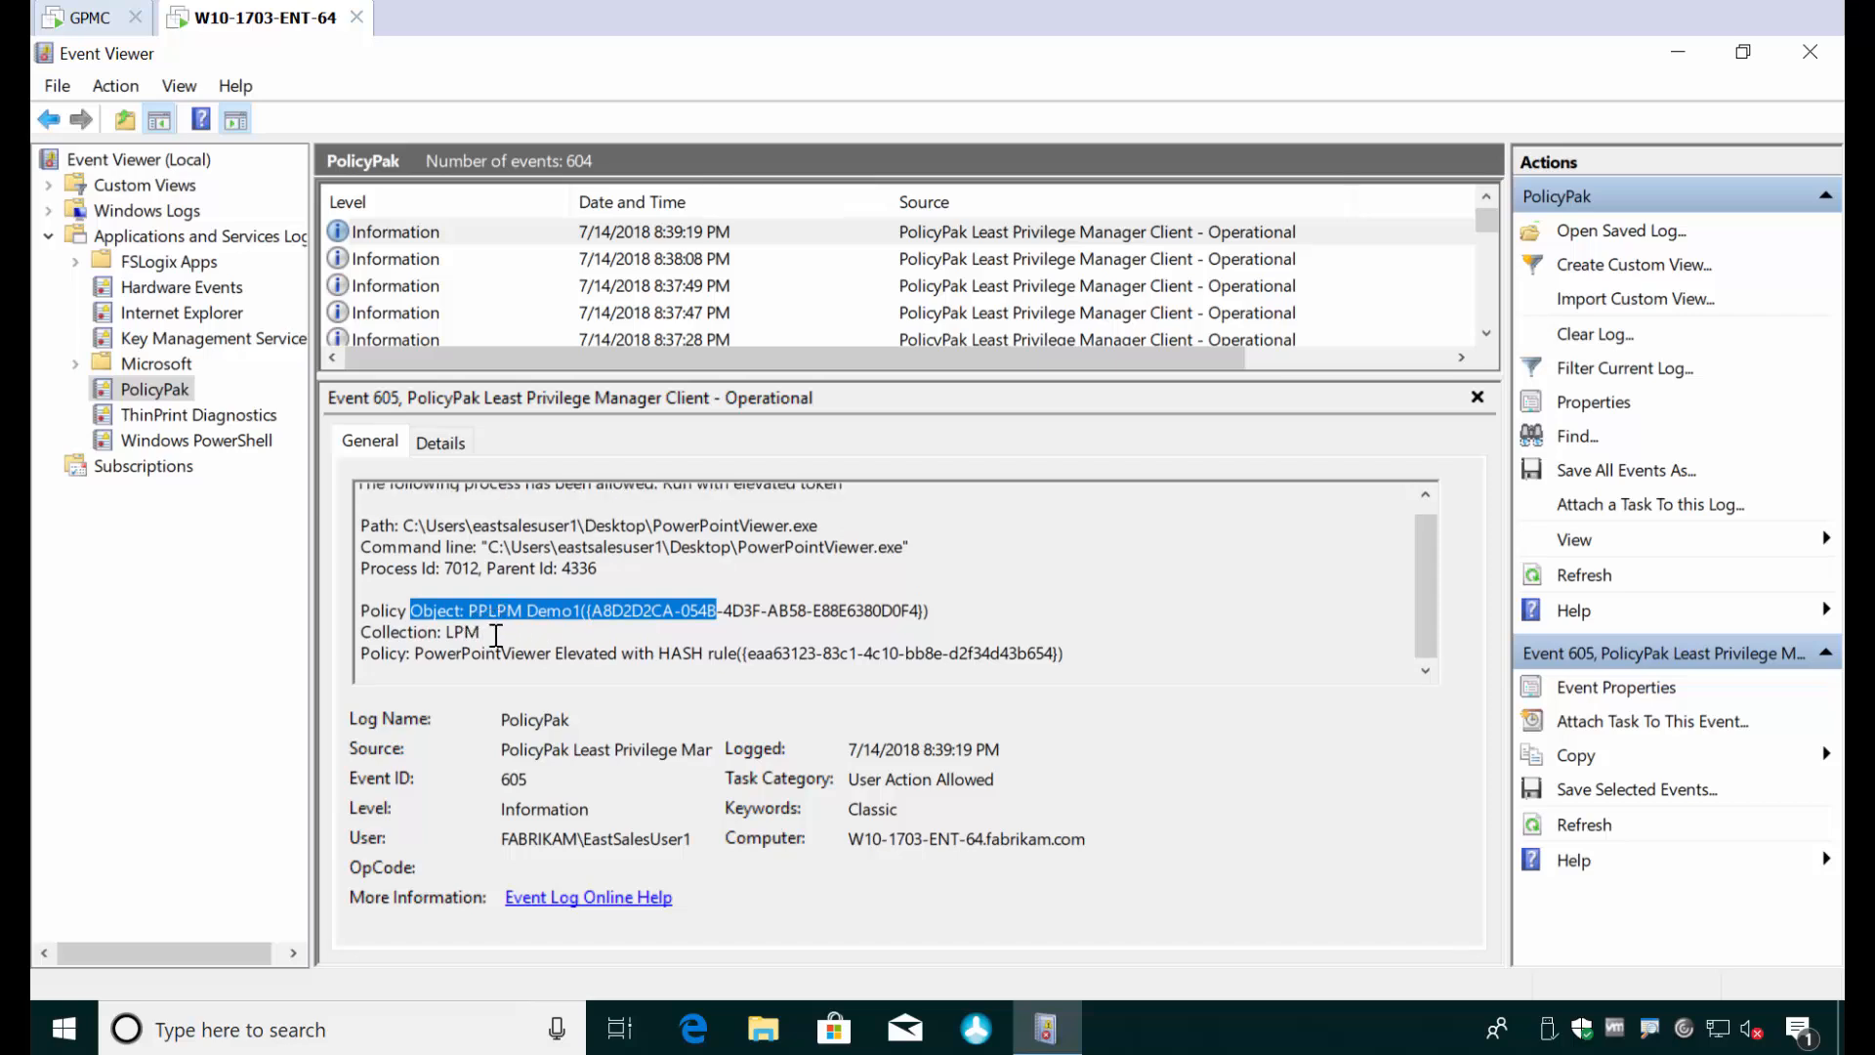
{"action": "triple_click", "coordinate": [434, 633]}
{"action": "left_click_drag", "start_coordinate": [445, 637], "coordinate": [500, 640]}
{"action": "left_click", "coordinate": [500, 640]}
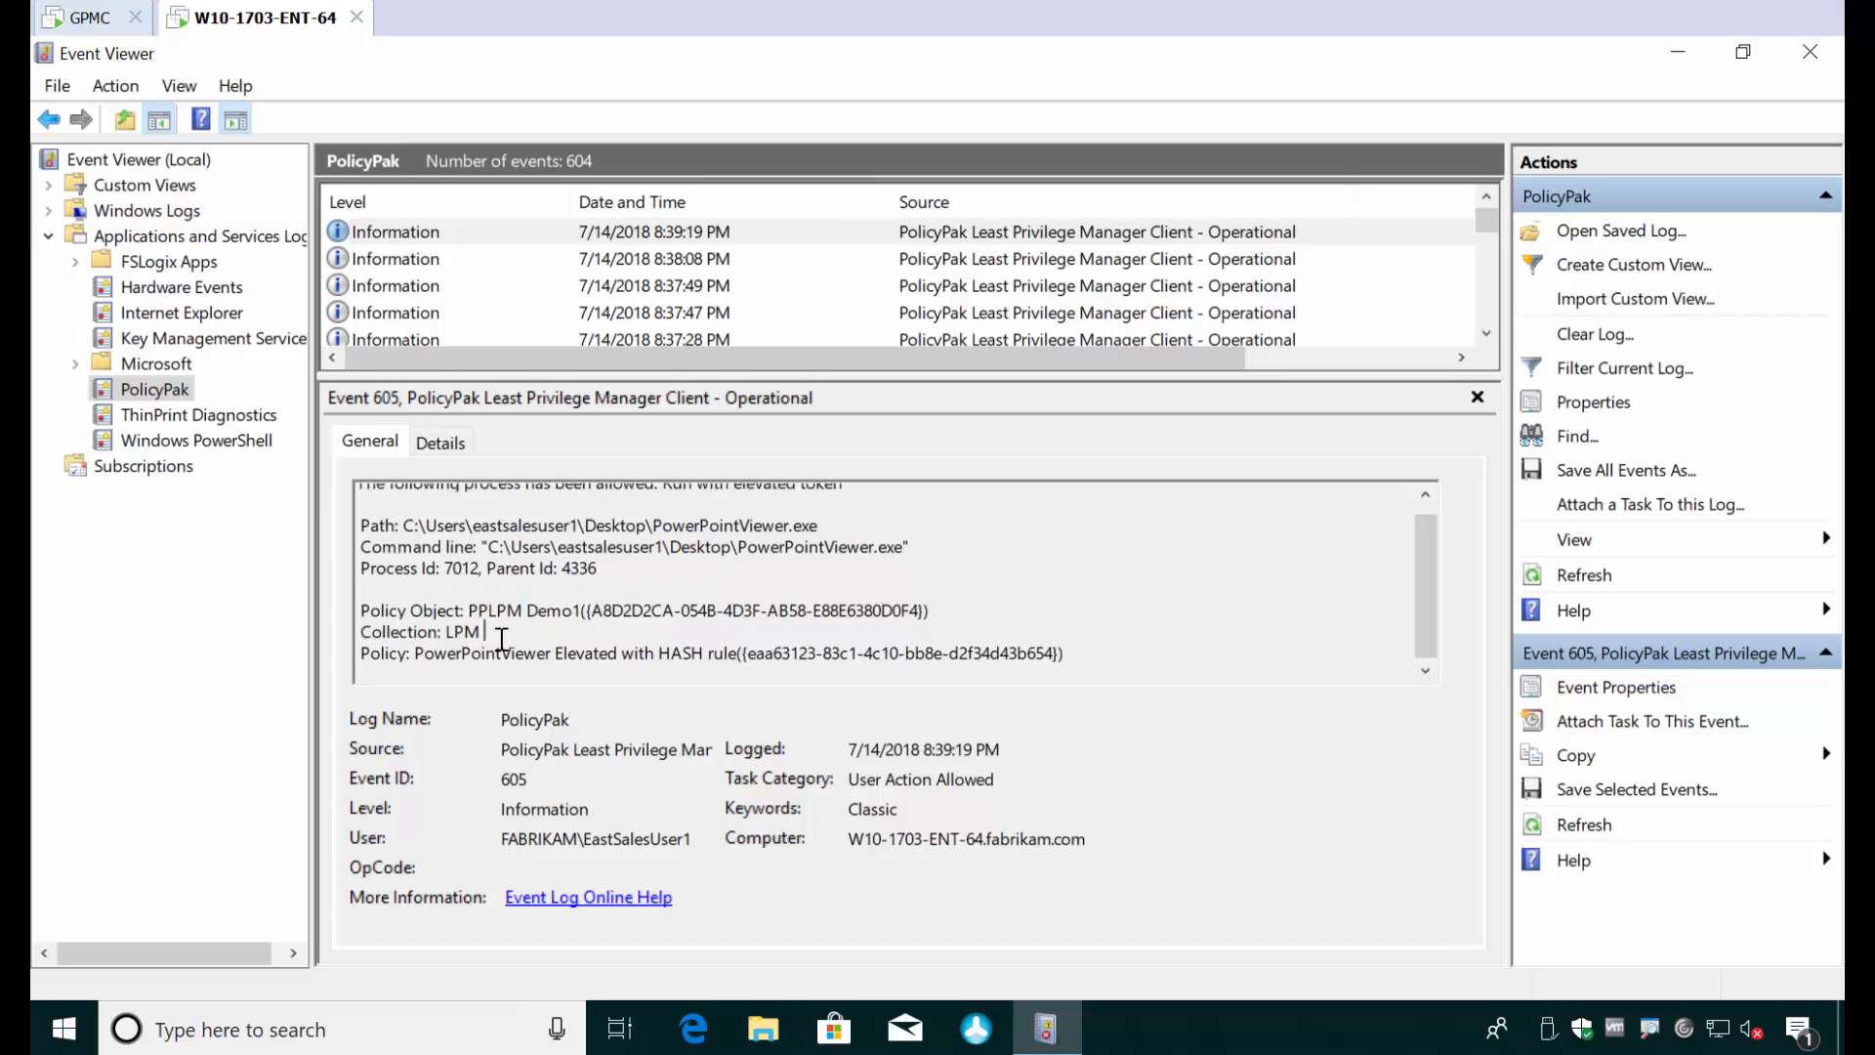
{"action": "scroll", "coordinate": [670, 580], "scroll_direction": "up", "scroll_amount": 1}
{"action": "scroll", "coordinate": [670, 580], "scroll_direction": "down", "scroll_amount": 1}
{"action": "scroll", "coordinate": [667, 594], "scroll_direction": "up", "scroll_amount": 1}
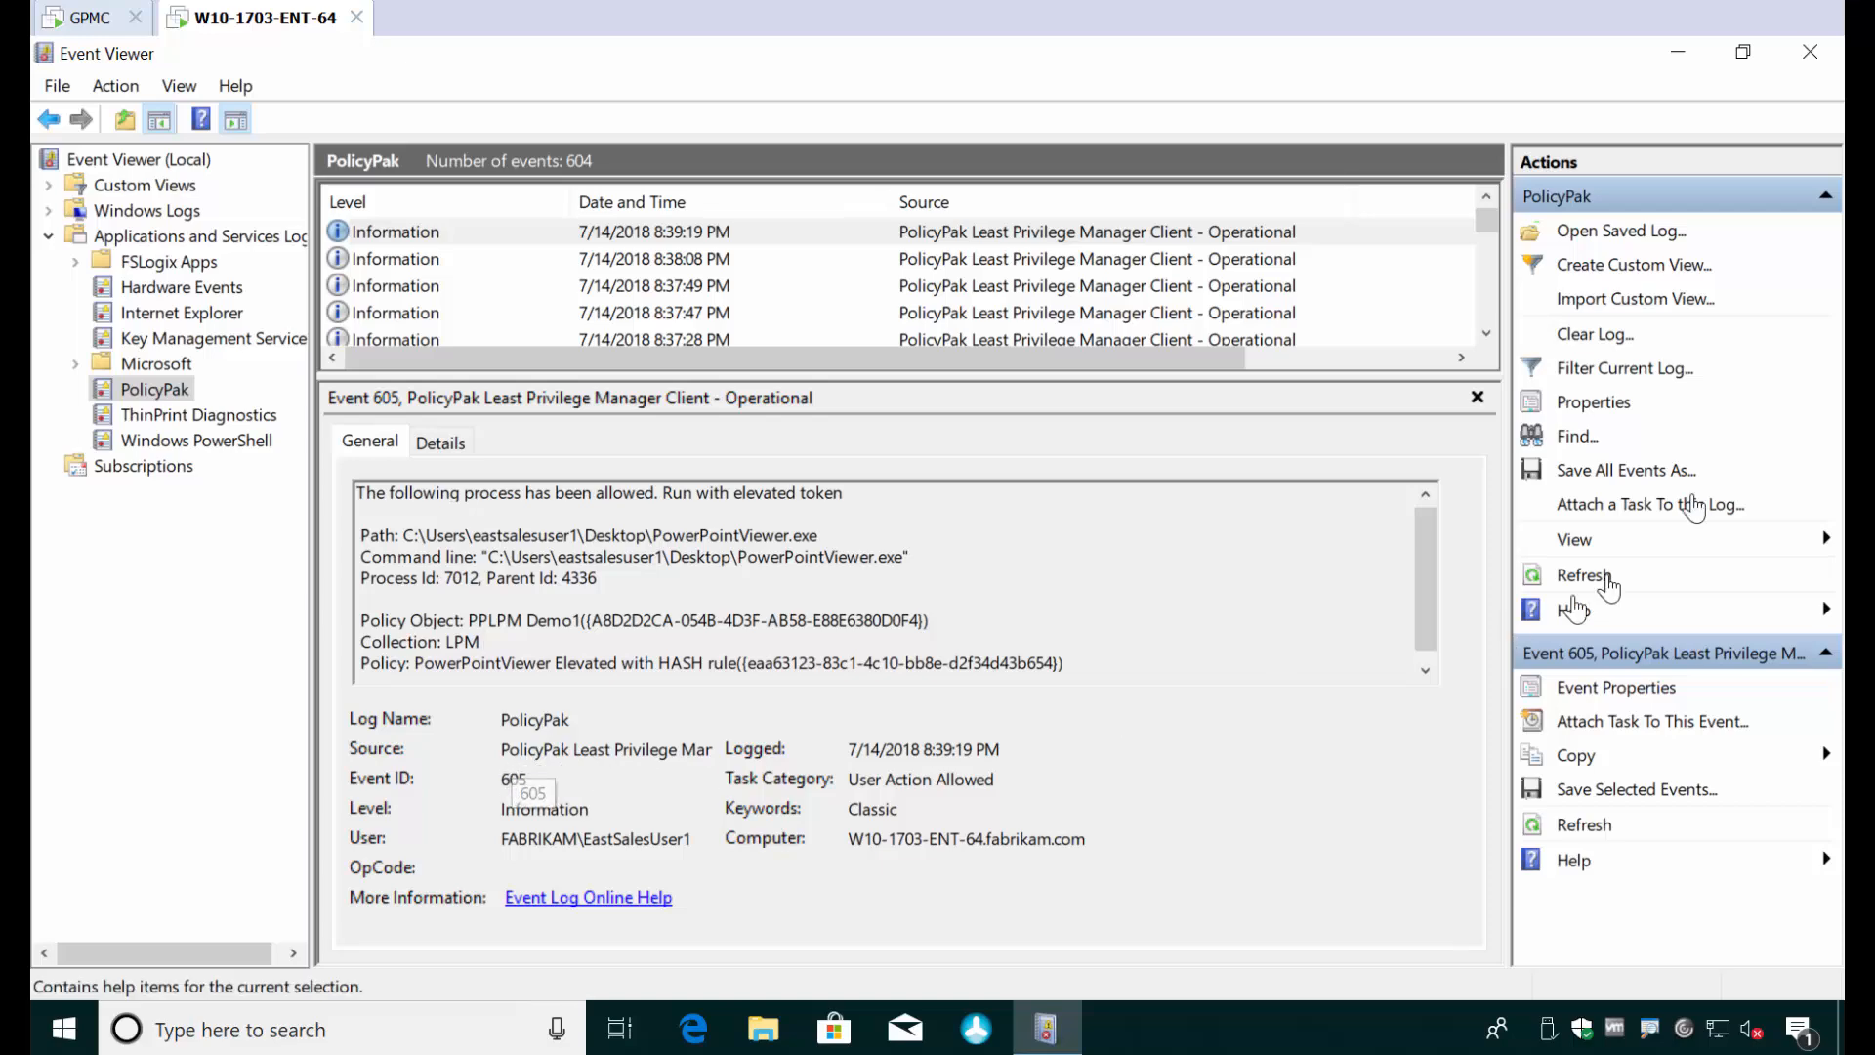
- Minimize Event Viewer, launch Silverlight install from the desktop, and cancel its PolicyPak Admin Approval request
{"action": "left_click", "coordinate": [1678, 51]}
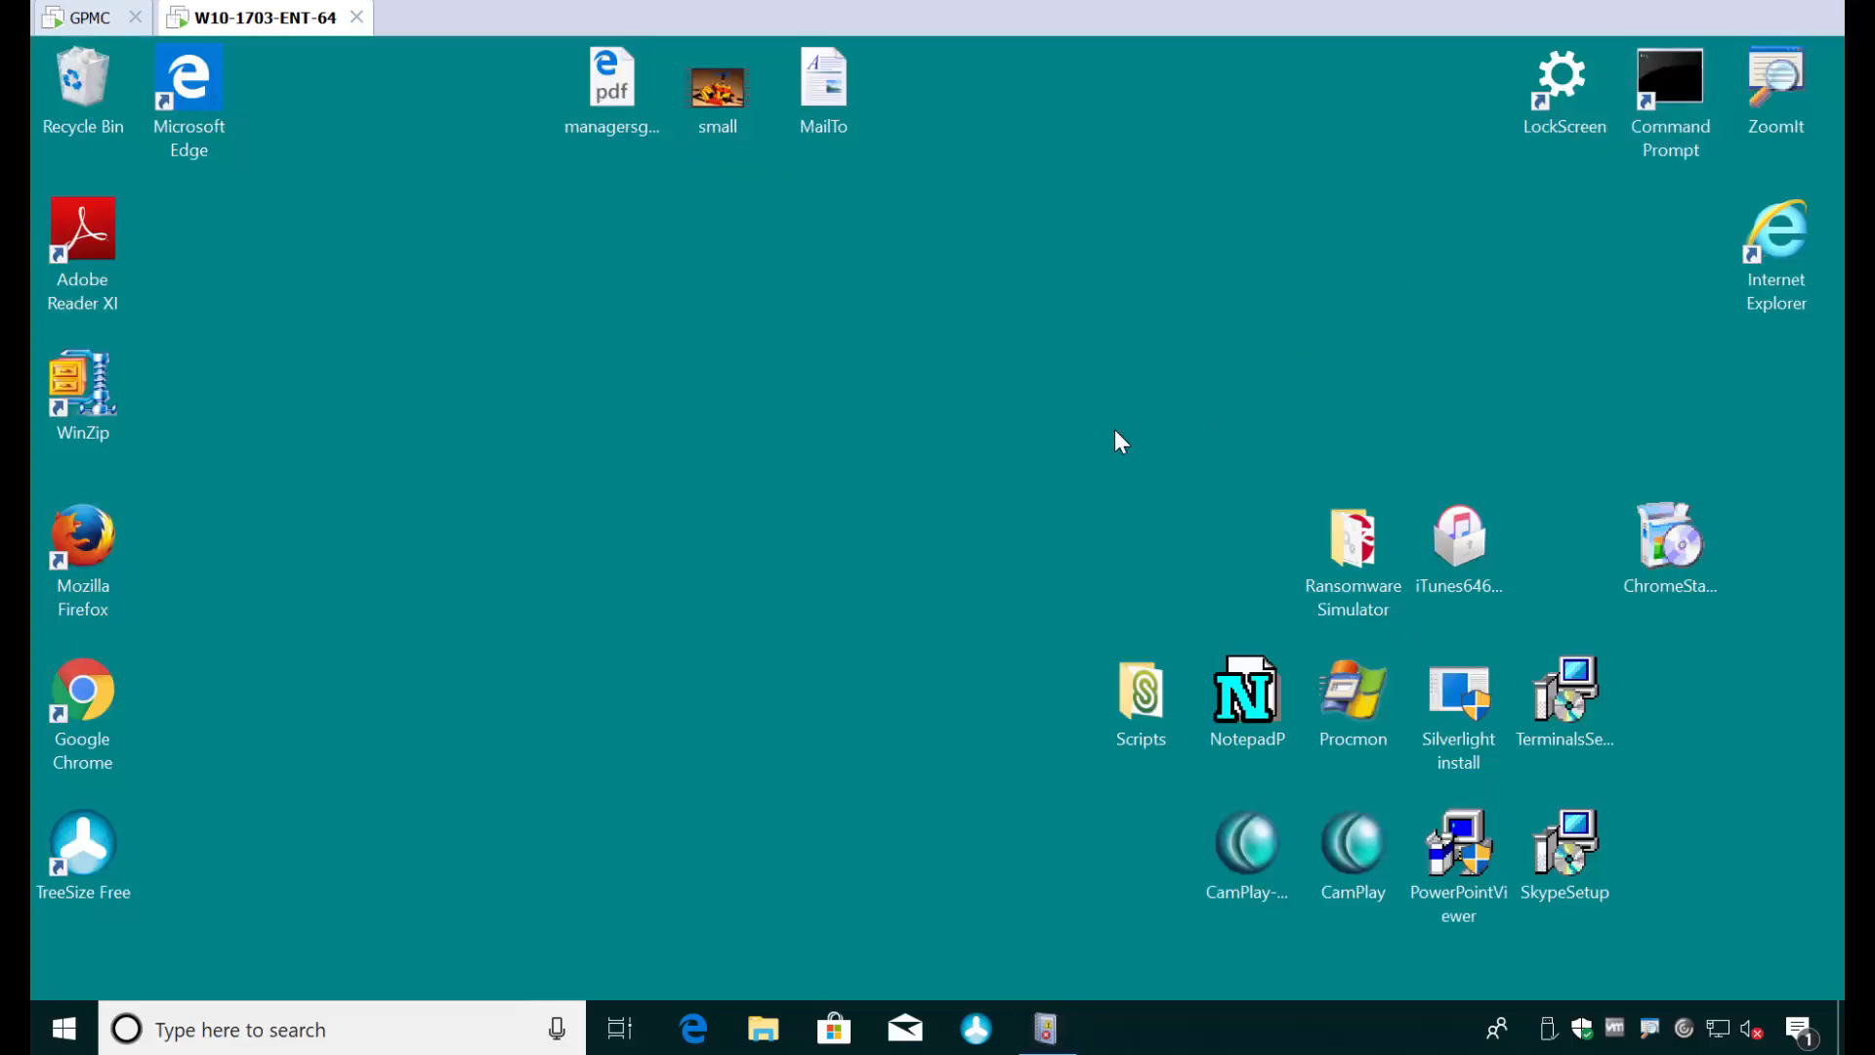
{"action": "double_click", "coordinate": [1463, 696]}
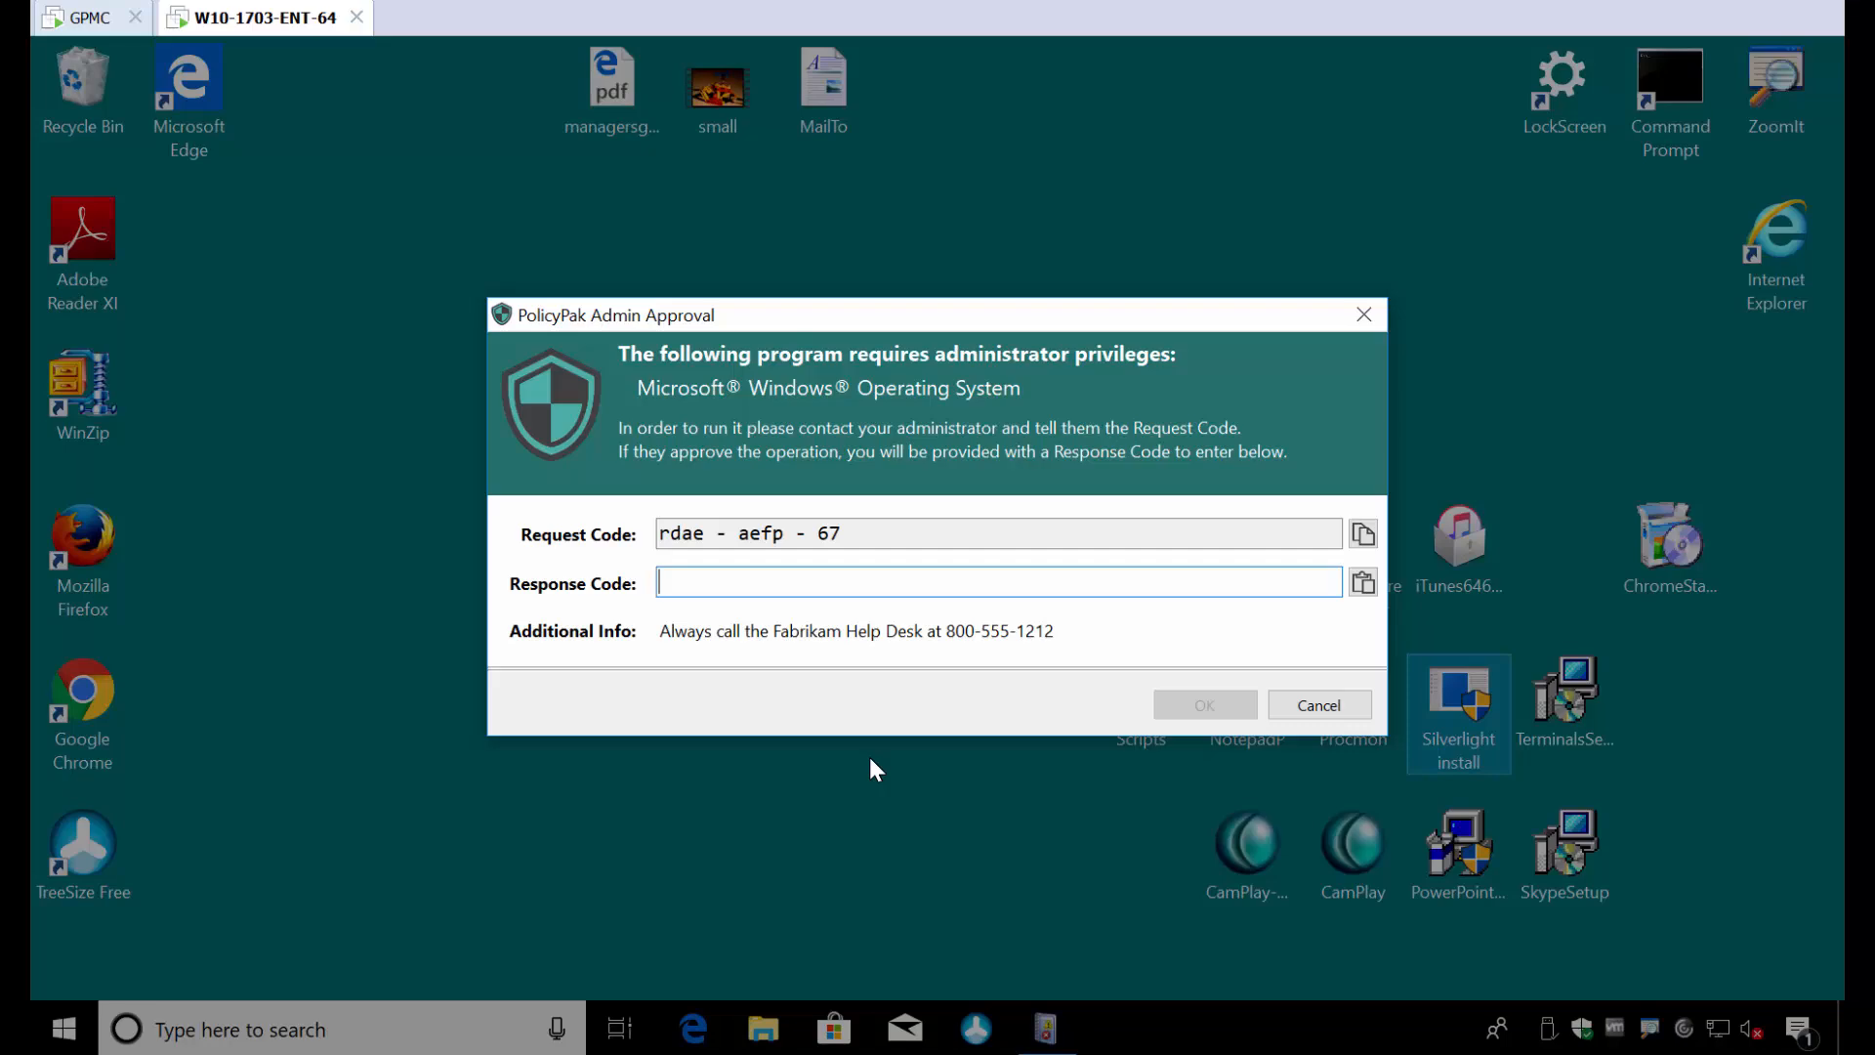
{"action": "key", "text": "Escape"}
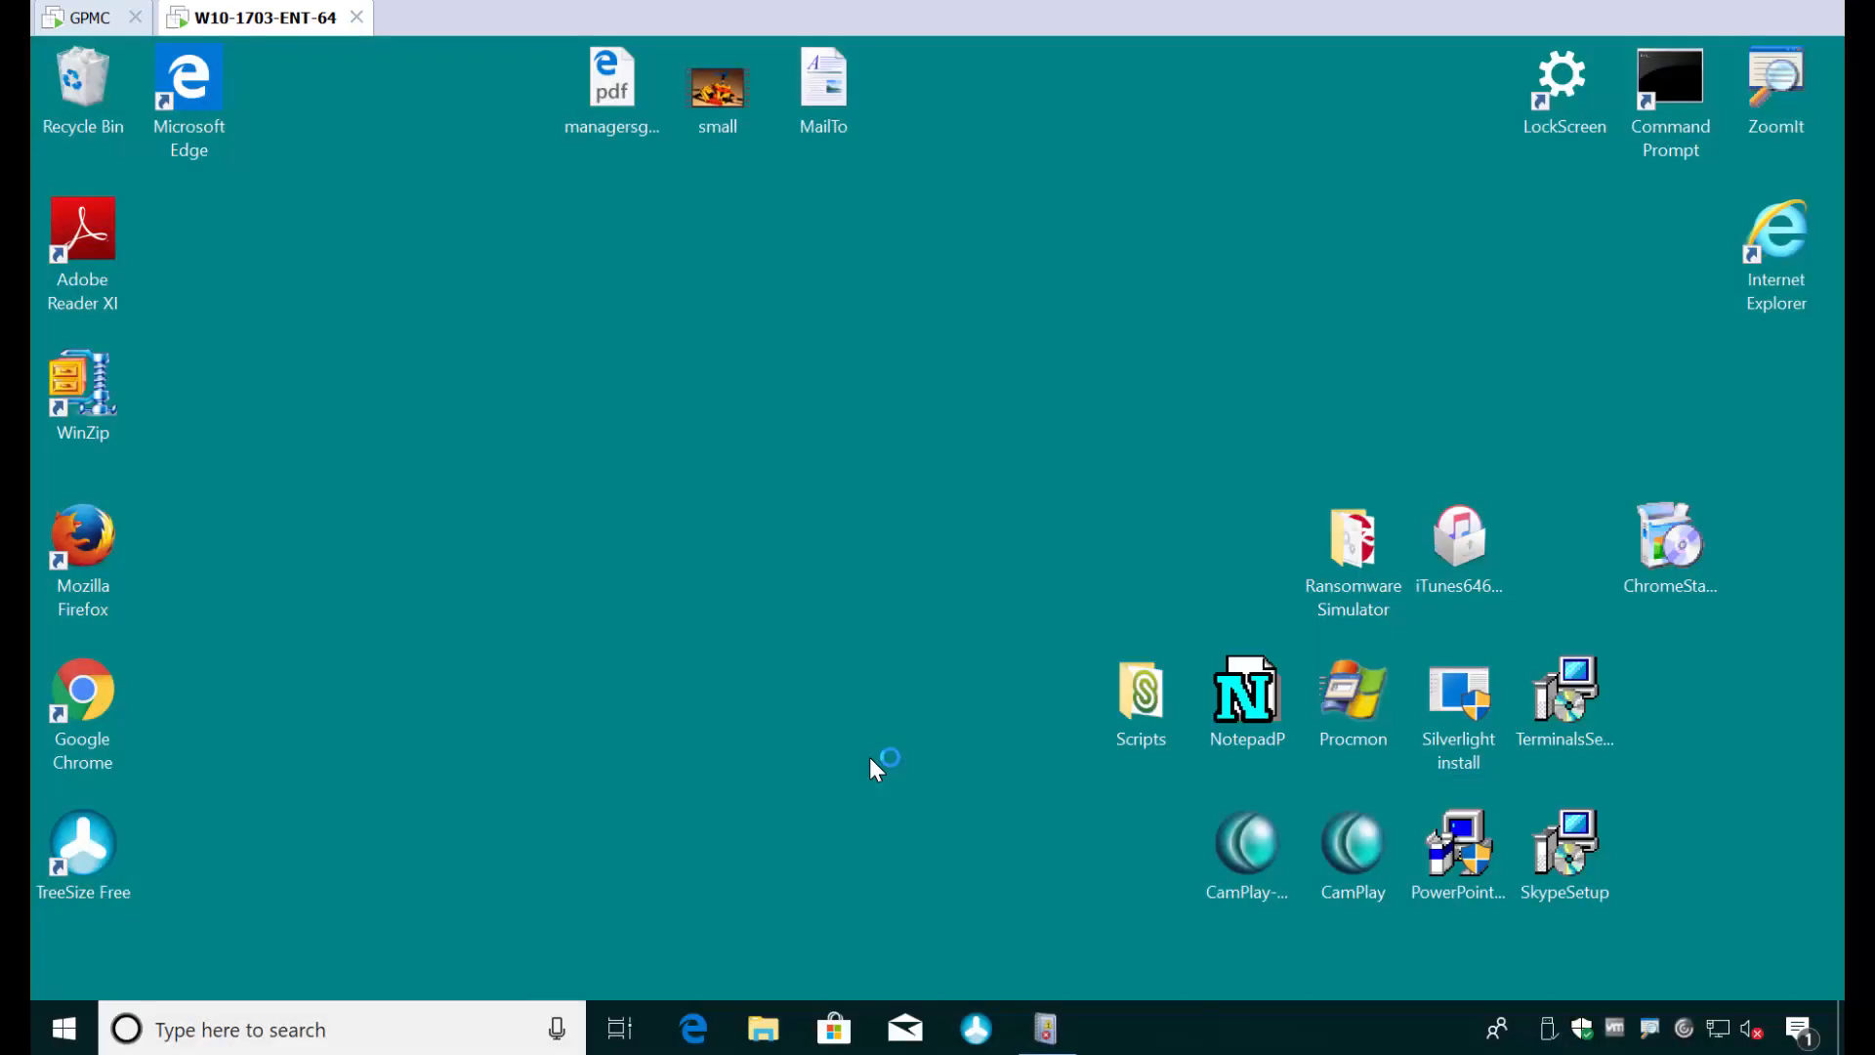
{"action": "key", "text": "Escape"}
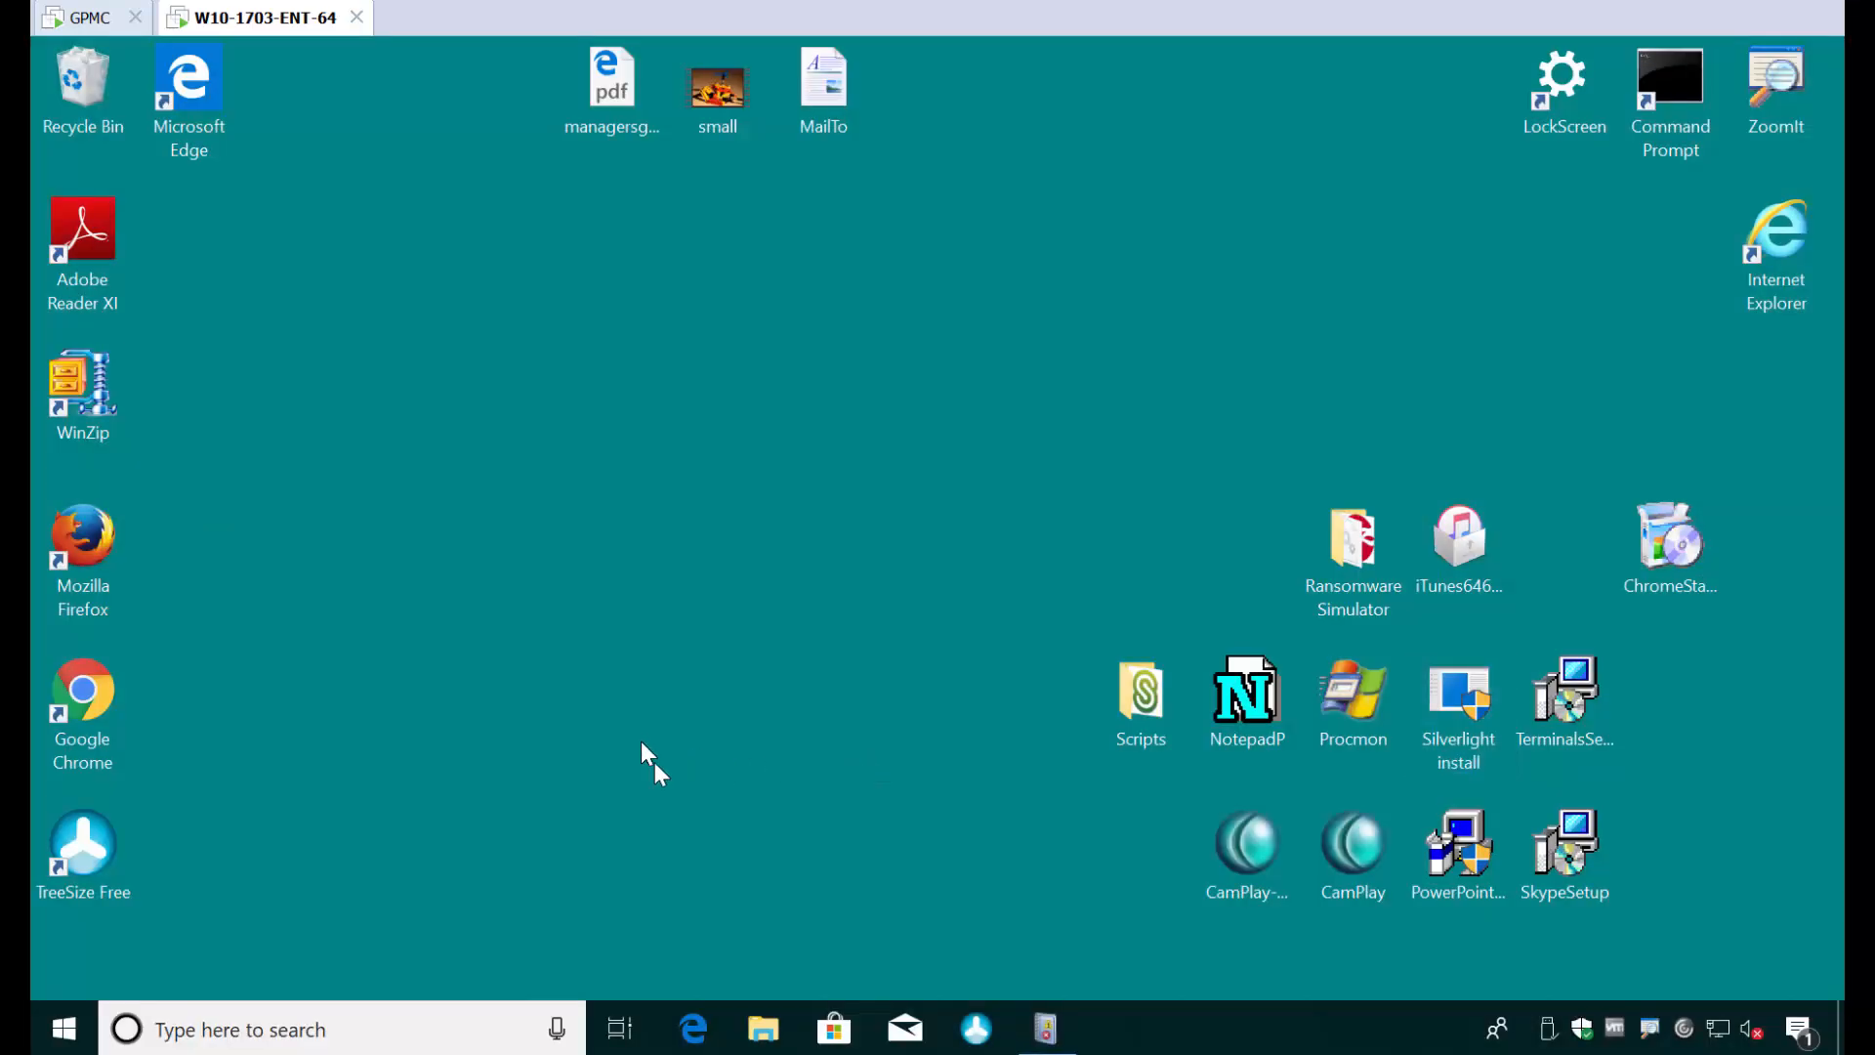
- Restore Event Viewer, refresh the PolicyPak log and select its newest event
{"action": "left_click", "coordinate": [1045, 1027]}
{"action": "key", "text": "F5"}
{"action": "left_click", "coordinate": [508, 244]}
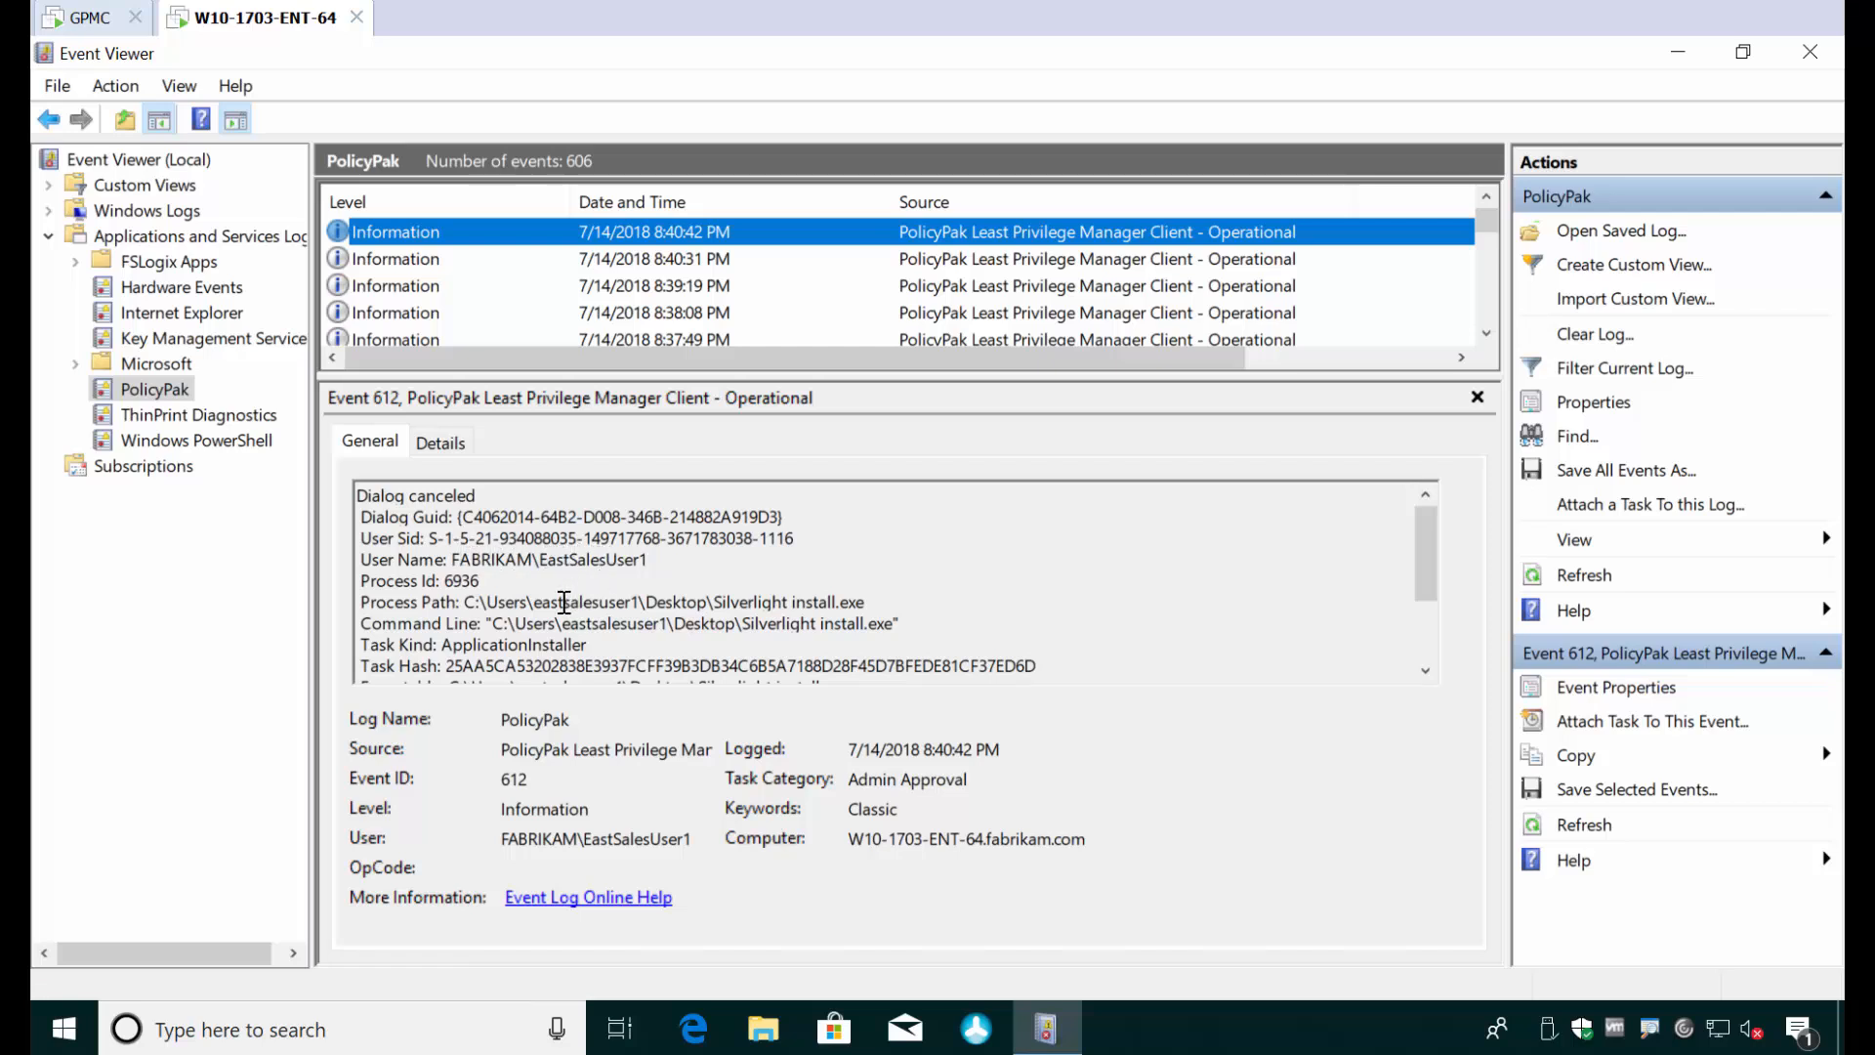
- Examine the Silverlight install event's process path, task kind, file owner, and trusted and signed status
{"action": "left_click_drag", "start_coordinate": [564, 602], "coordinate": [838, 605]}
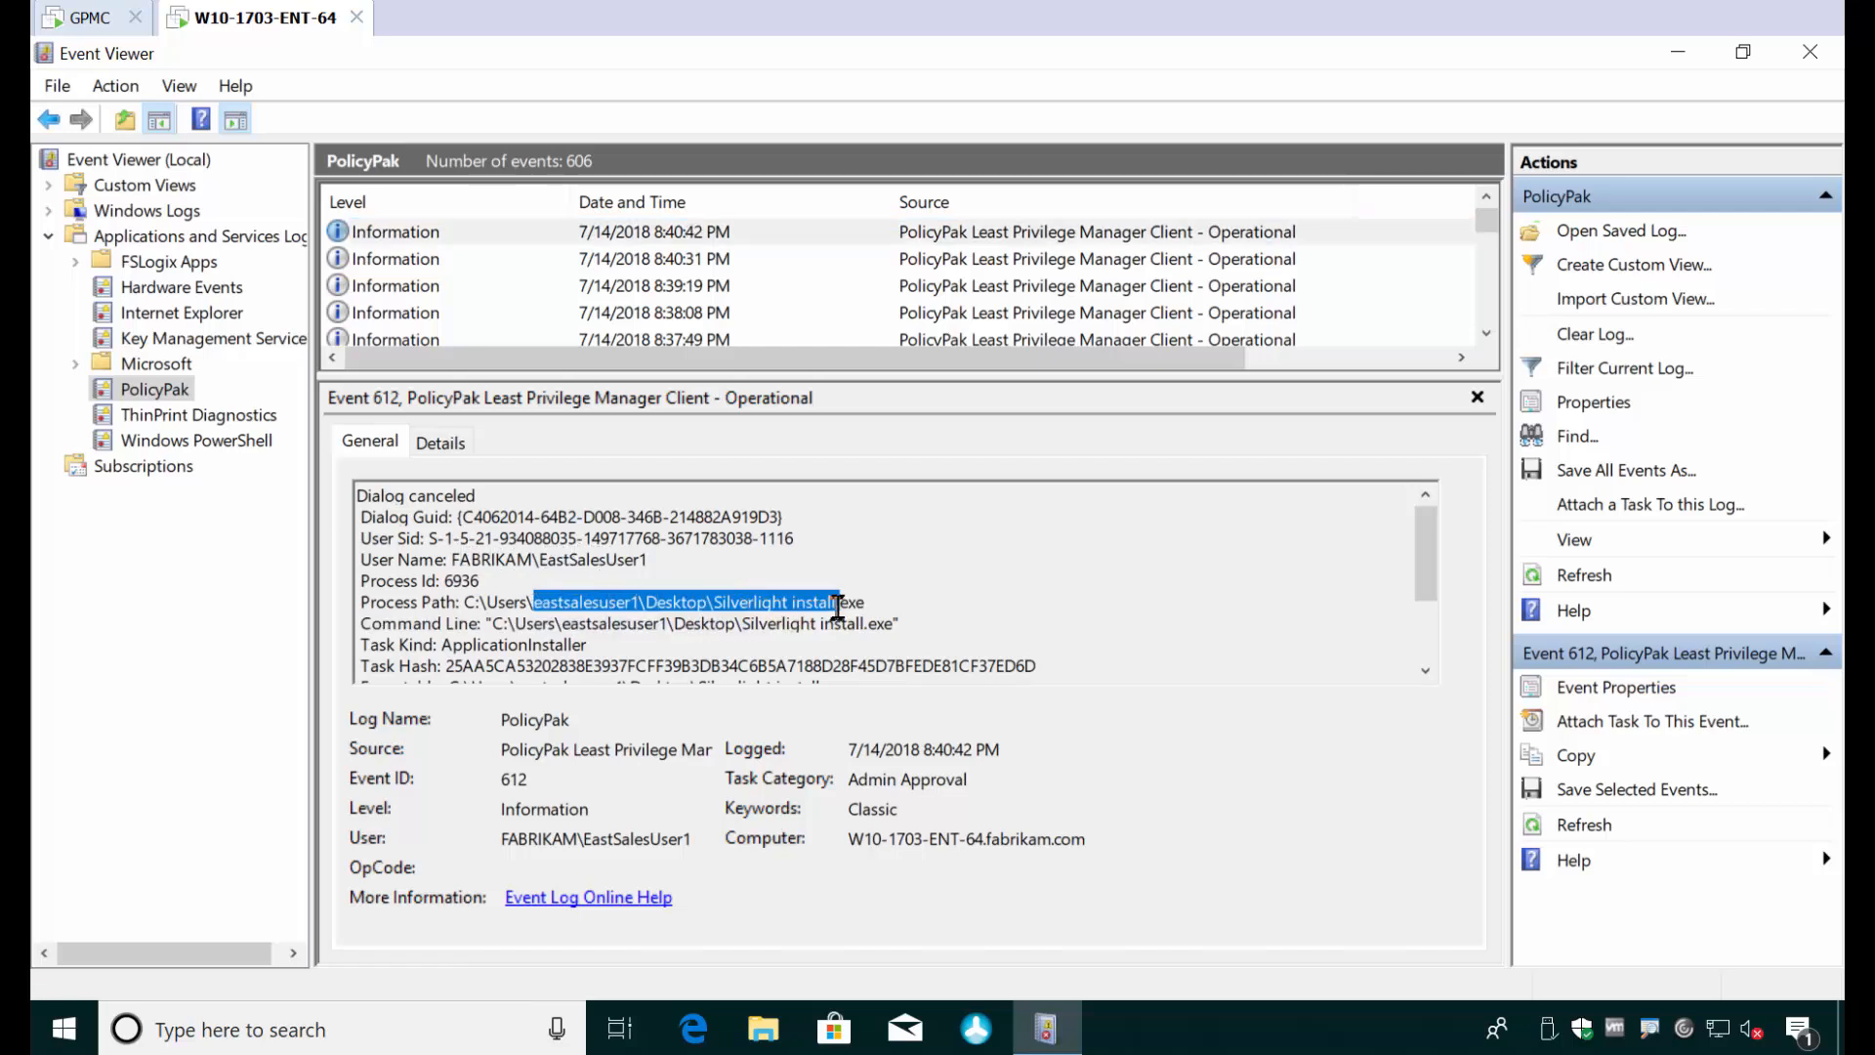
{"action": "scroll", "coordinate": [838, 601], "scroll_direction": "down", "scroll_amount": 1}
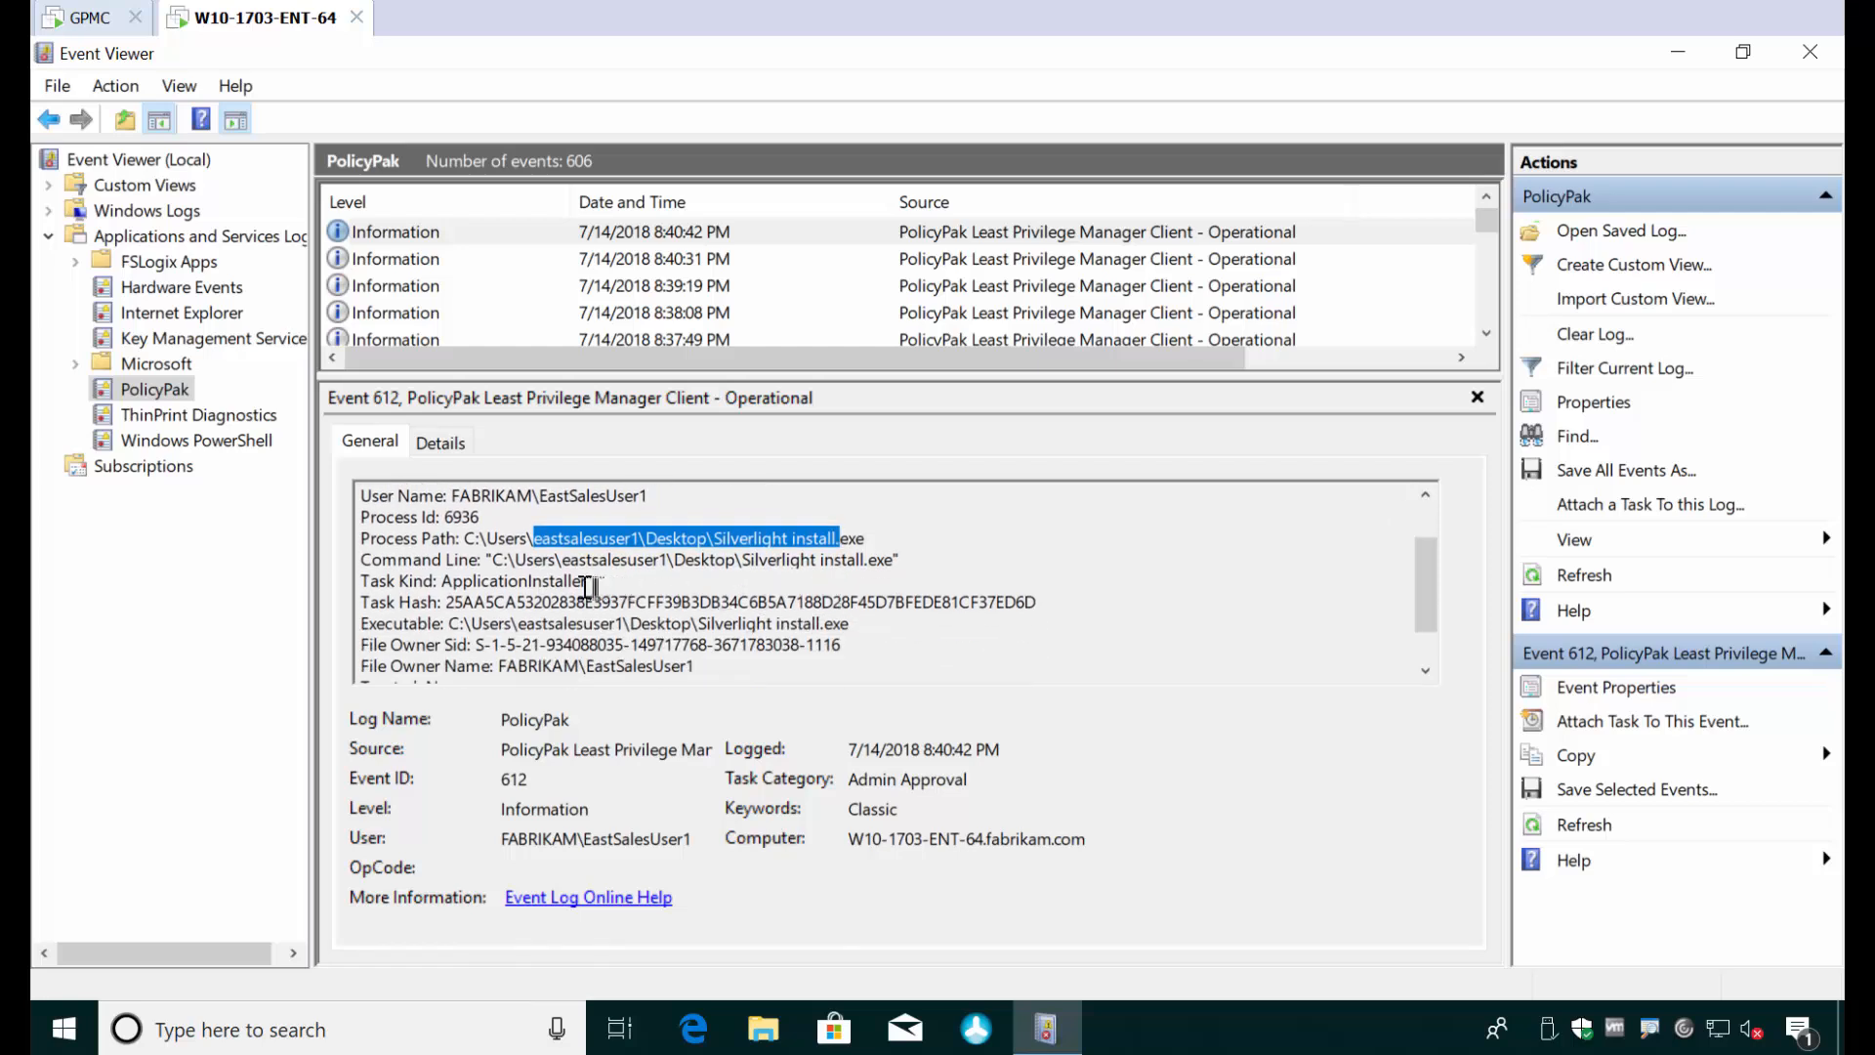
{"action": "left_click_drag", "start_coordinate": [584, 580], "coordinate": [479, 581]}
{"action": "scroll", "coordinate": [545, 584], "scroll_direction": "down", "scroll_amount": 1}
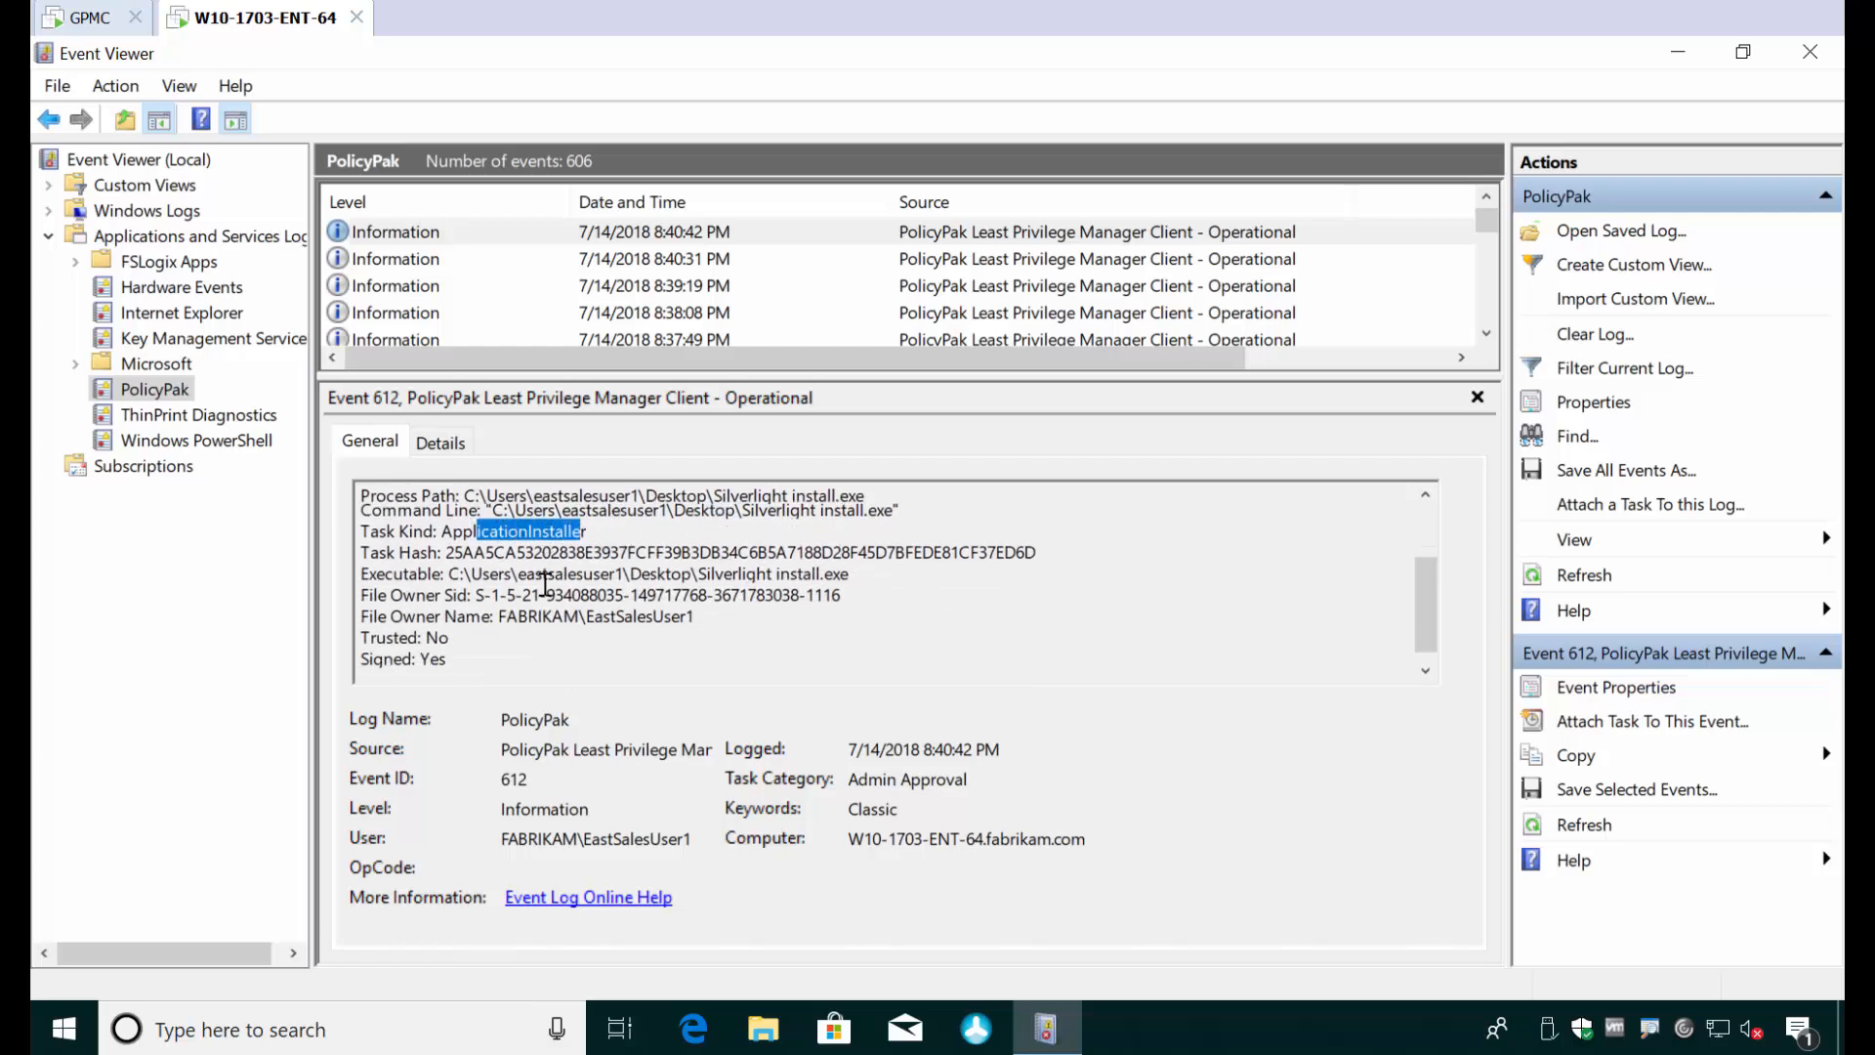
{"action": "left_click_drag", "start_coordinate": [699, 612], "coordinate": [530, 600]}
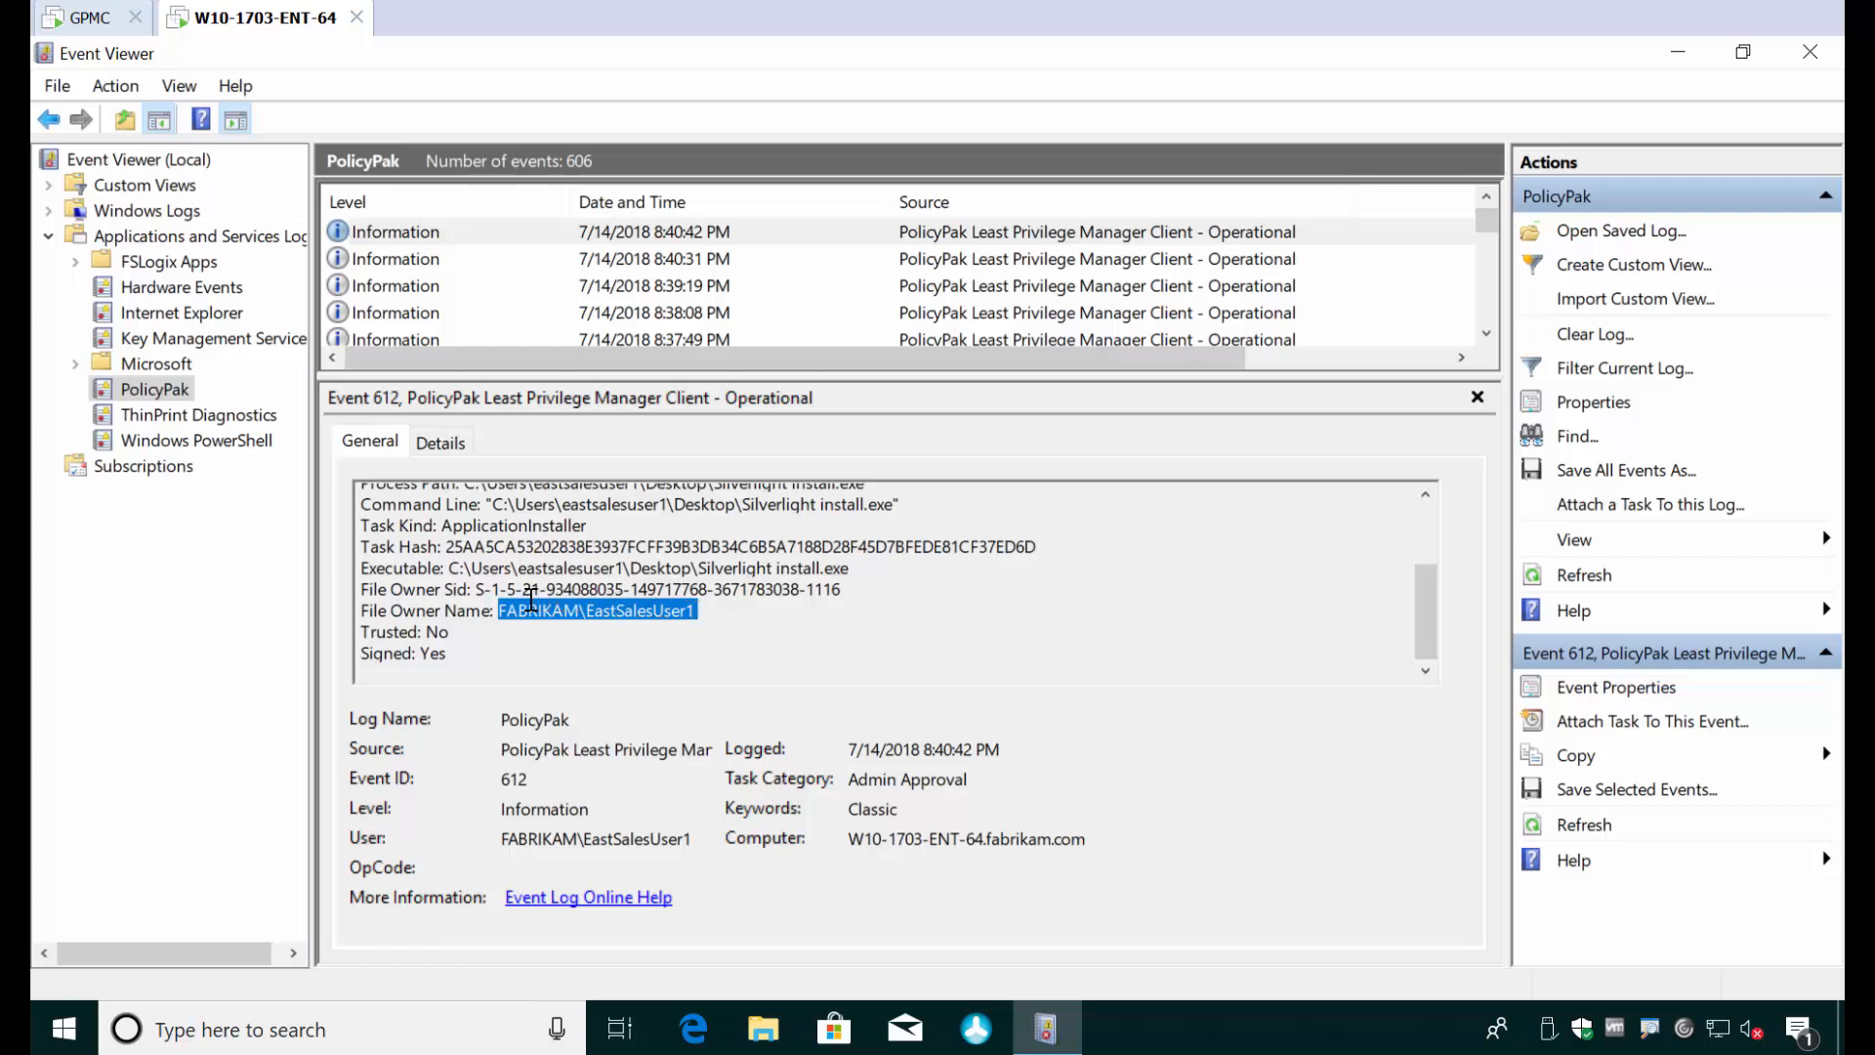
{"action": "left_click_drag", "start_coordinate": [435, 657], "coordinate": [390, 662]}
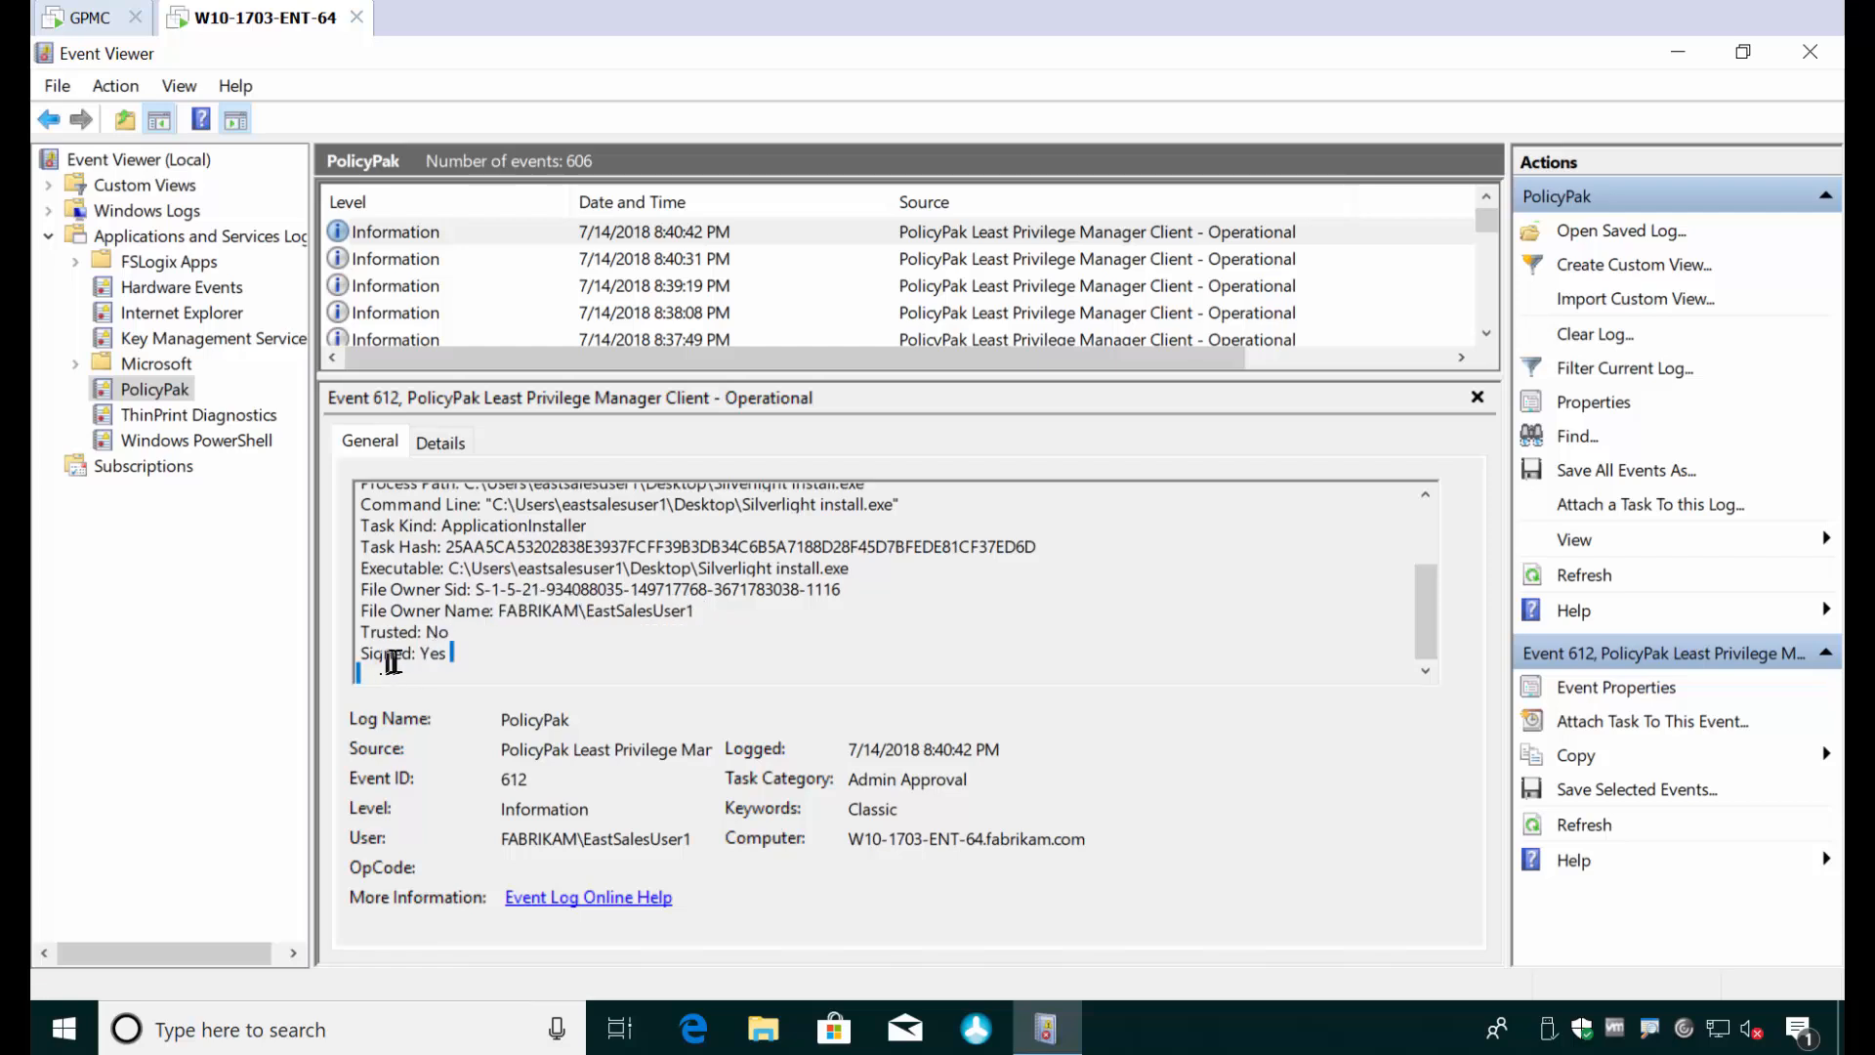
{"action": "left_click", "coordinate": [468, 630]}
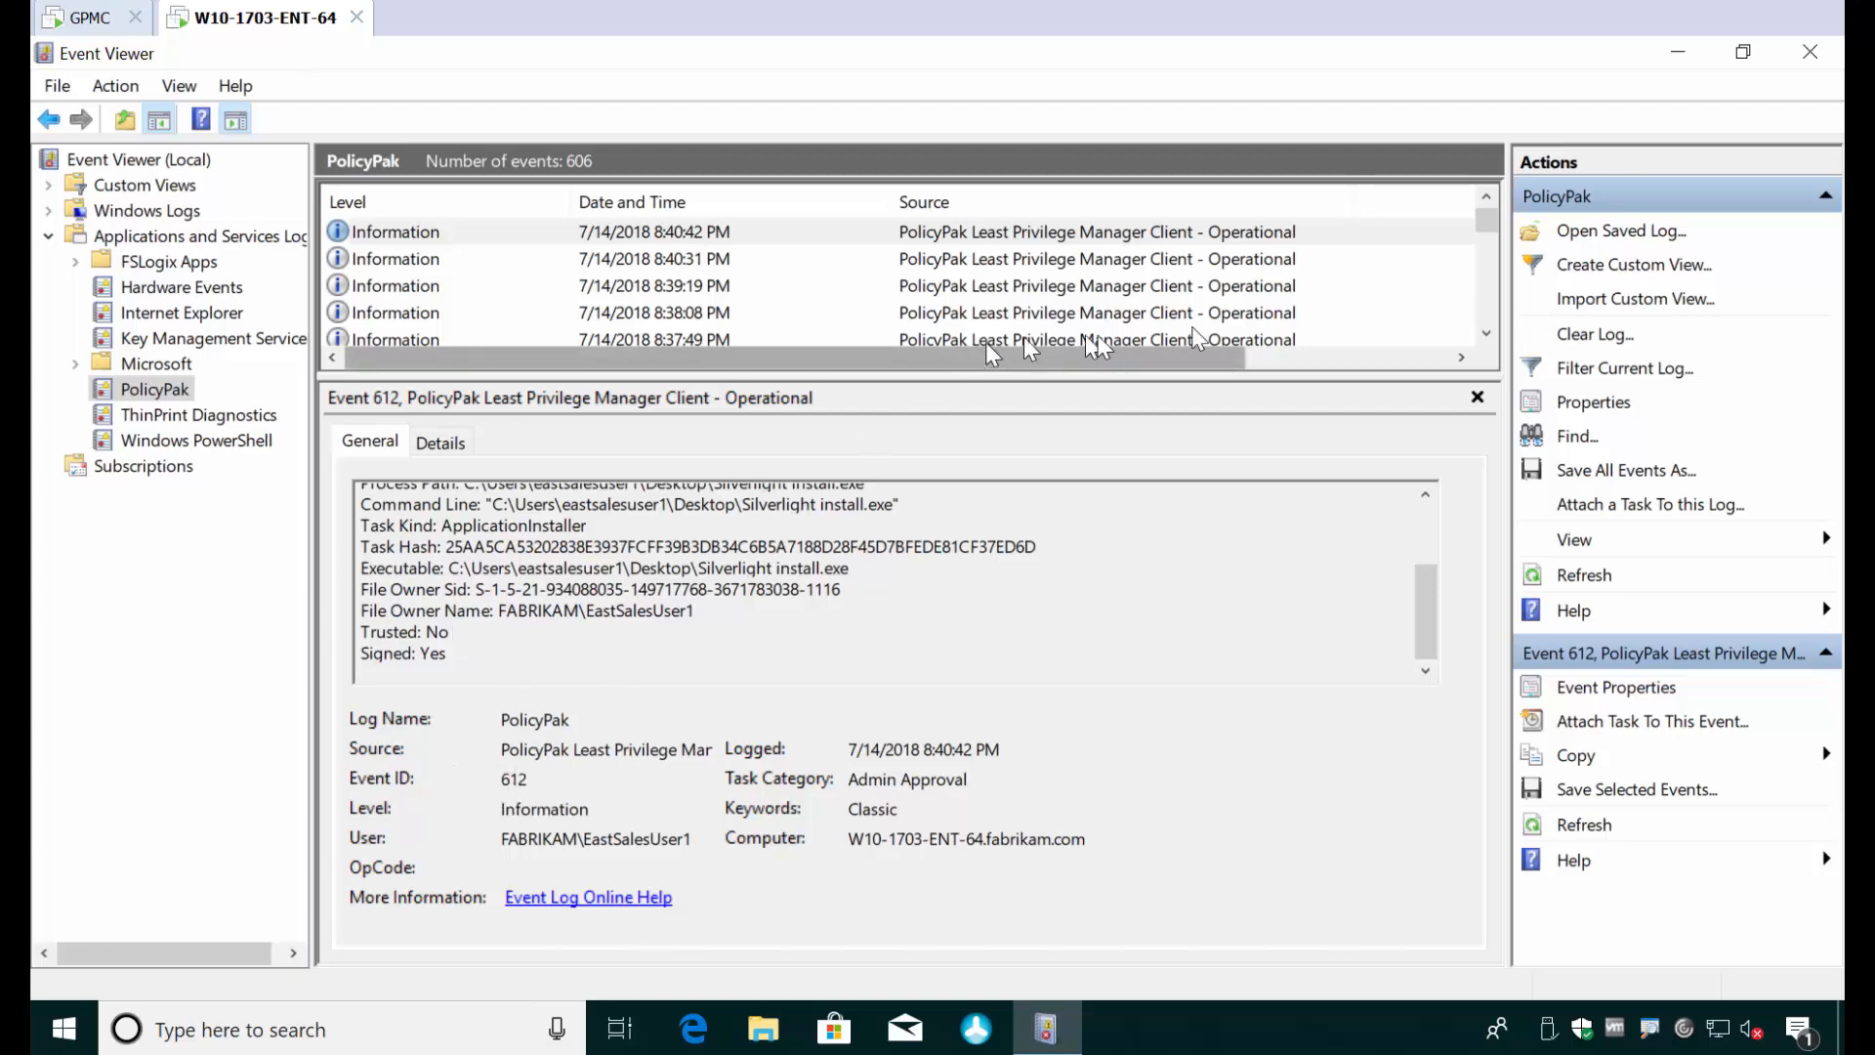
- Minimize Event Viewer, launch Silverlight install again, and copy the request code from the Admin Approval prompt
{"action": "left_click", "coordinate": [1680, 55]}
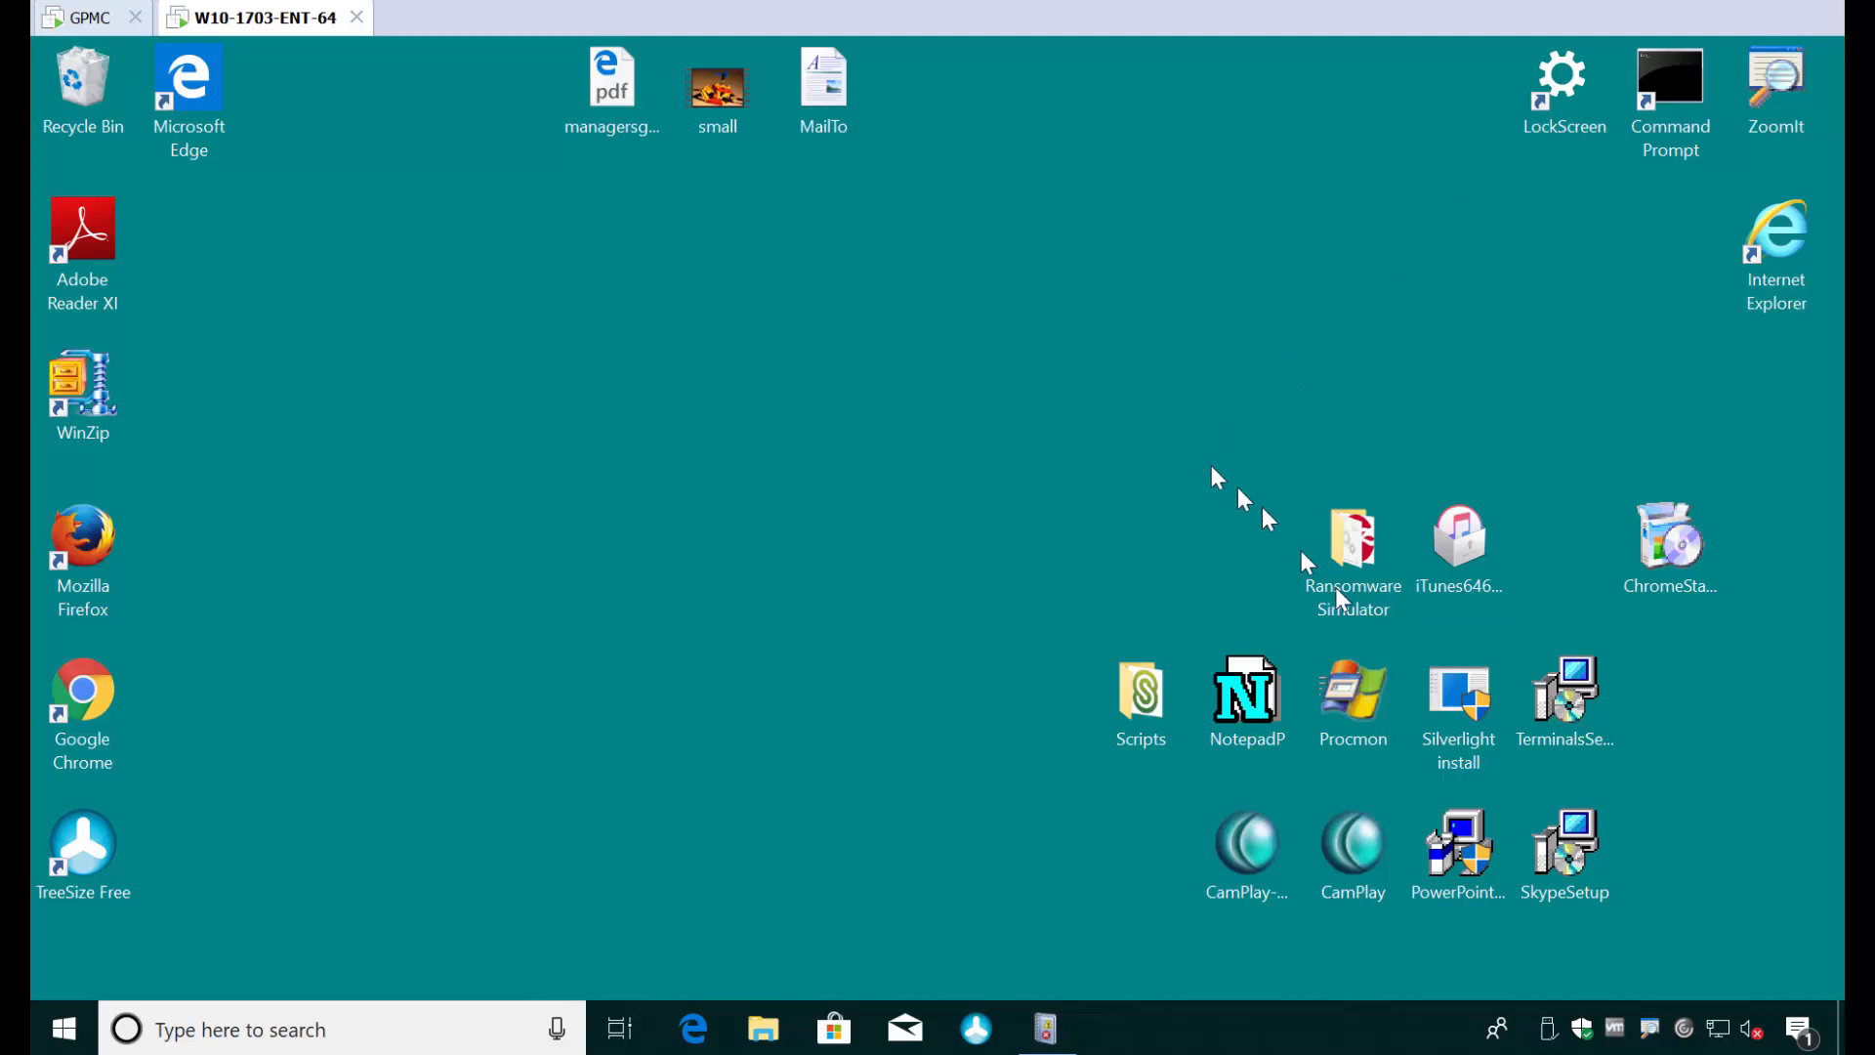
{"action": "mouse_move", "coordinate": [1456, 705]}
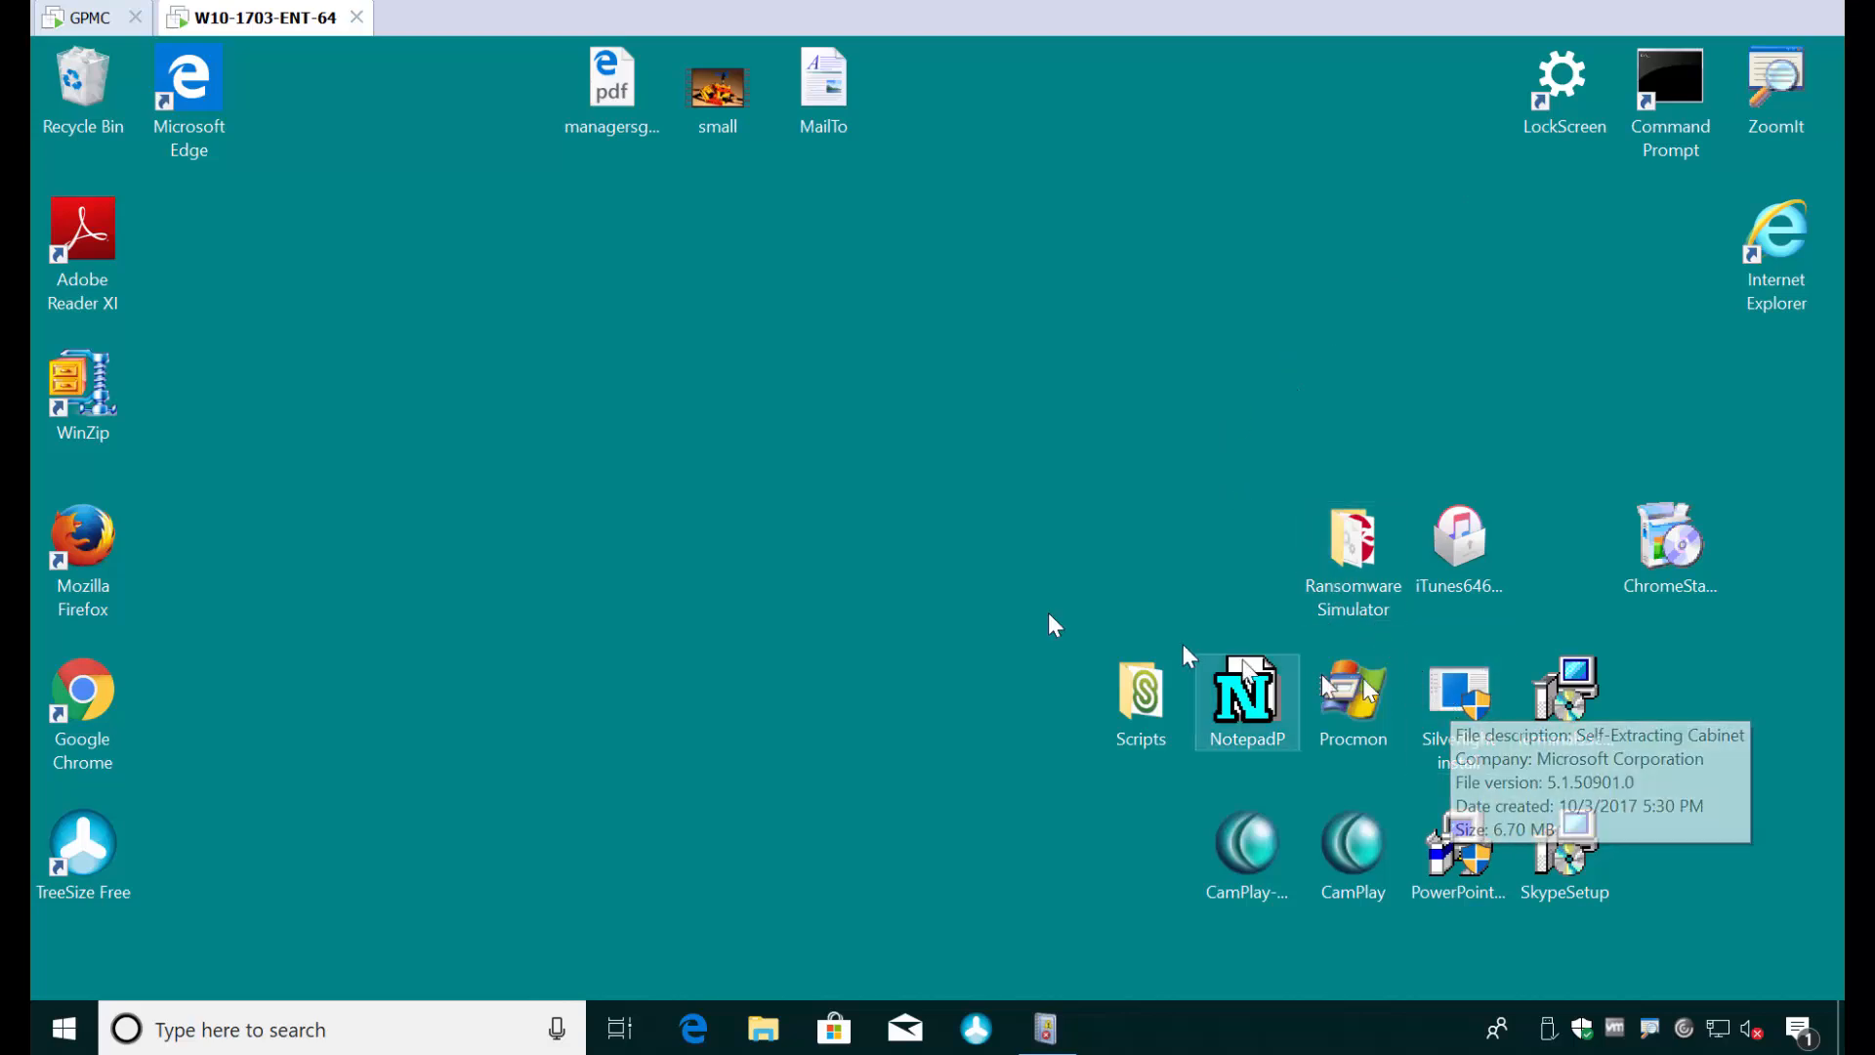
{"action": "mouse_move", "coordinate": [1516, 747]}
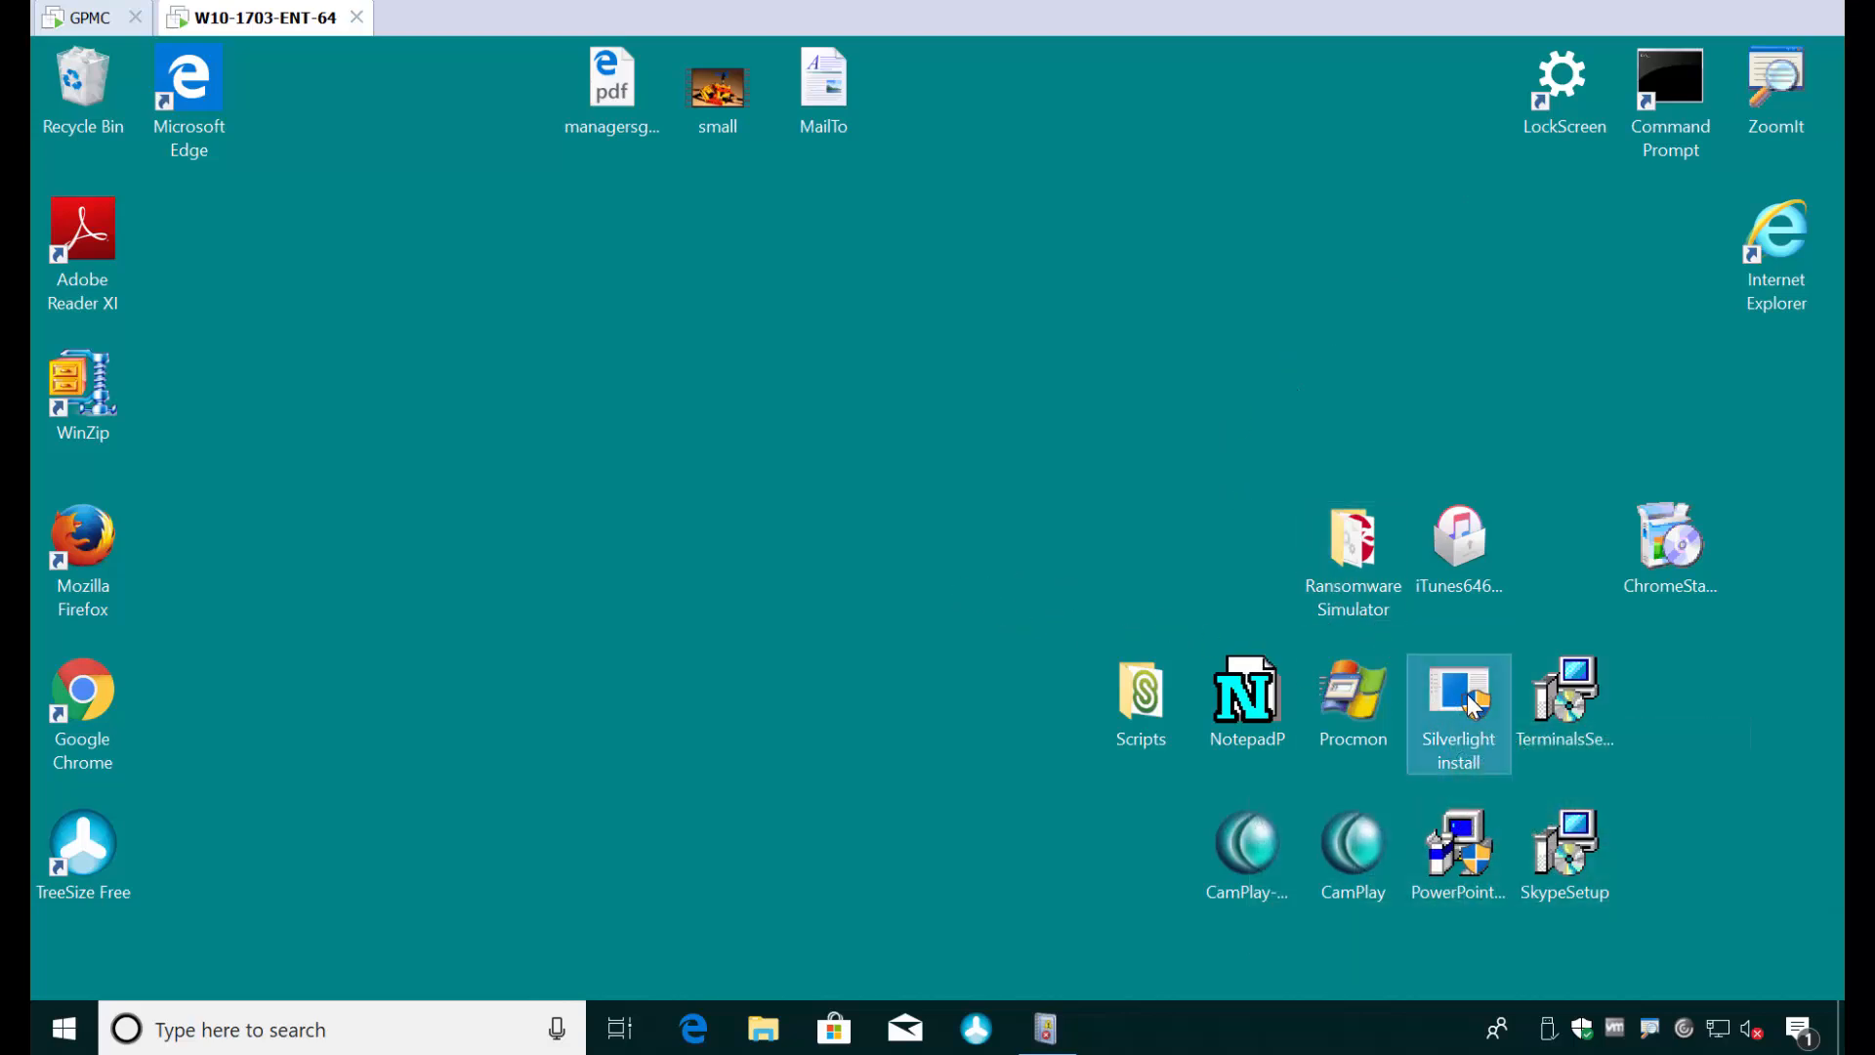
{"action": "double_click", "coordinate": [1471, 699]}
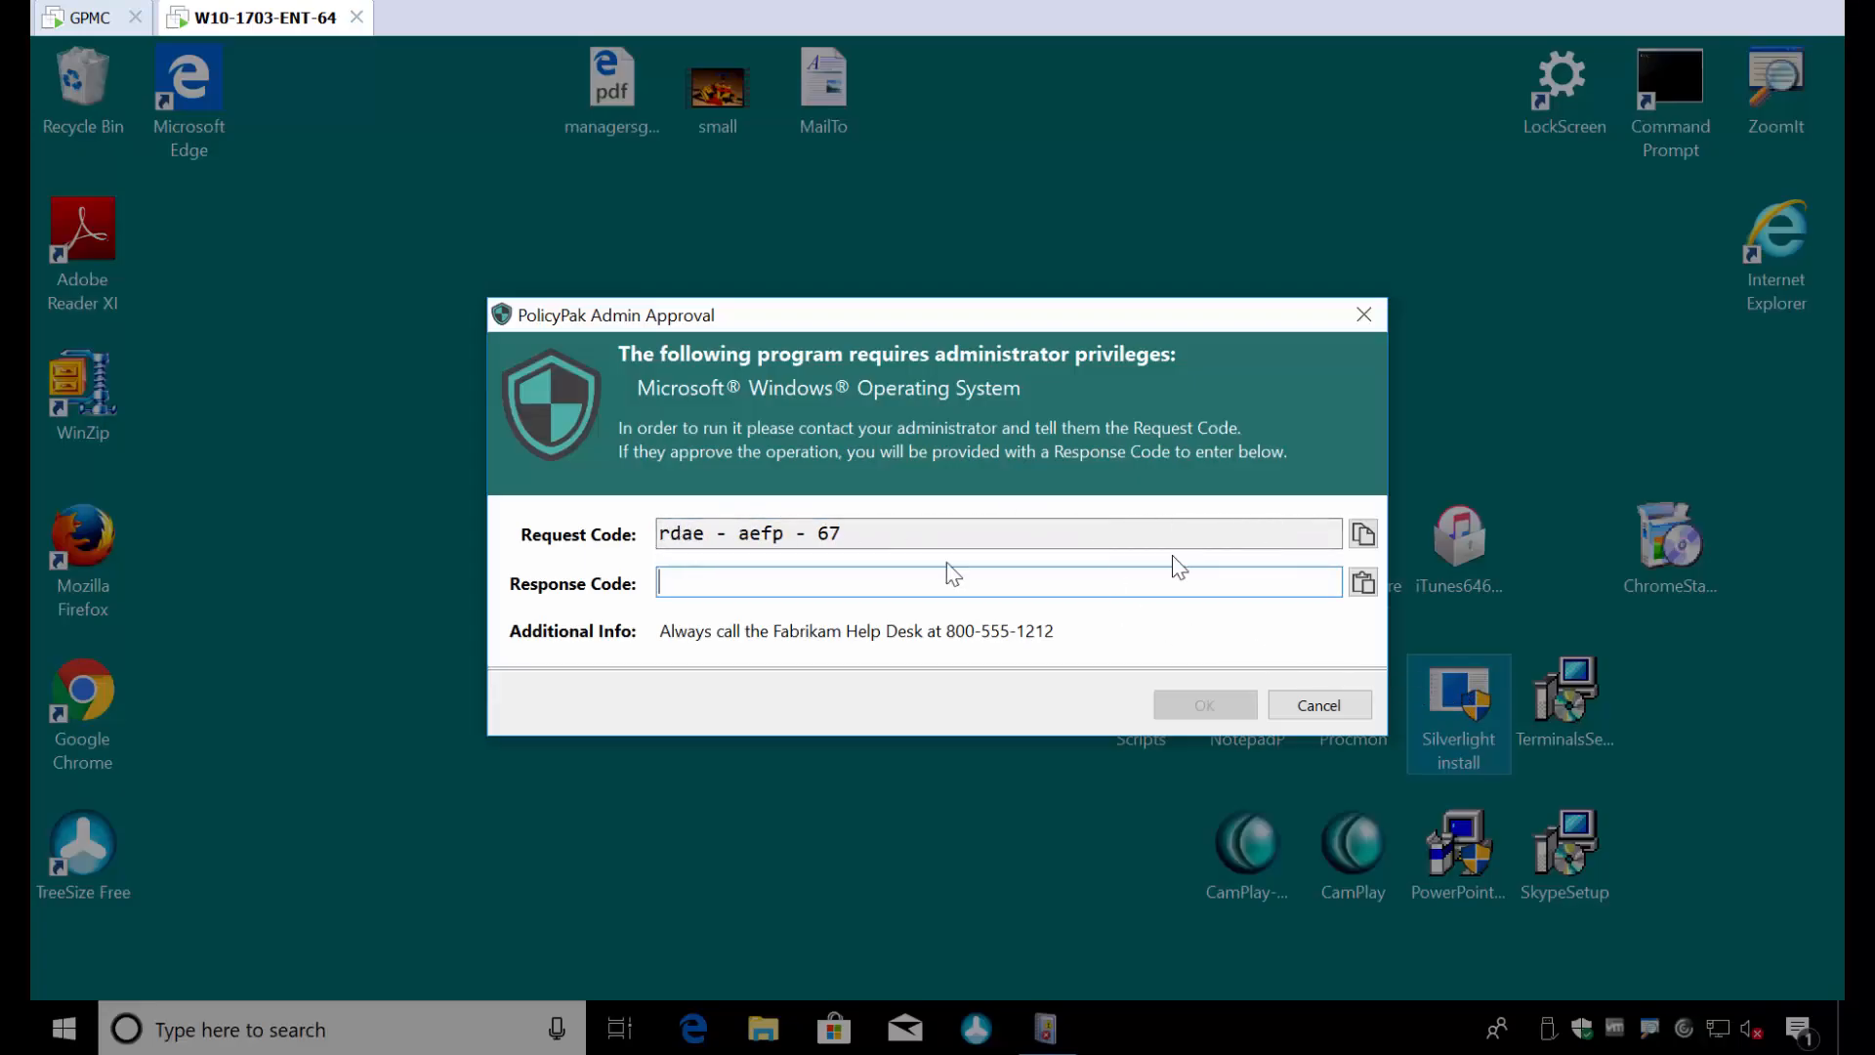
{"action": "left_click", "coordinate": [1362, 533]}
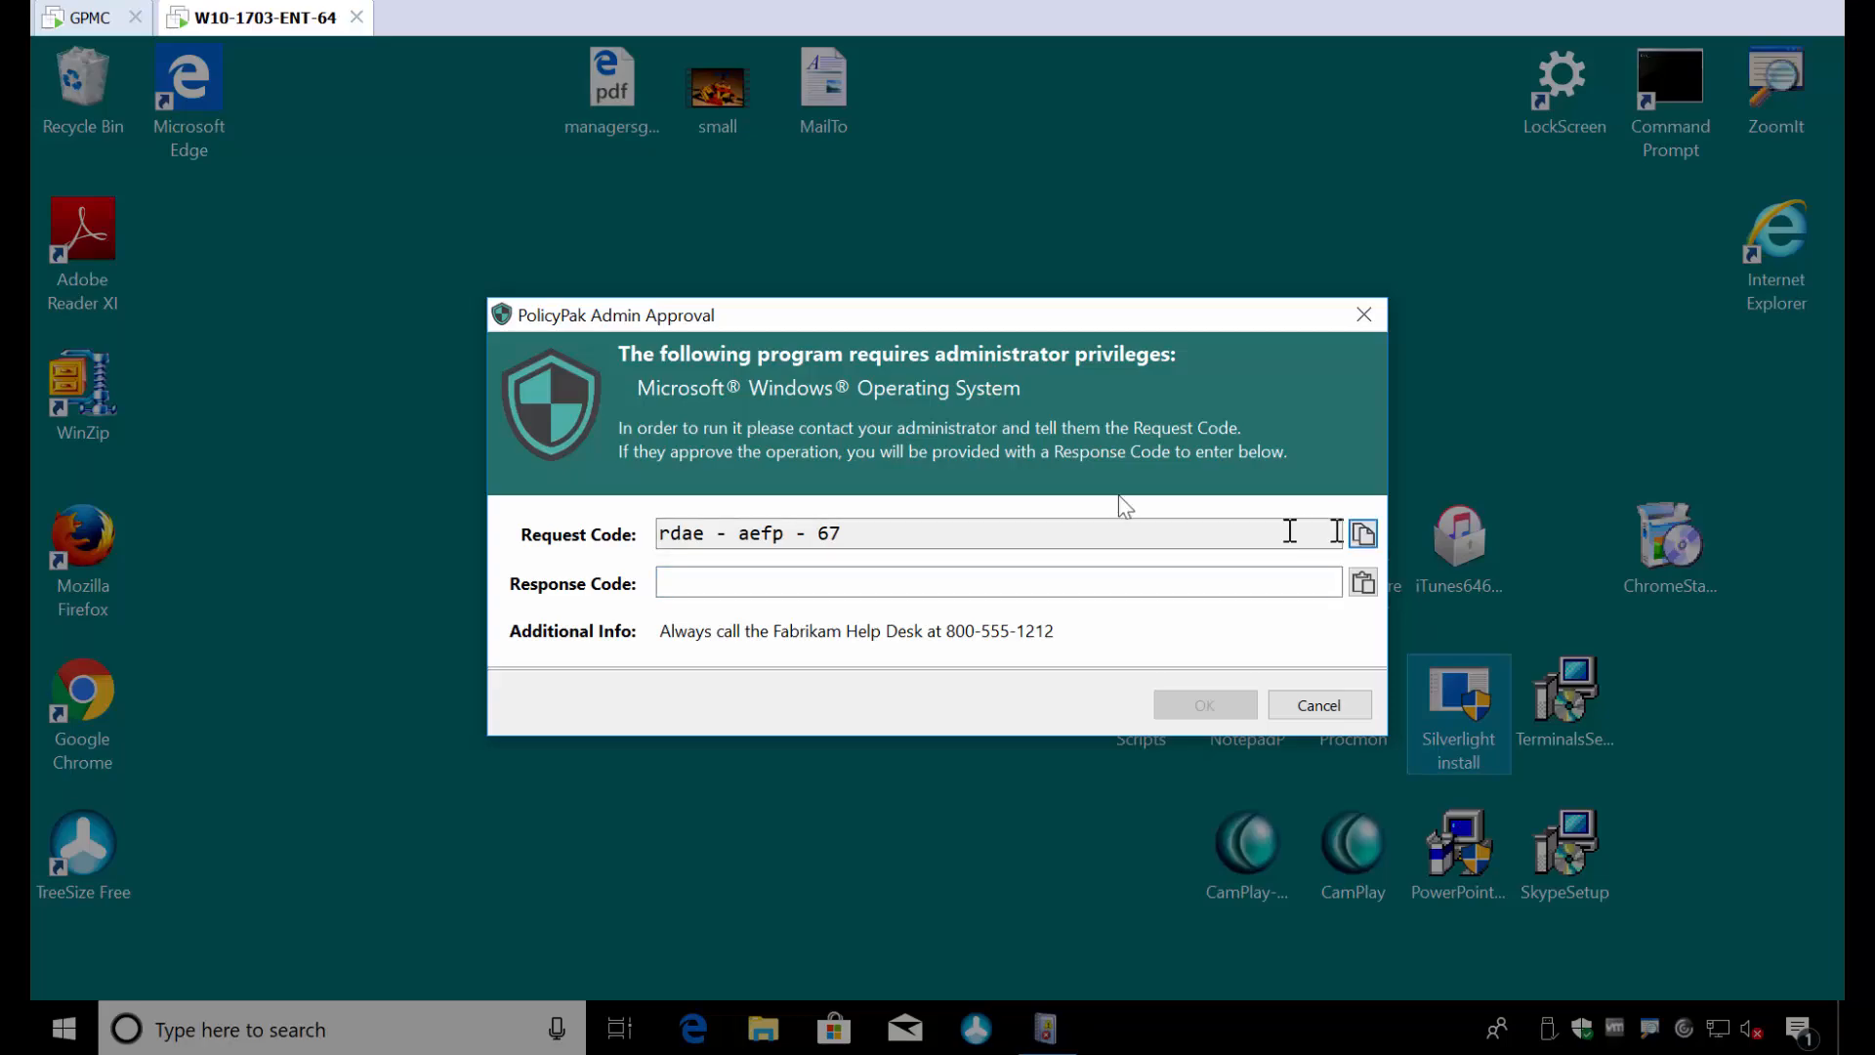
- Switch to the GPMC machine and replace the request code in the Admin Approval Tool with the copied one
{"action": "left_click", "coordinate": [89, 16]}
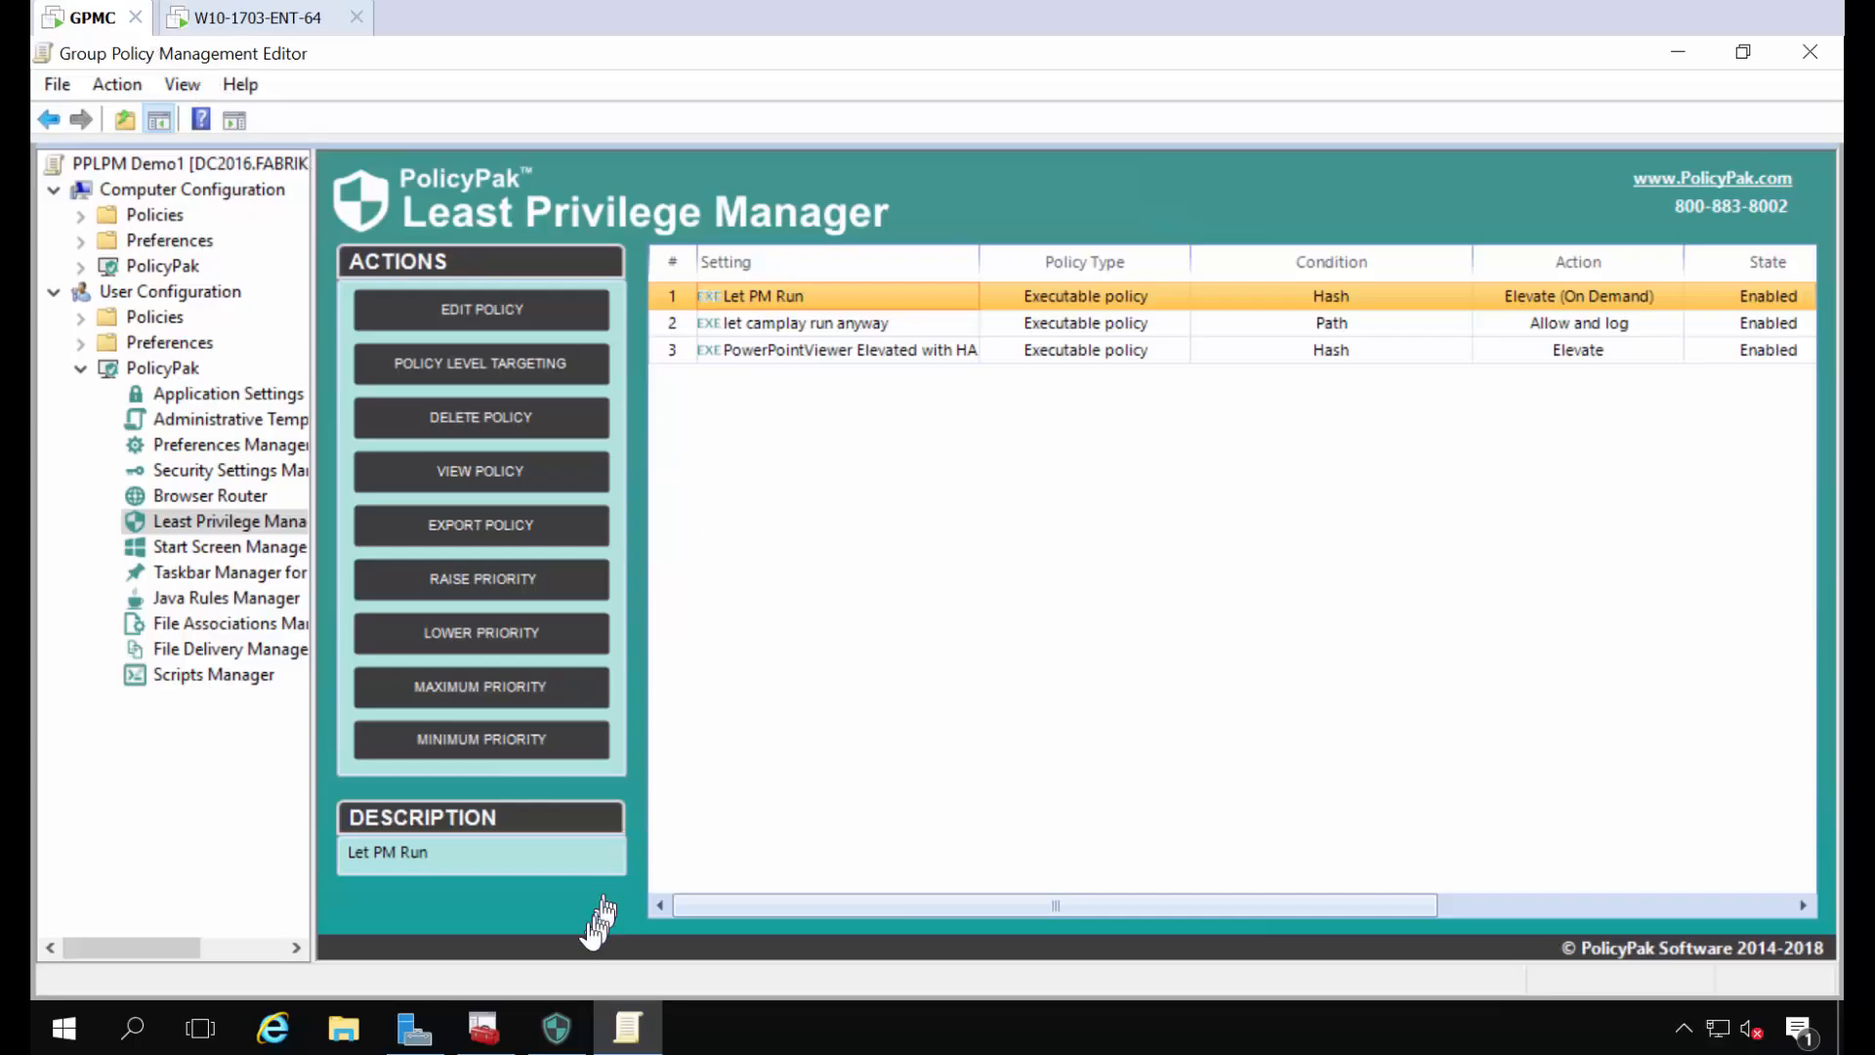
{"action": "left_click", "coordinate": [557, 1027]}
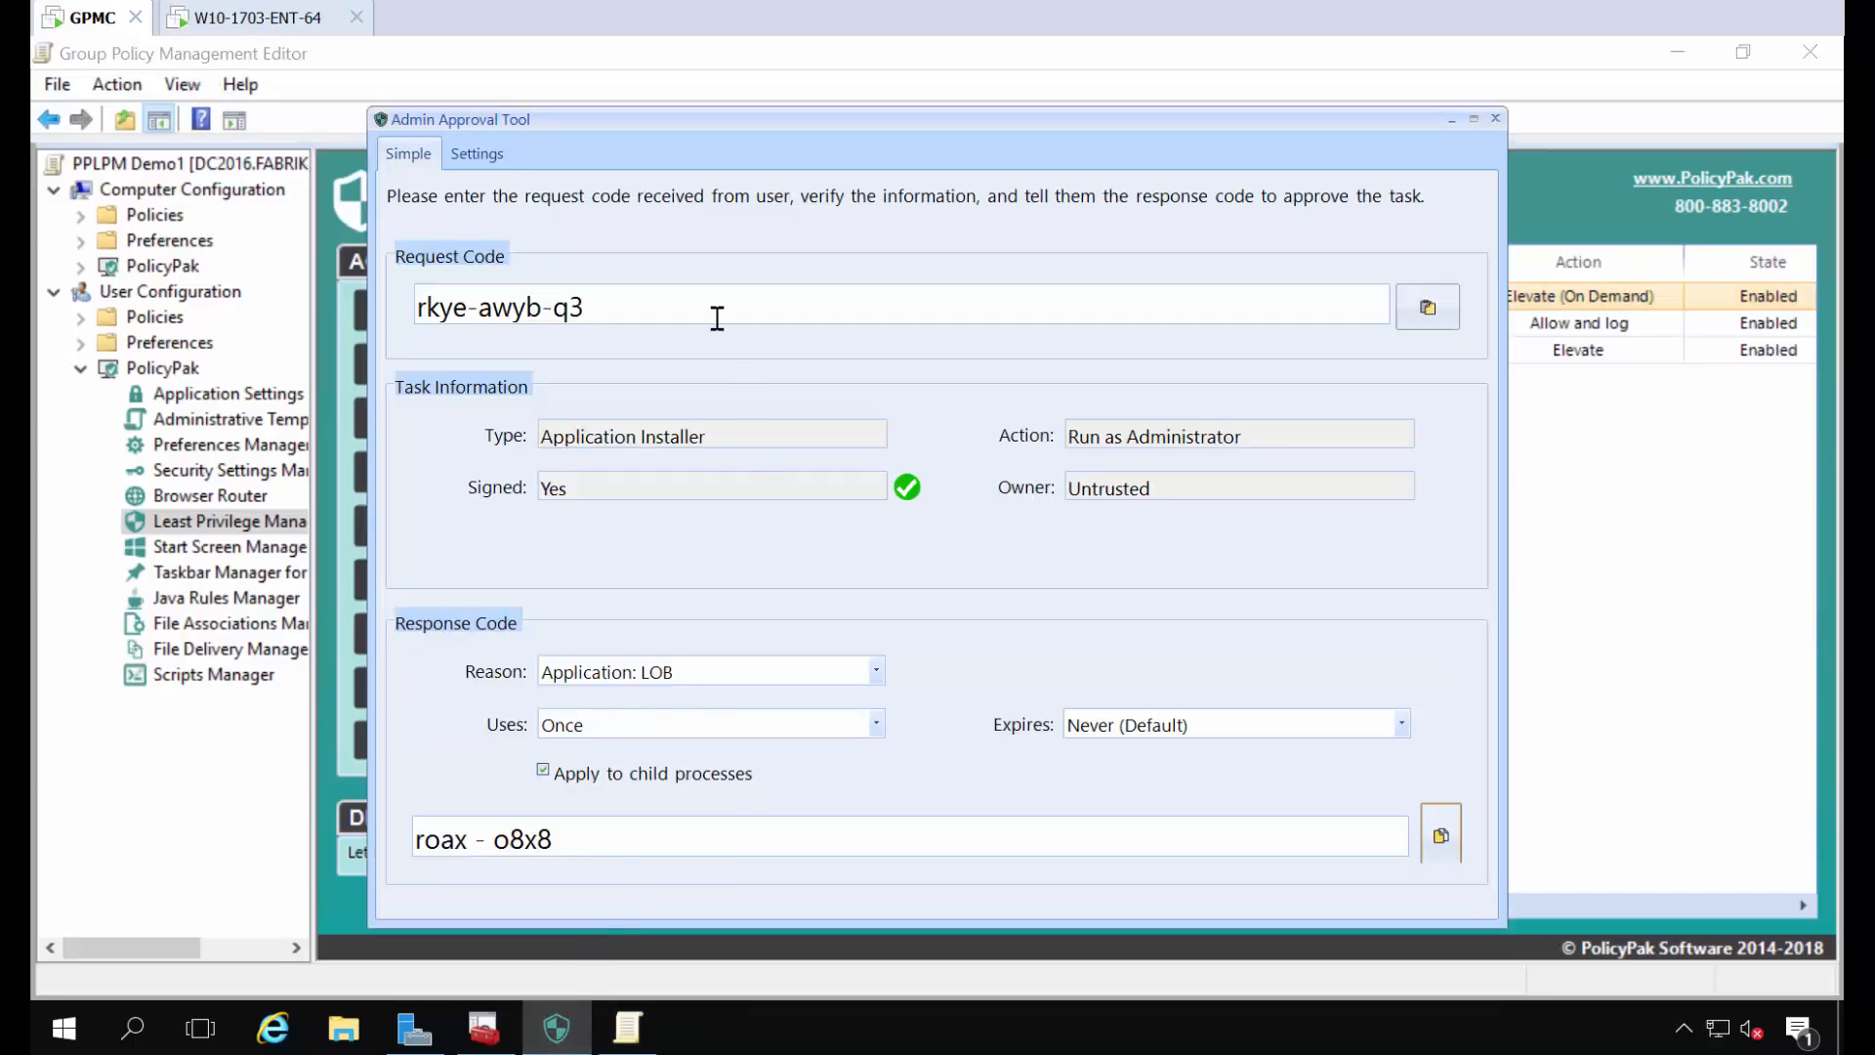
{"action": "left_click_drag", "start_coordinate": [717, 318], "coordinate": [372, 298]}
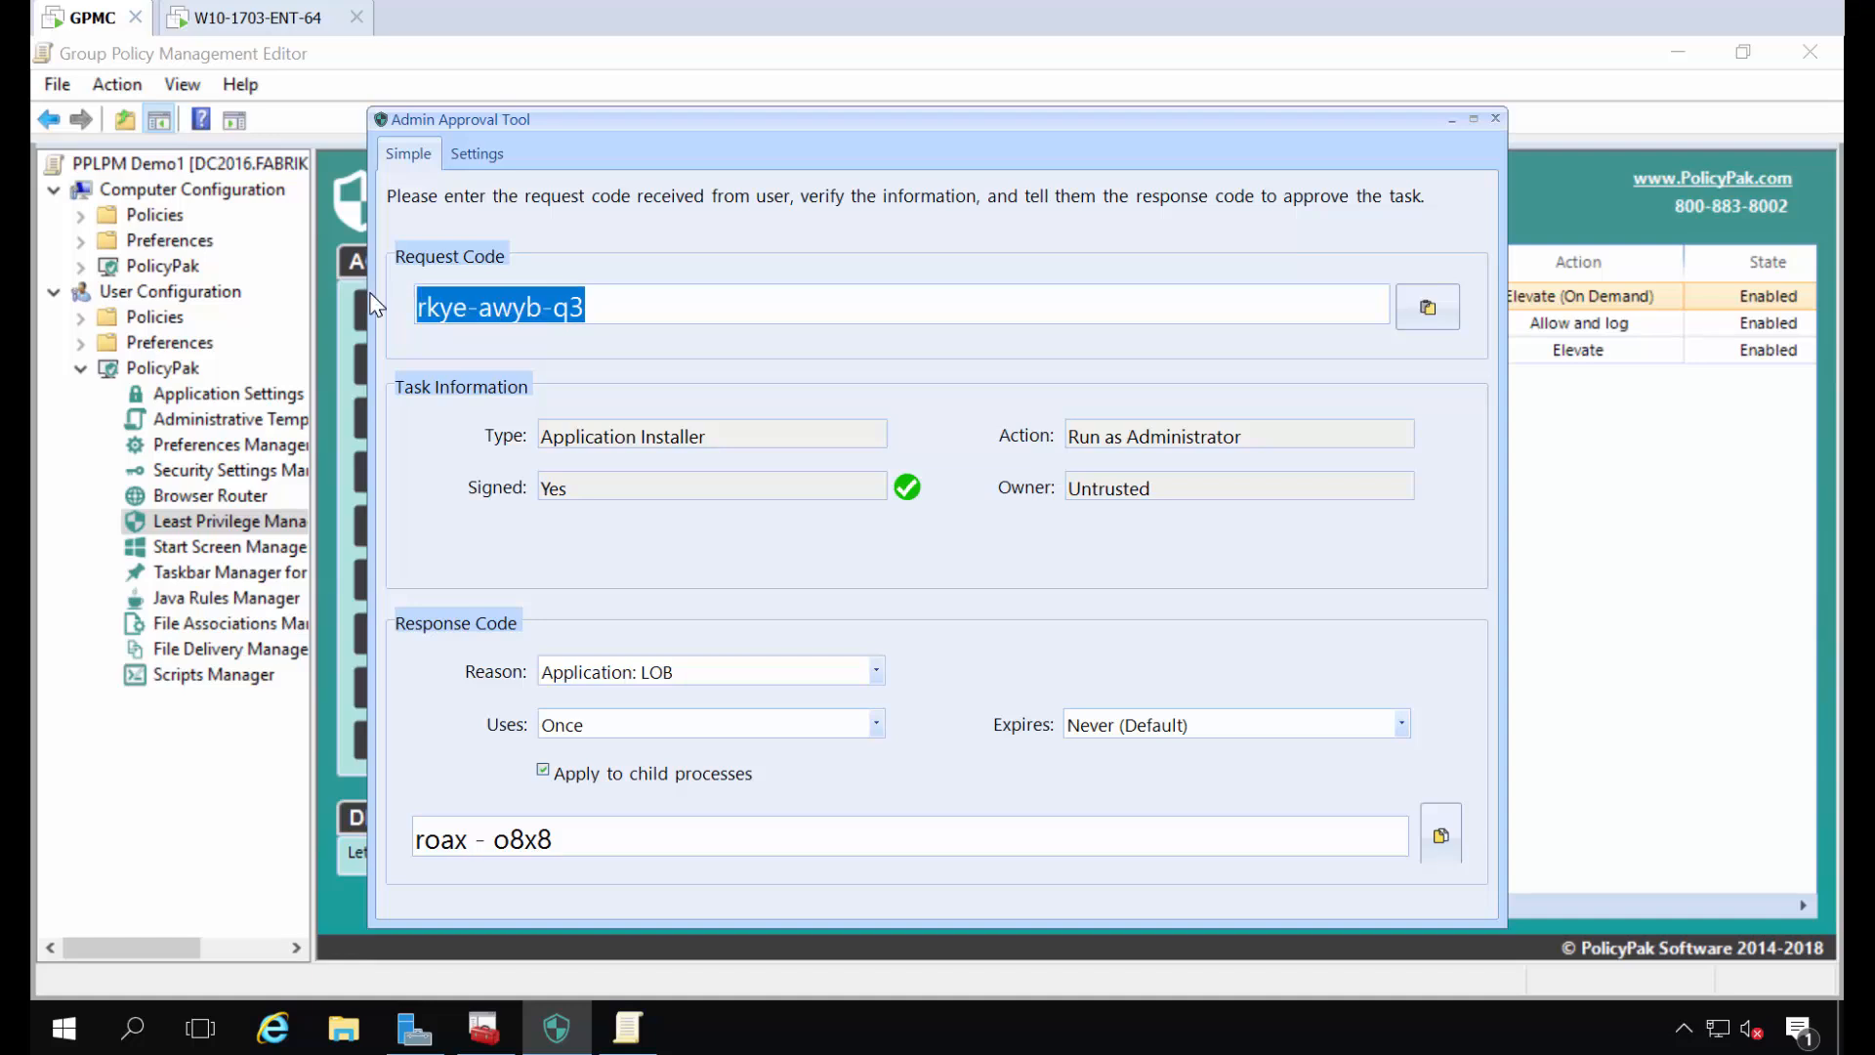
{"action": "type", "text": "rdae-aefp-67"}
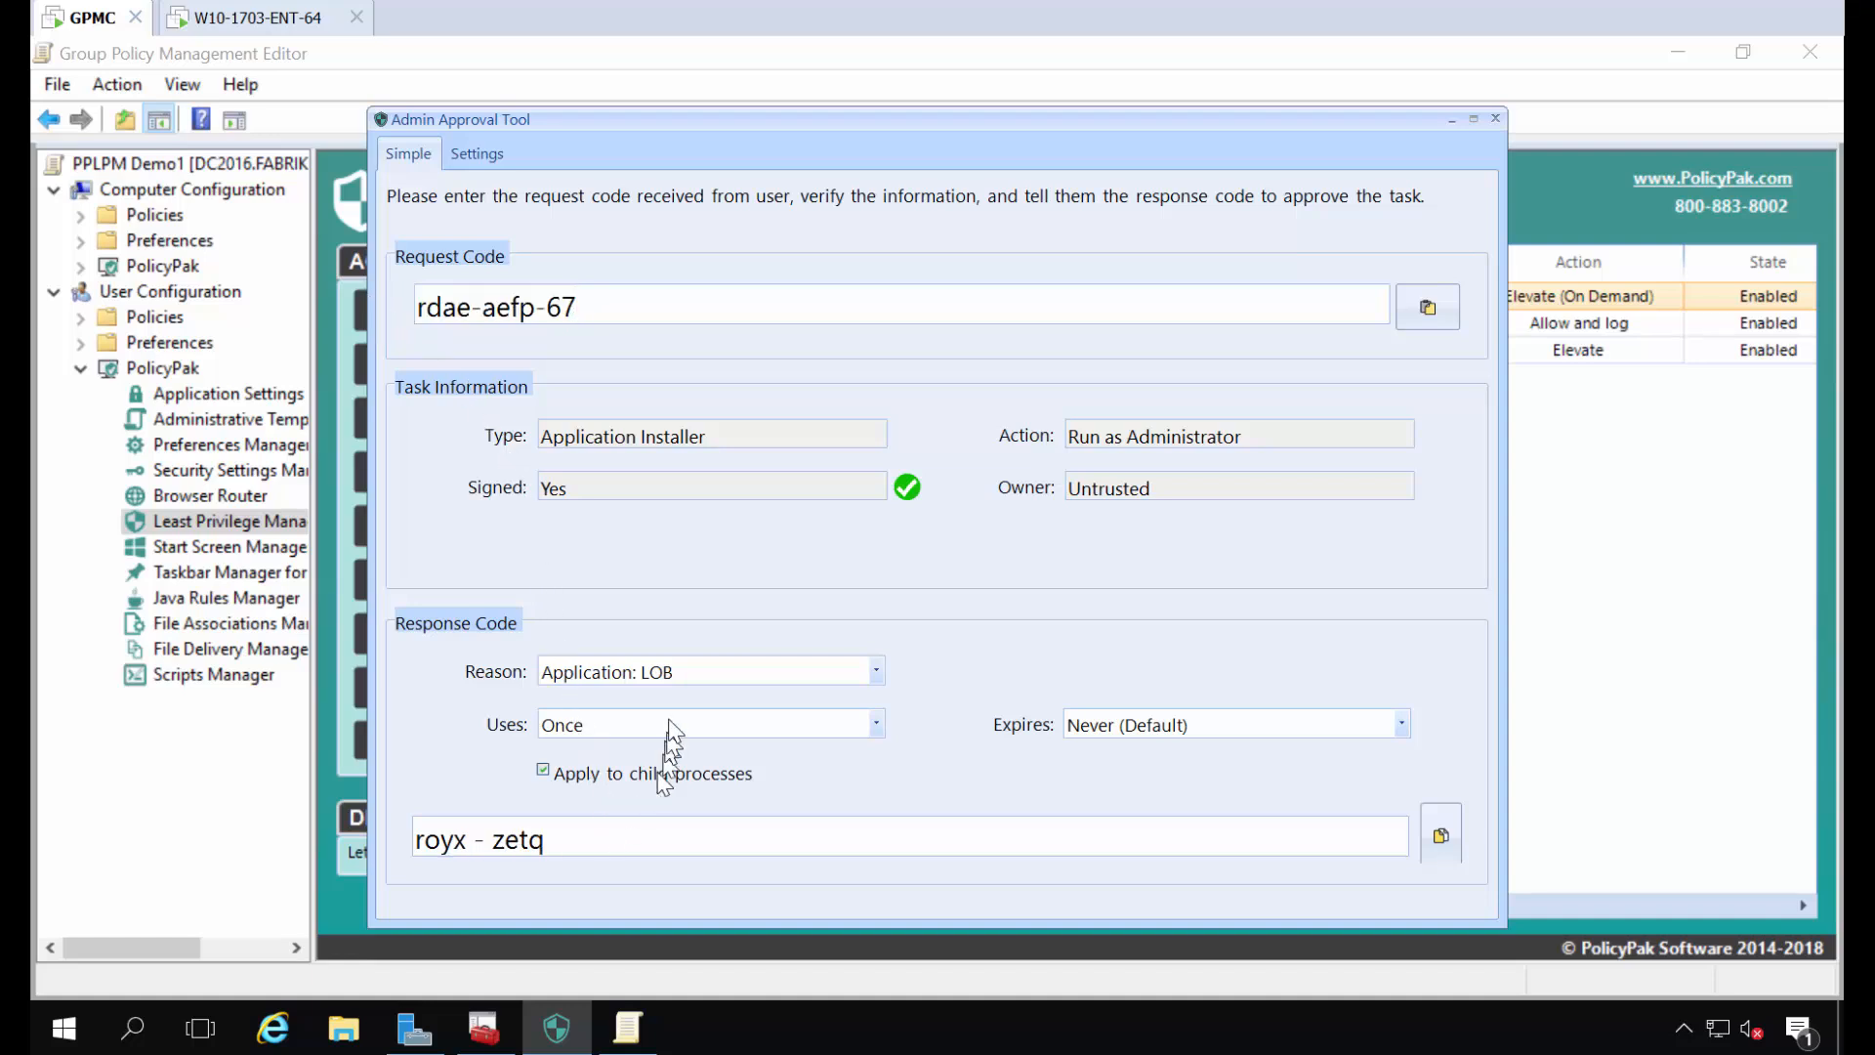
- Set the approval reason to Application: Installation For User and copy the resulting response code
{"action": "left_click", "coordinate": [821, 670]}
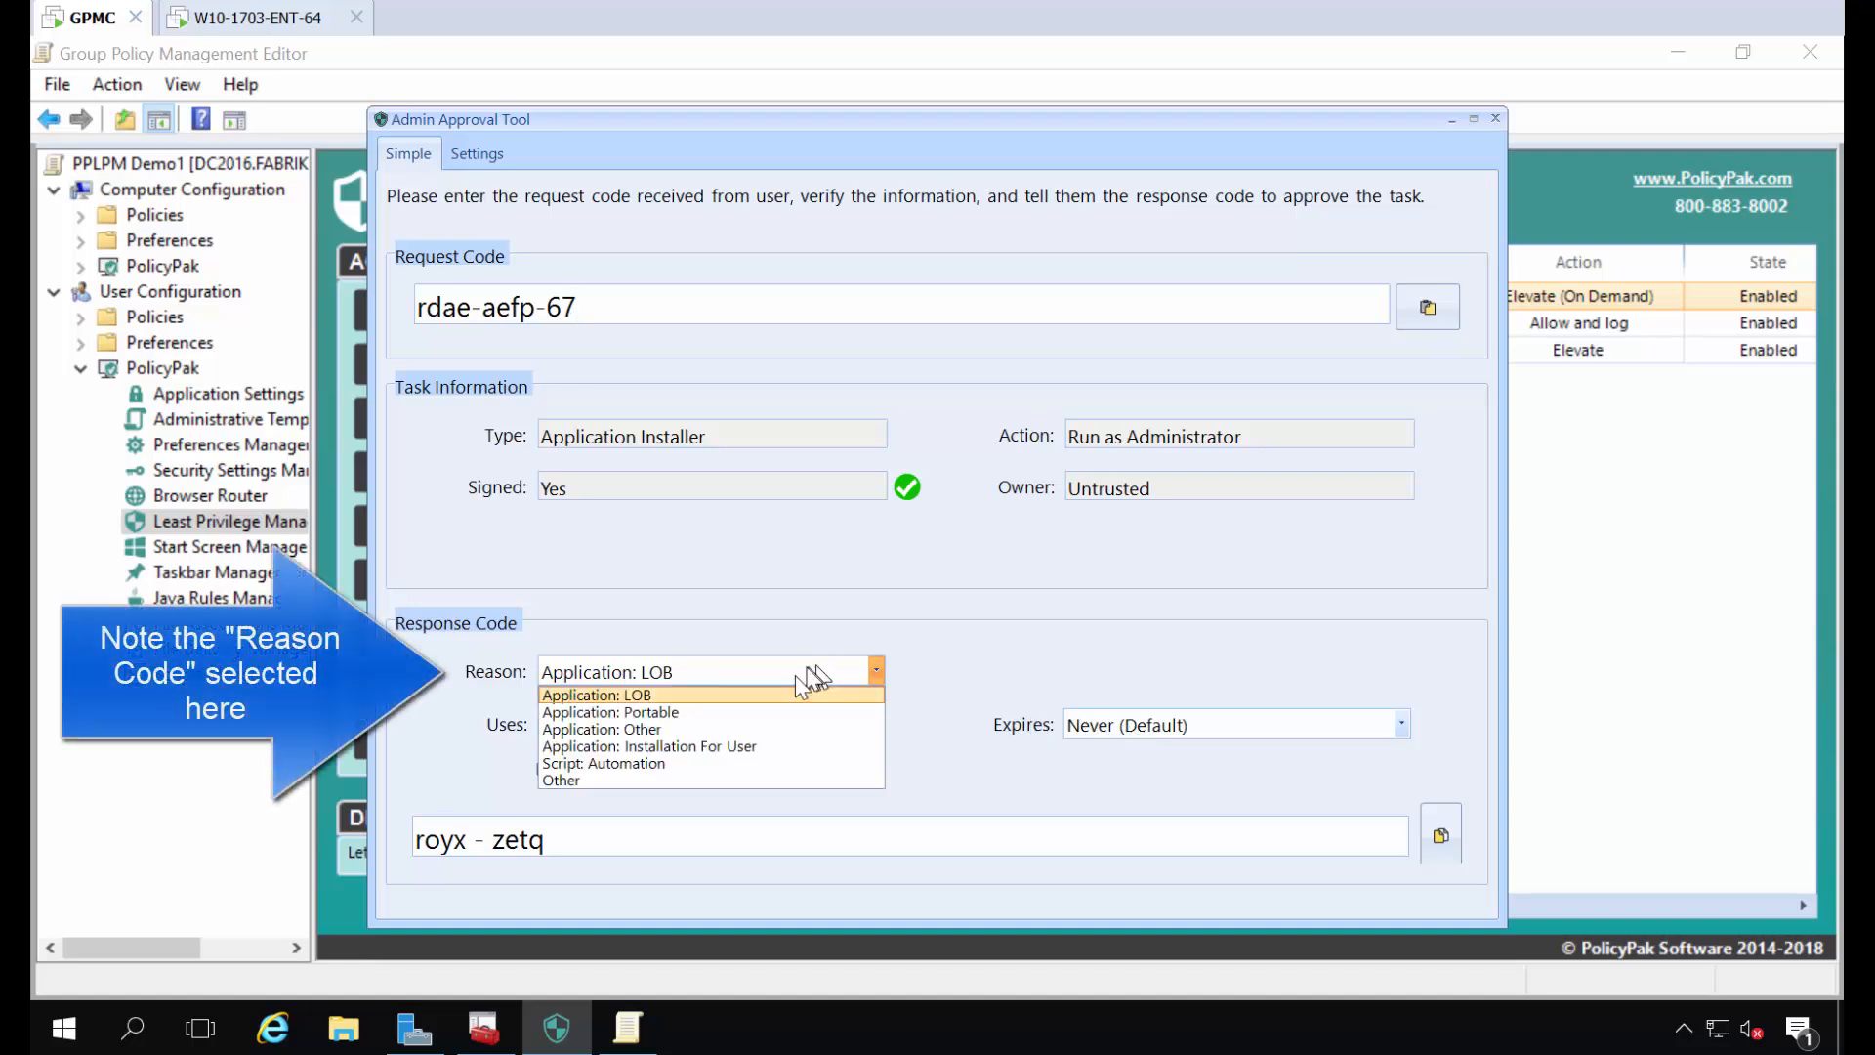
{"action": "left_click", "coordinate": [704, 746]}
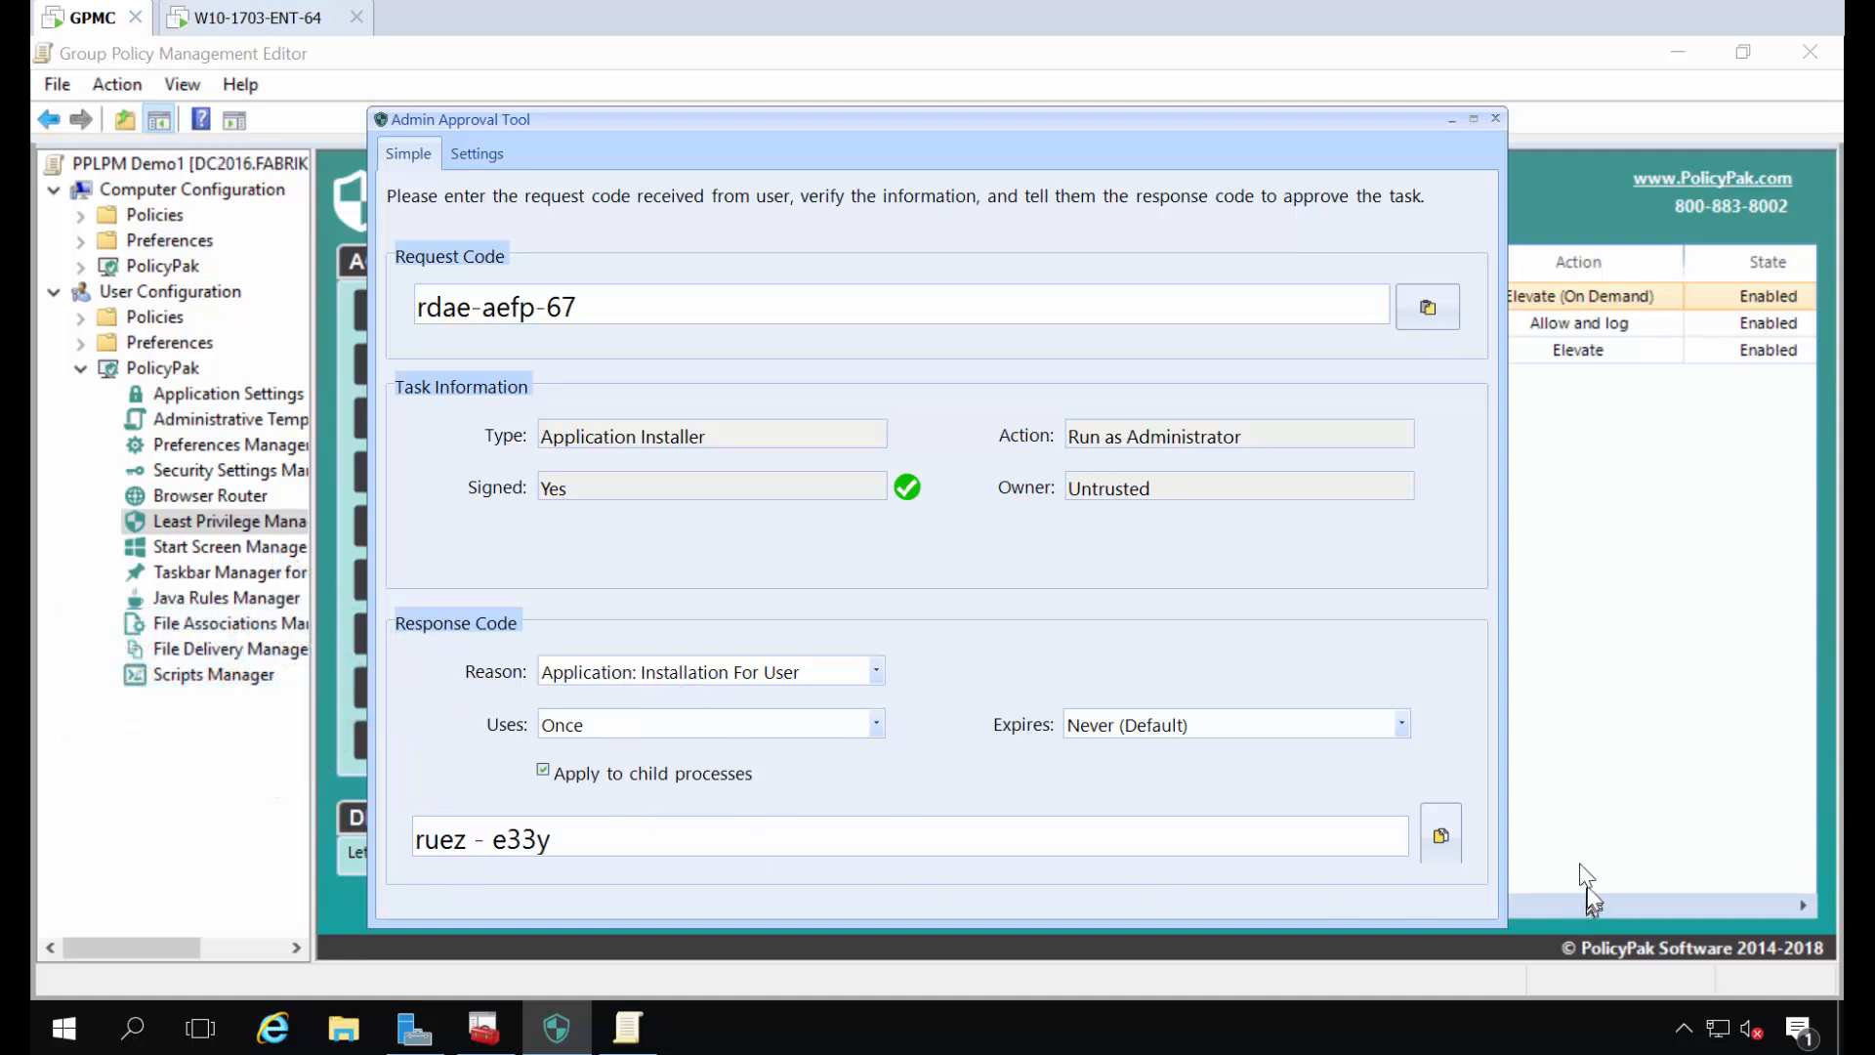
{"action": "left_click", "coordinate": [1448, 844]}
- Switch to the W10-1703-ENT-64 machine, paste the response code into the Admin Approval prompt and approve the request
{"action": "left_click", "coordinate": [249, 18]}
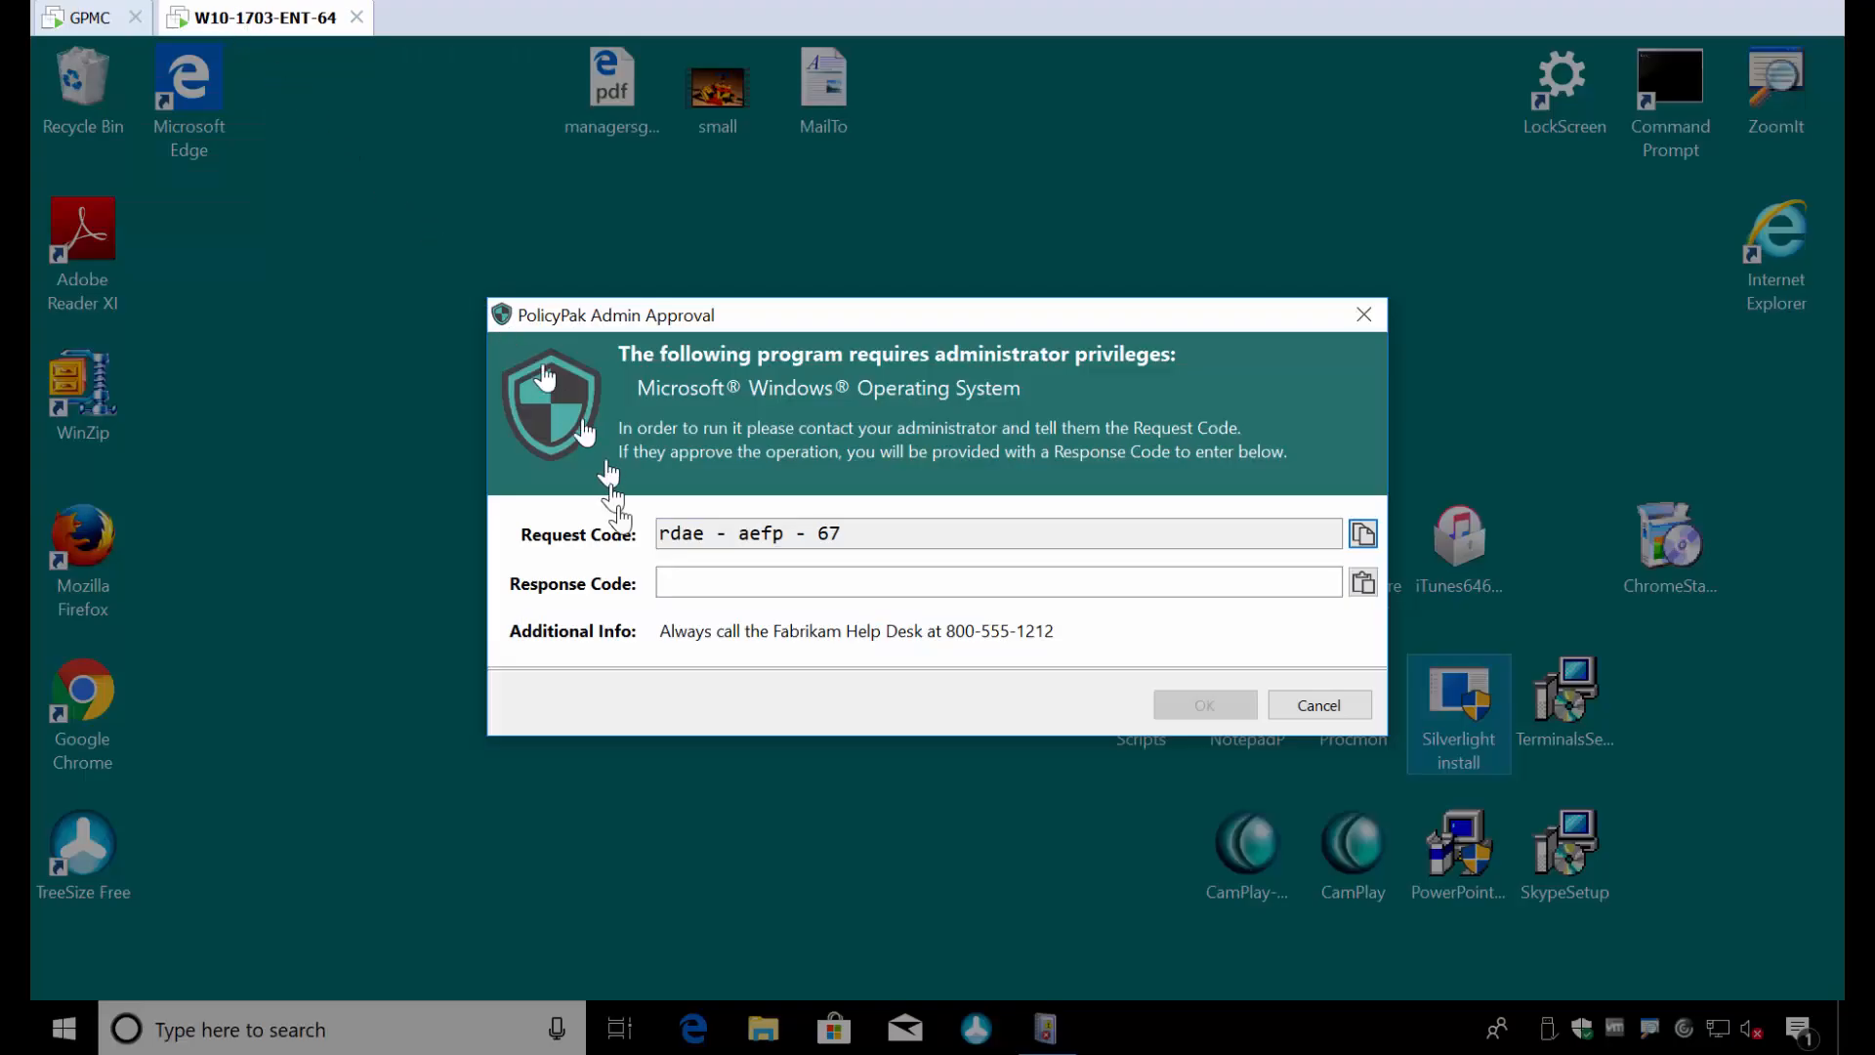
{"action": "left_click", "coordinate": [695, 586]}
{"action": "key", "text": "ctrl+v"}
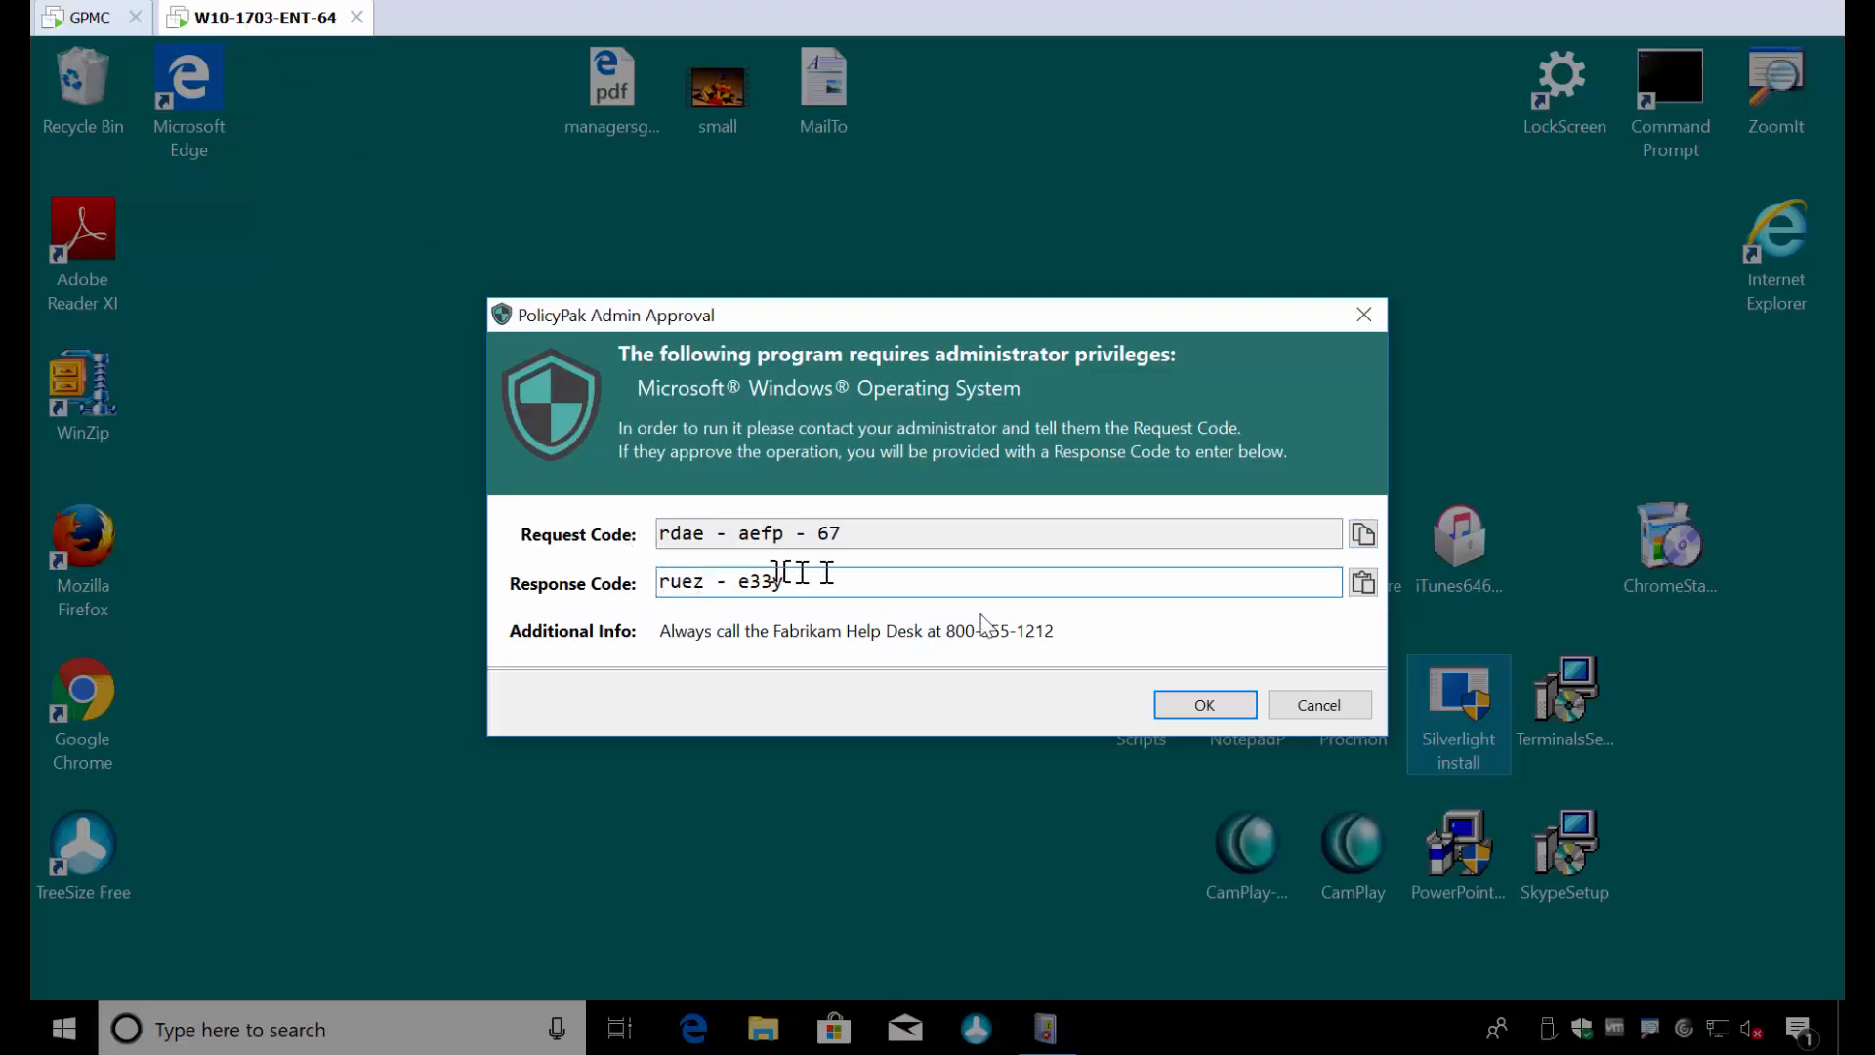
{"action": "left_click", "coordinate": [1209, 712]}
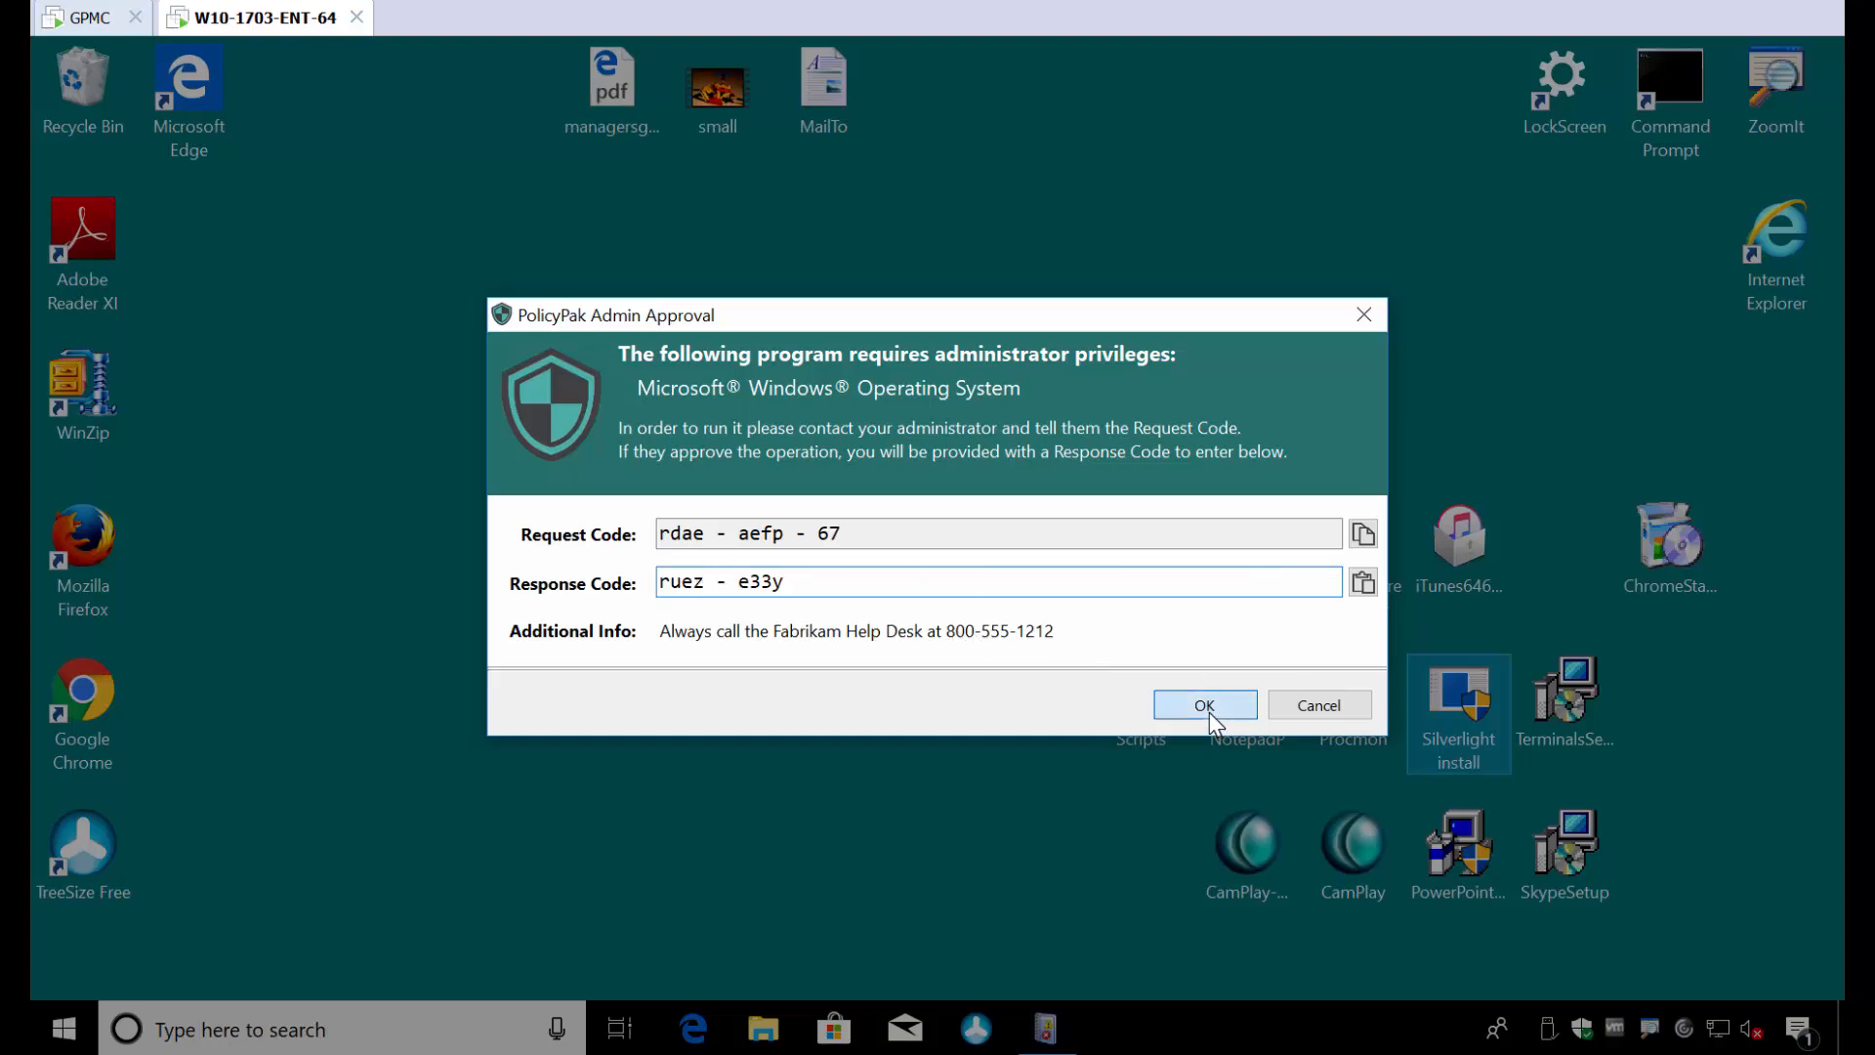
- Install Silverlight and close the finished installer
{"action": "left_click", "coordinate": [1018, 571]}
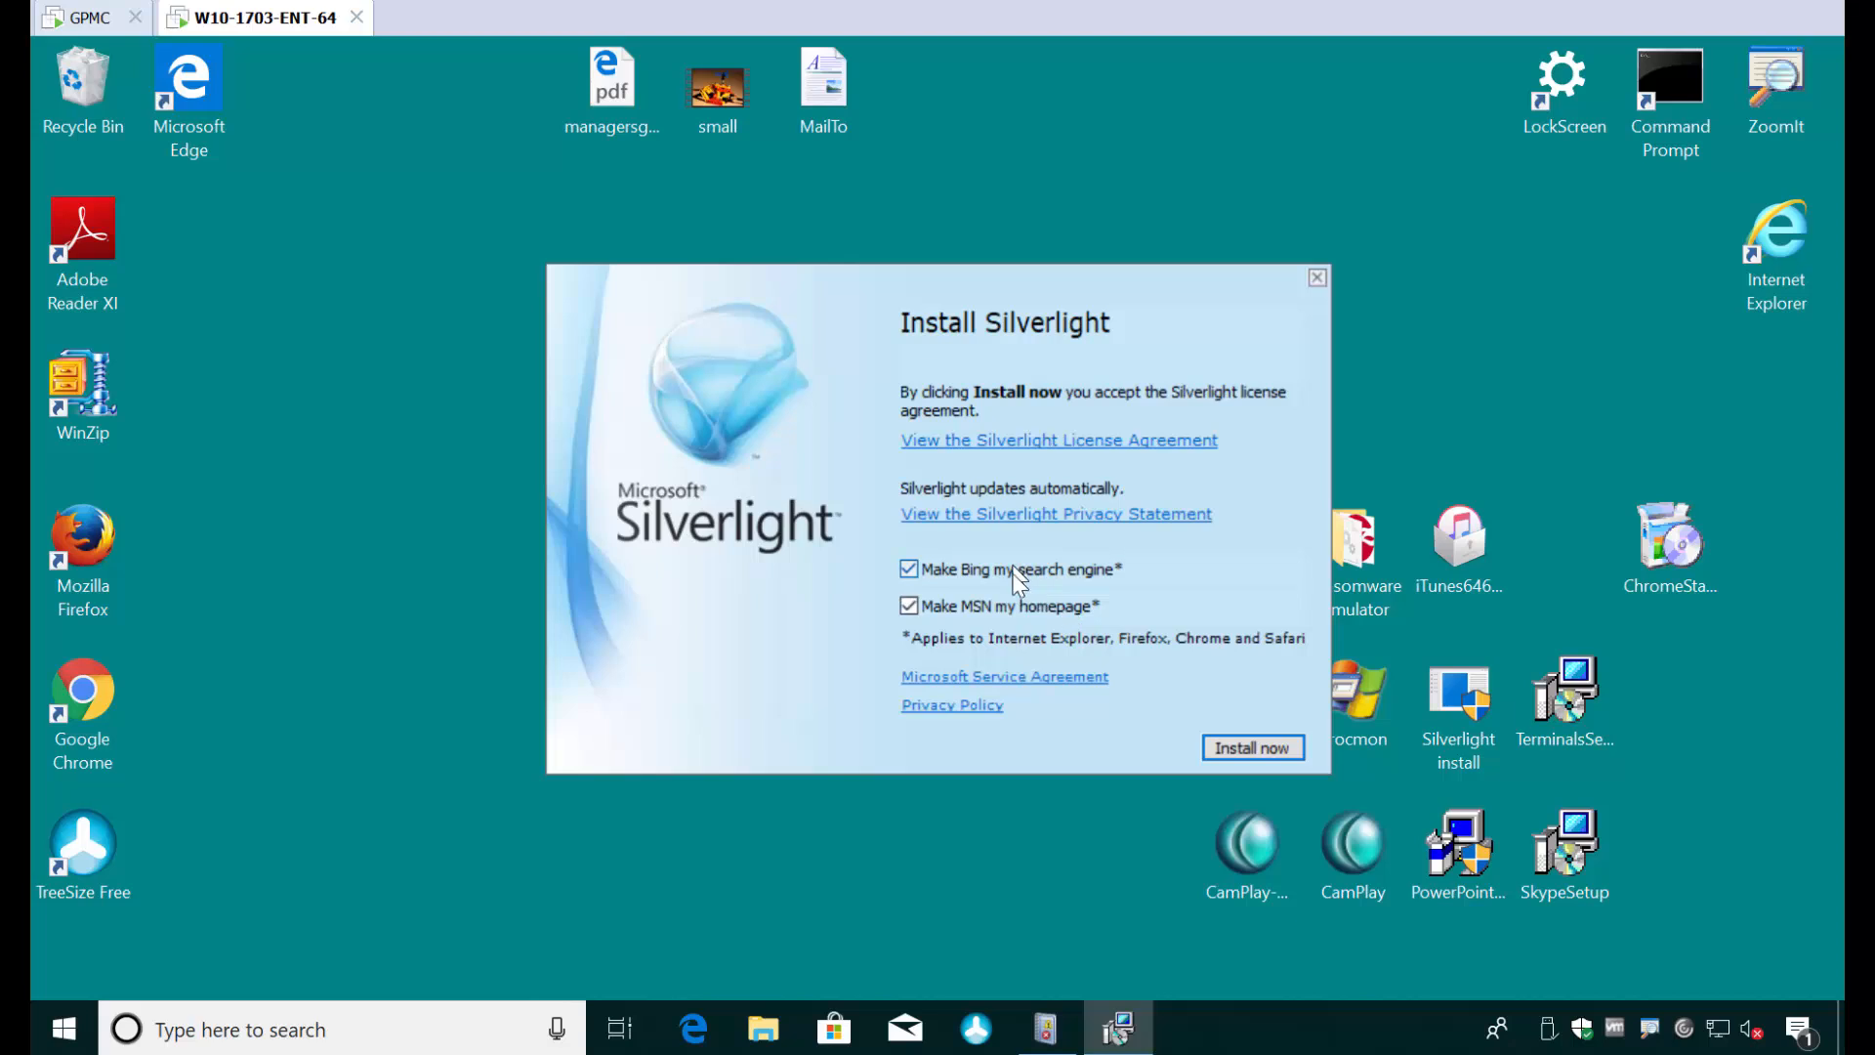
{"action": "left_click", "coordinate": [1268, 752]}
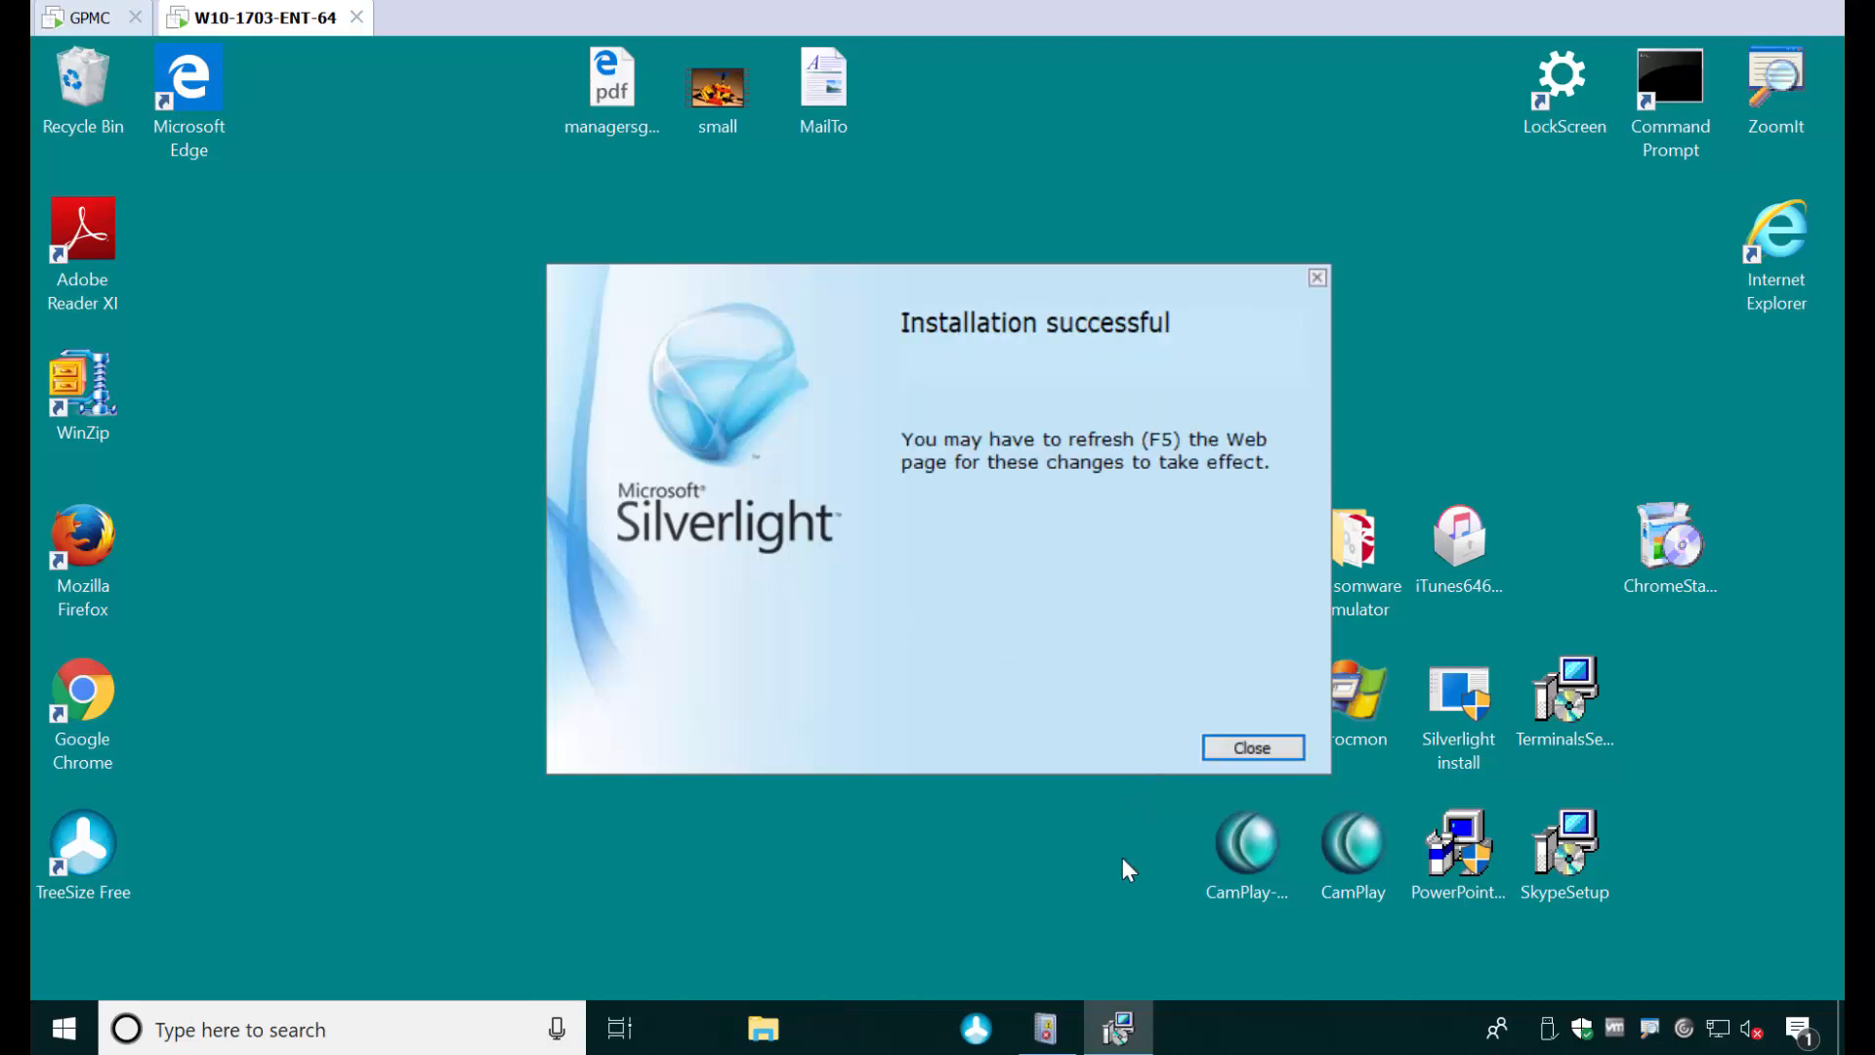
{"action": "left_click", "coordinate": [1247, 750]}
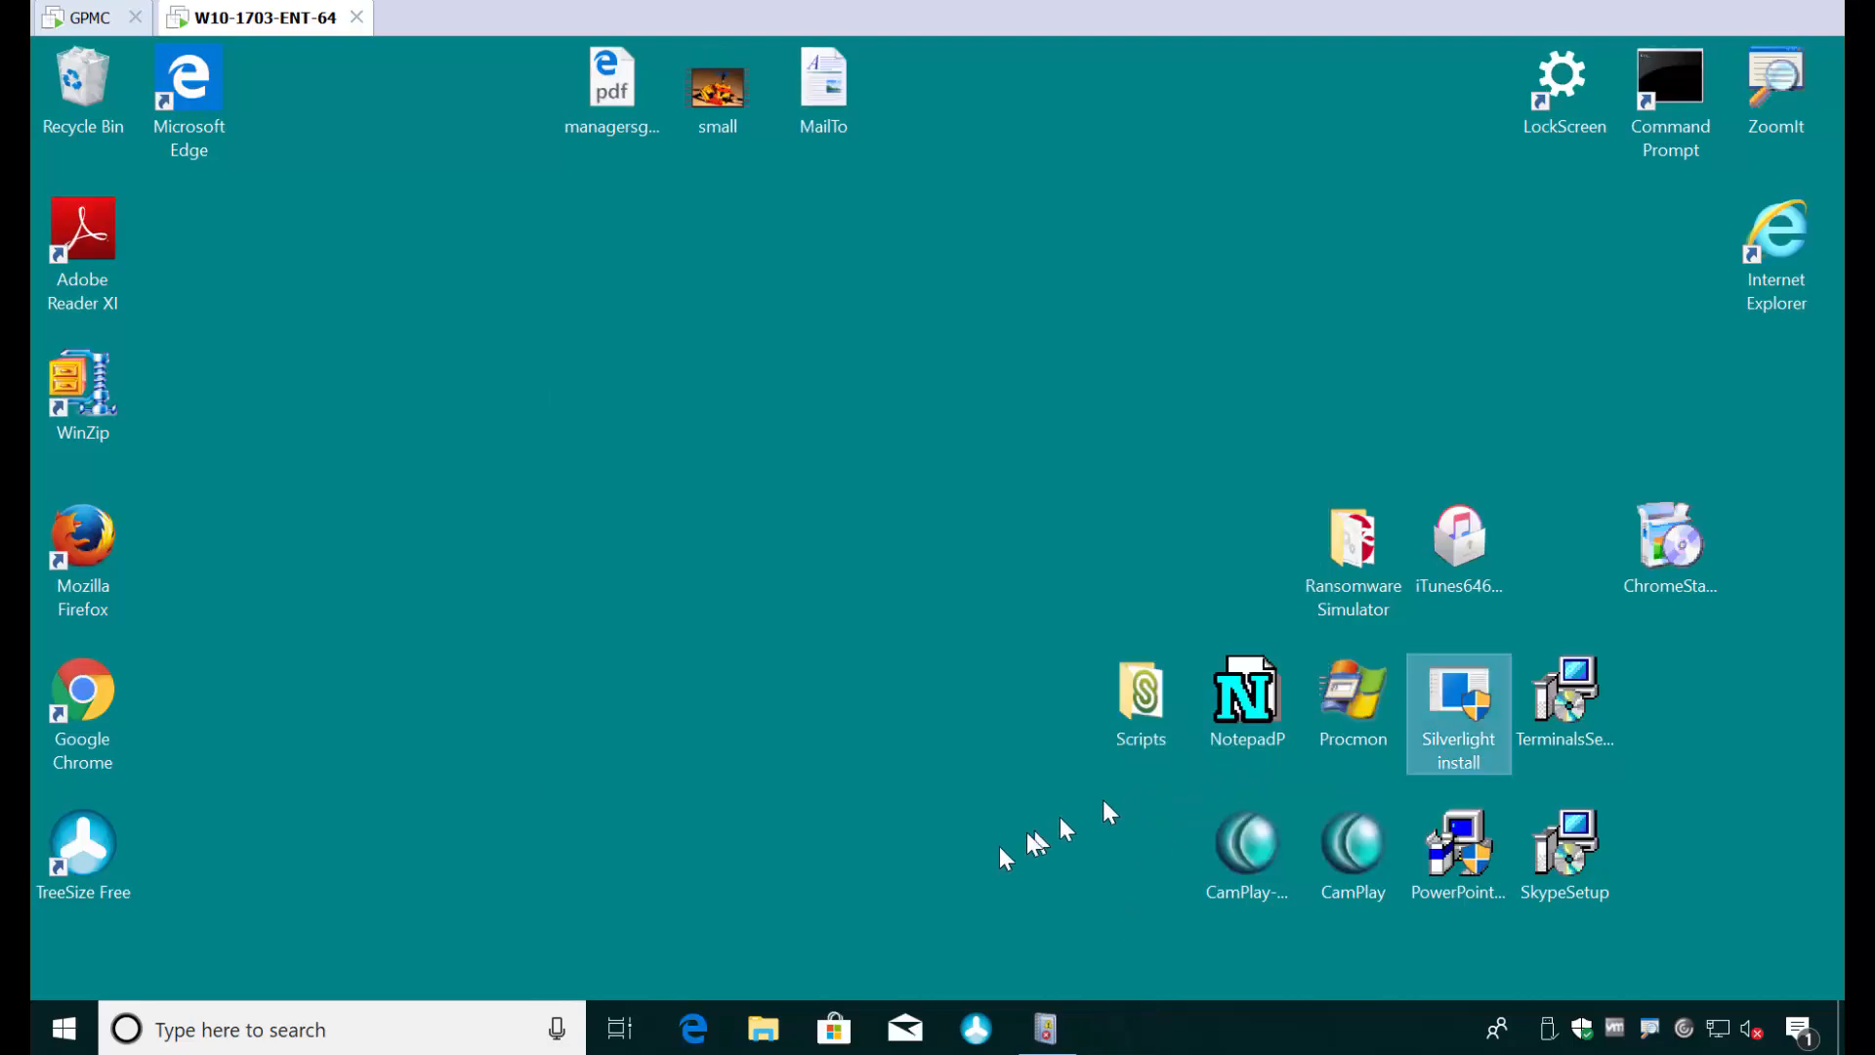
- Restore Event Viewer, refresh the PolicyPak log and check the newest event's ID and task category
{"action": "left_click", "coordinate": [1050, 1029]}
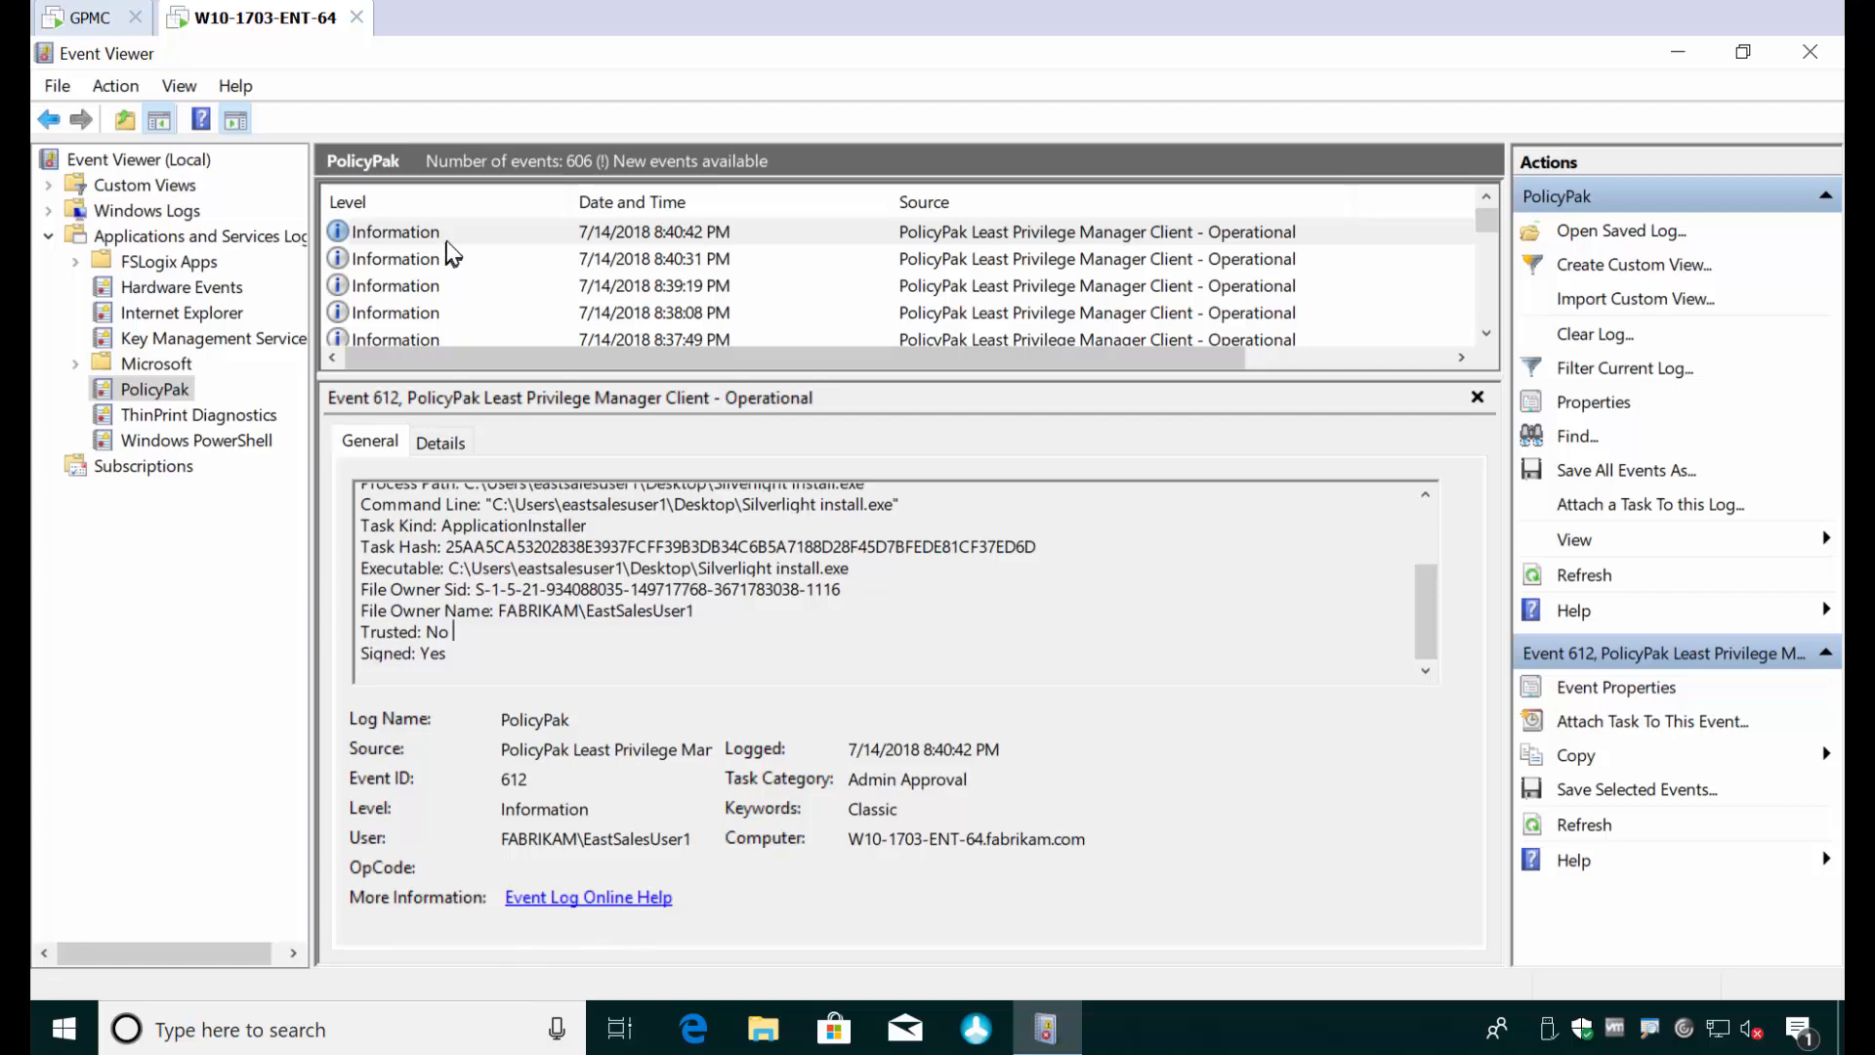
{"action": "key", "text": "F5"}
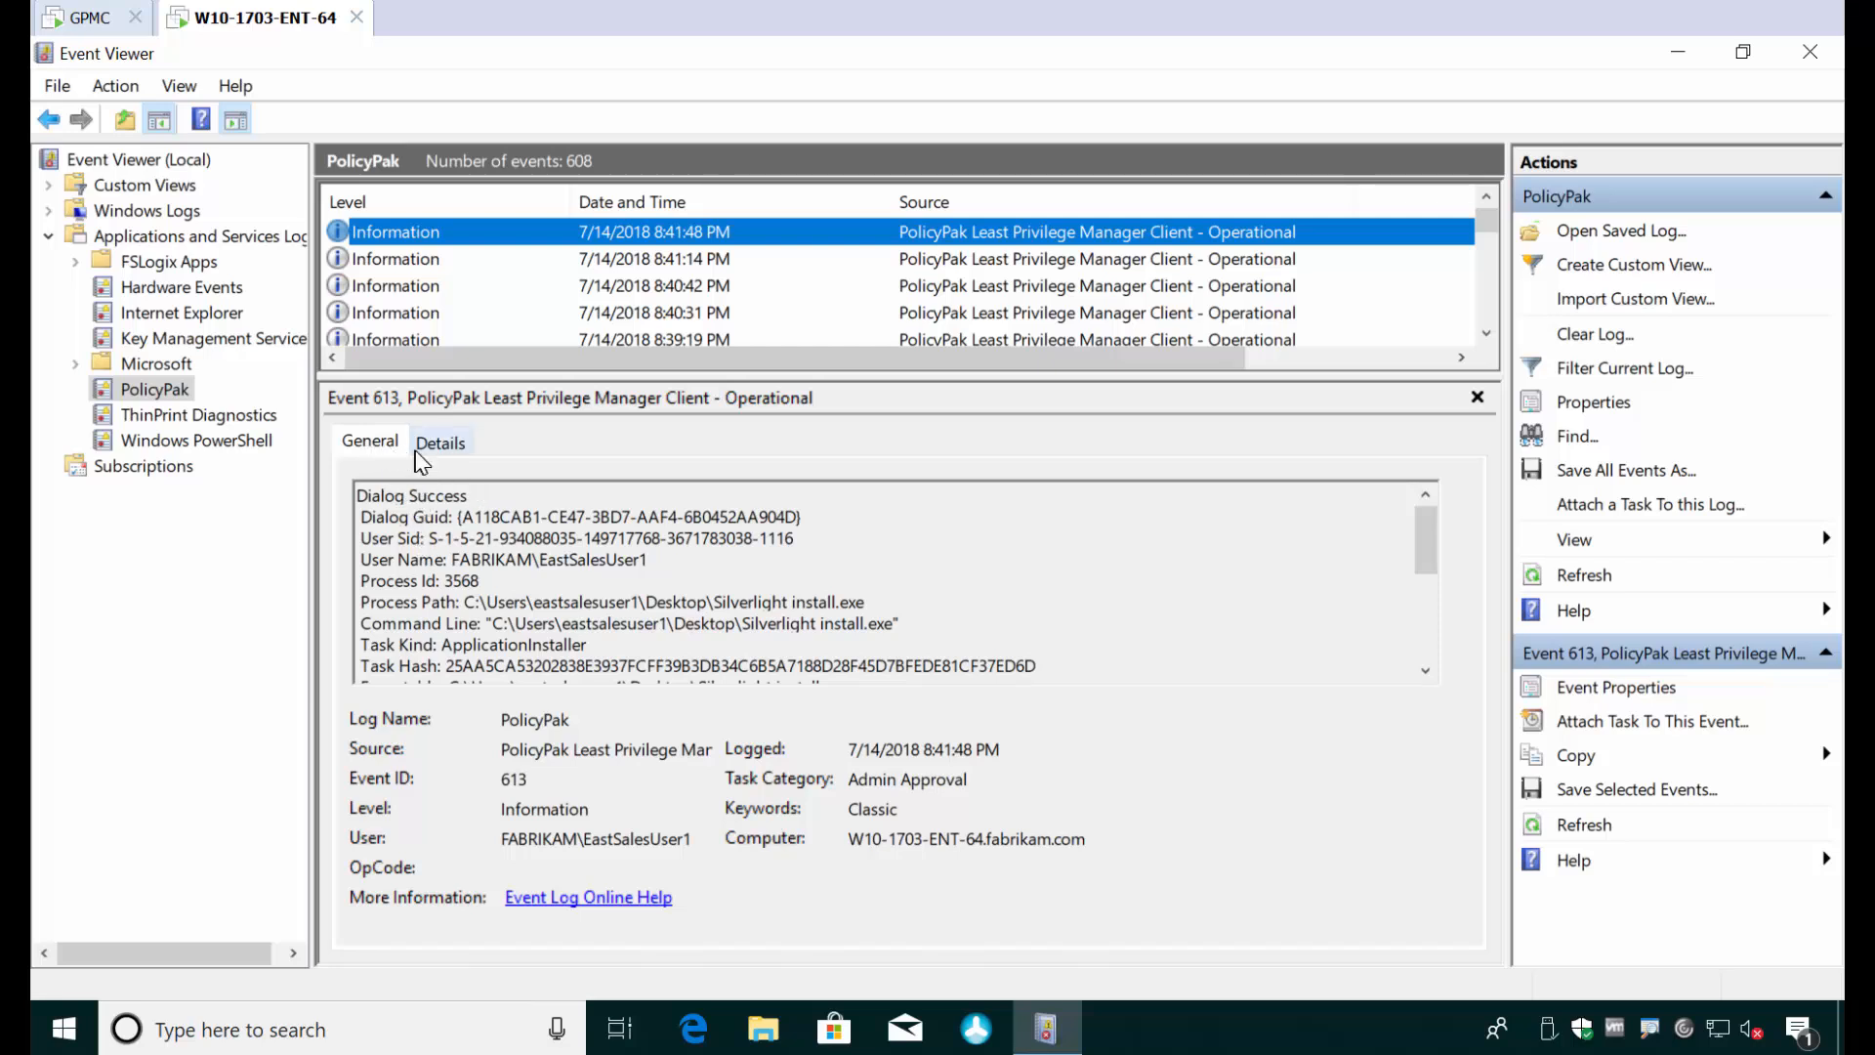
{"action": "left_click_drag", "start_coordinate": [1123, 360], "coordinate": [1316, 362]}
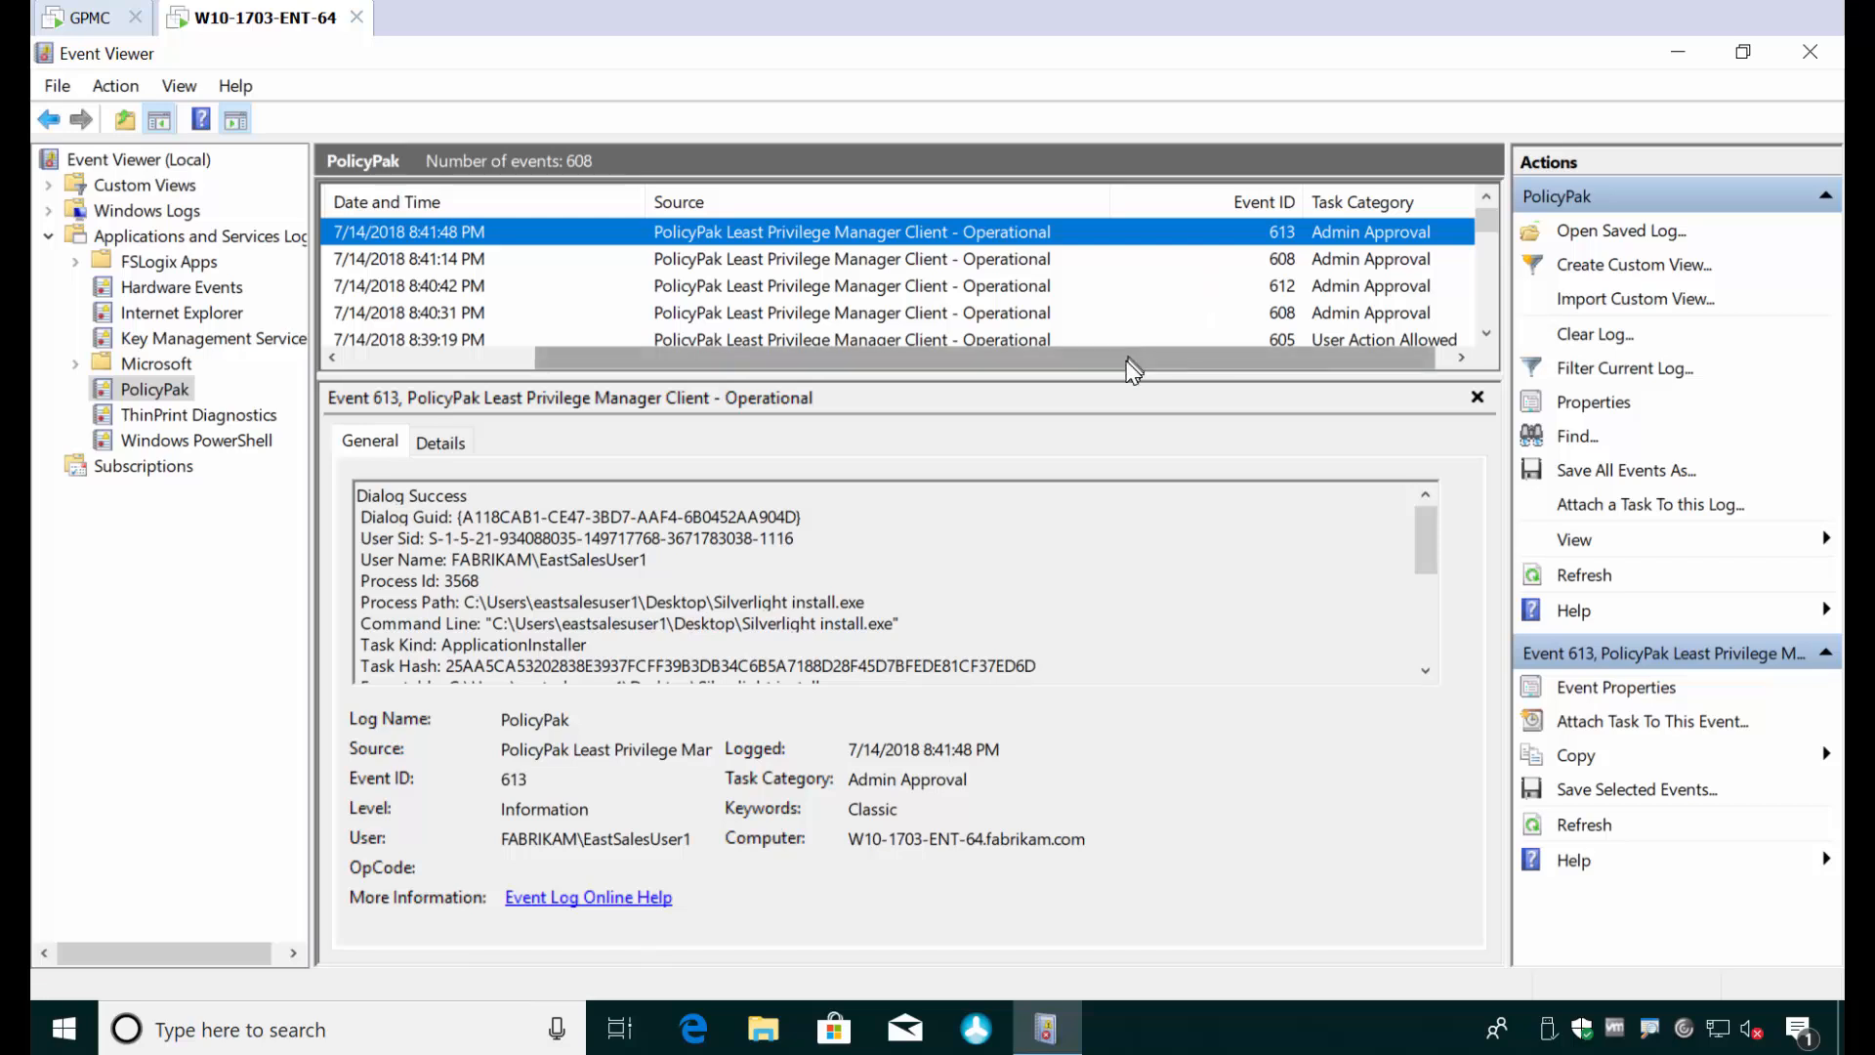
{"action": "left_click_drag", "start_coordinate": [1123, 361], "coordinate": [918, 361]}
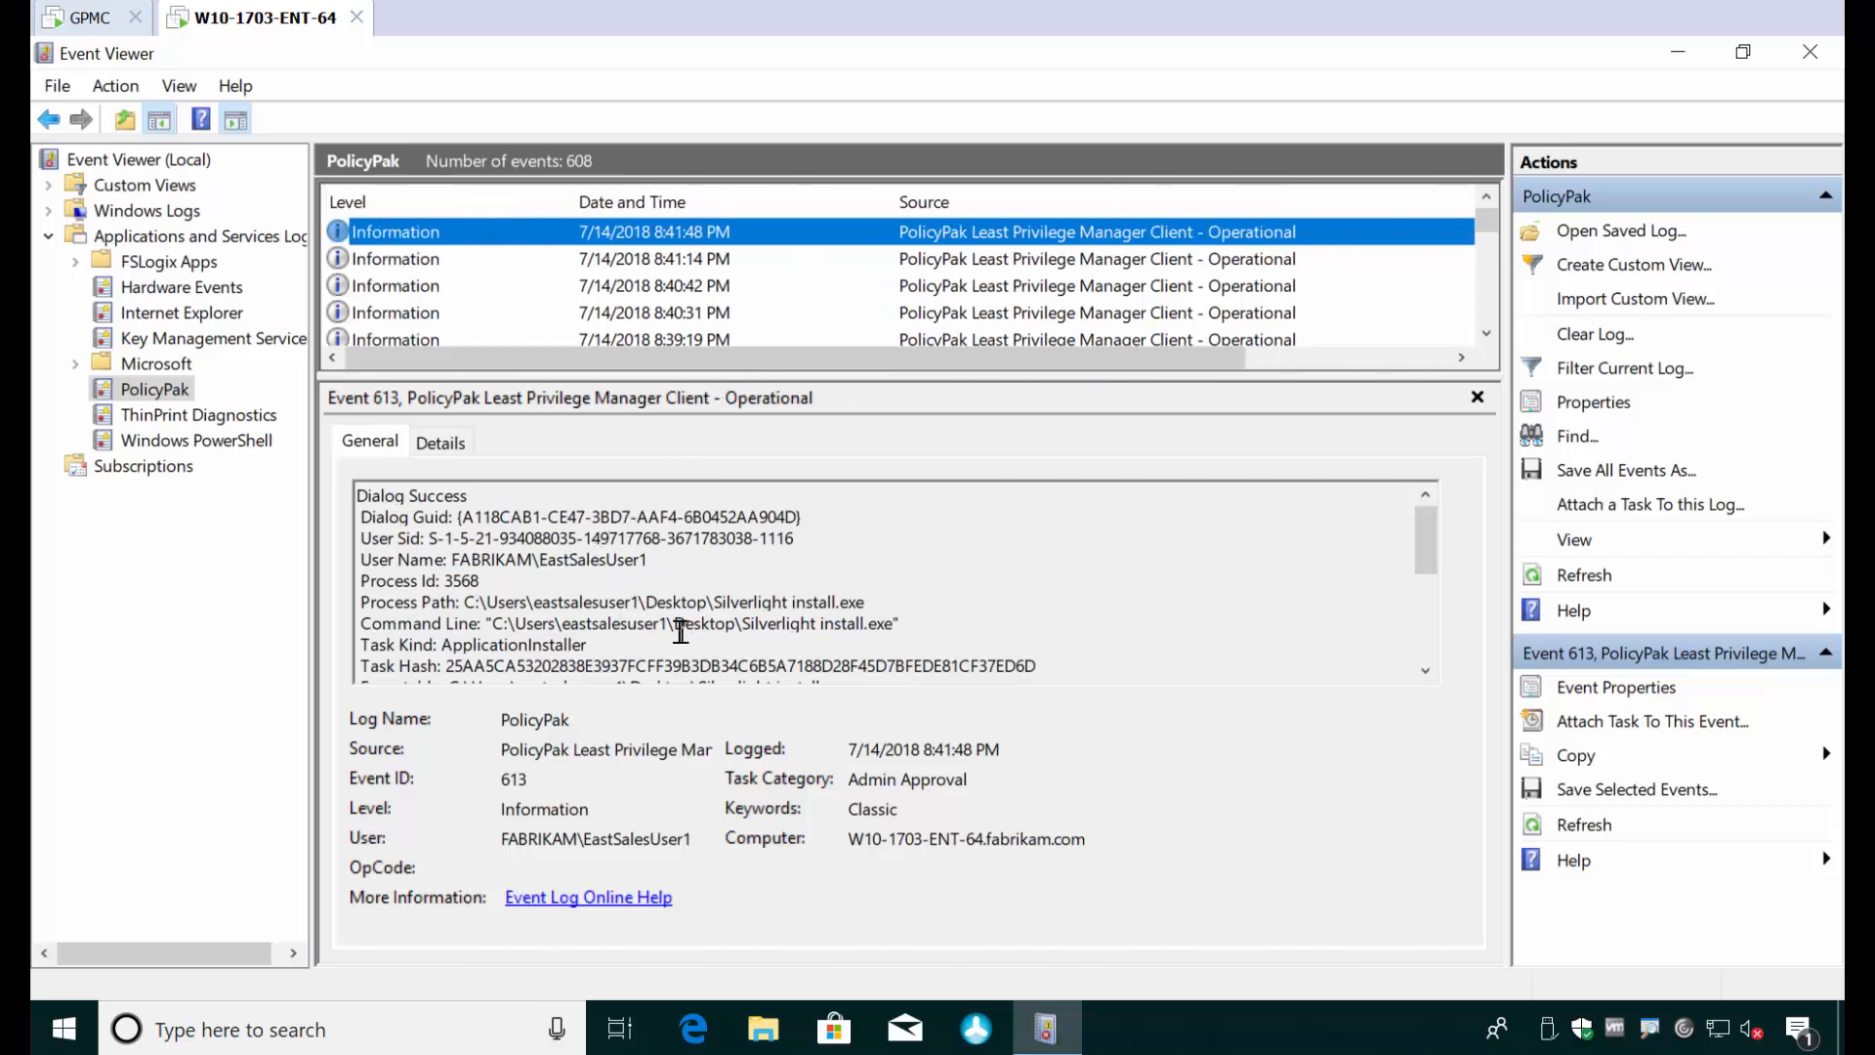
- Examine the Silverlight approval event's command line, task kind and signed status
{"action": "left_click_drag", "start_coordinate": [563, 623], "coordinate": [836, 617]}
{"action": "scroll", "coordinate": [830, 616], "scroll_direction": "down", "scroll_amount": 1}
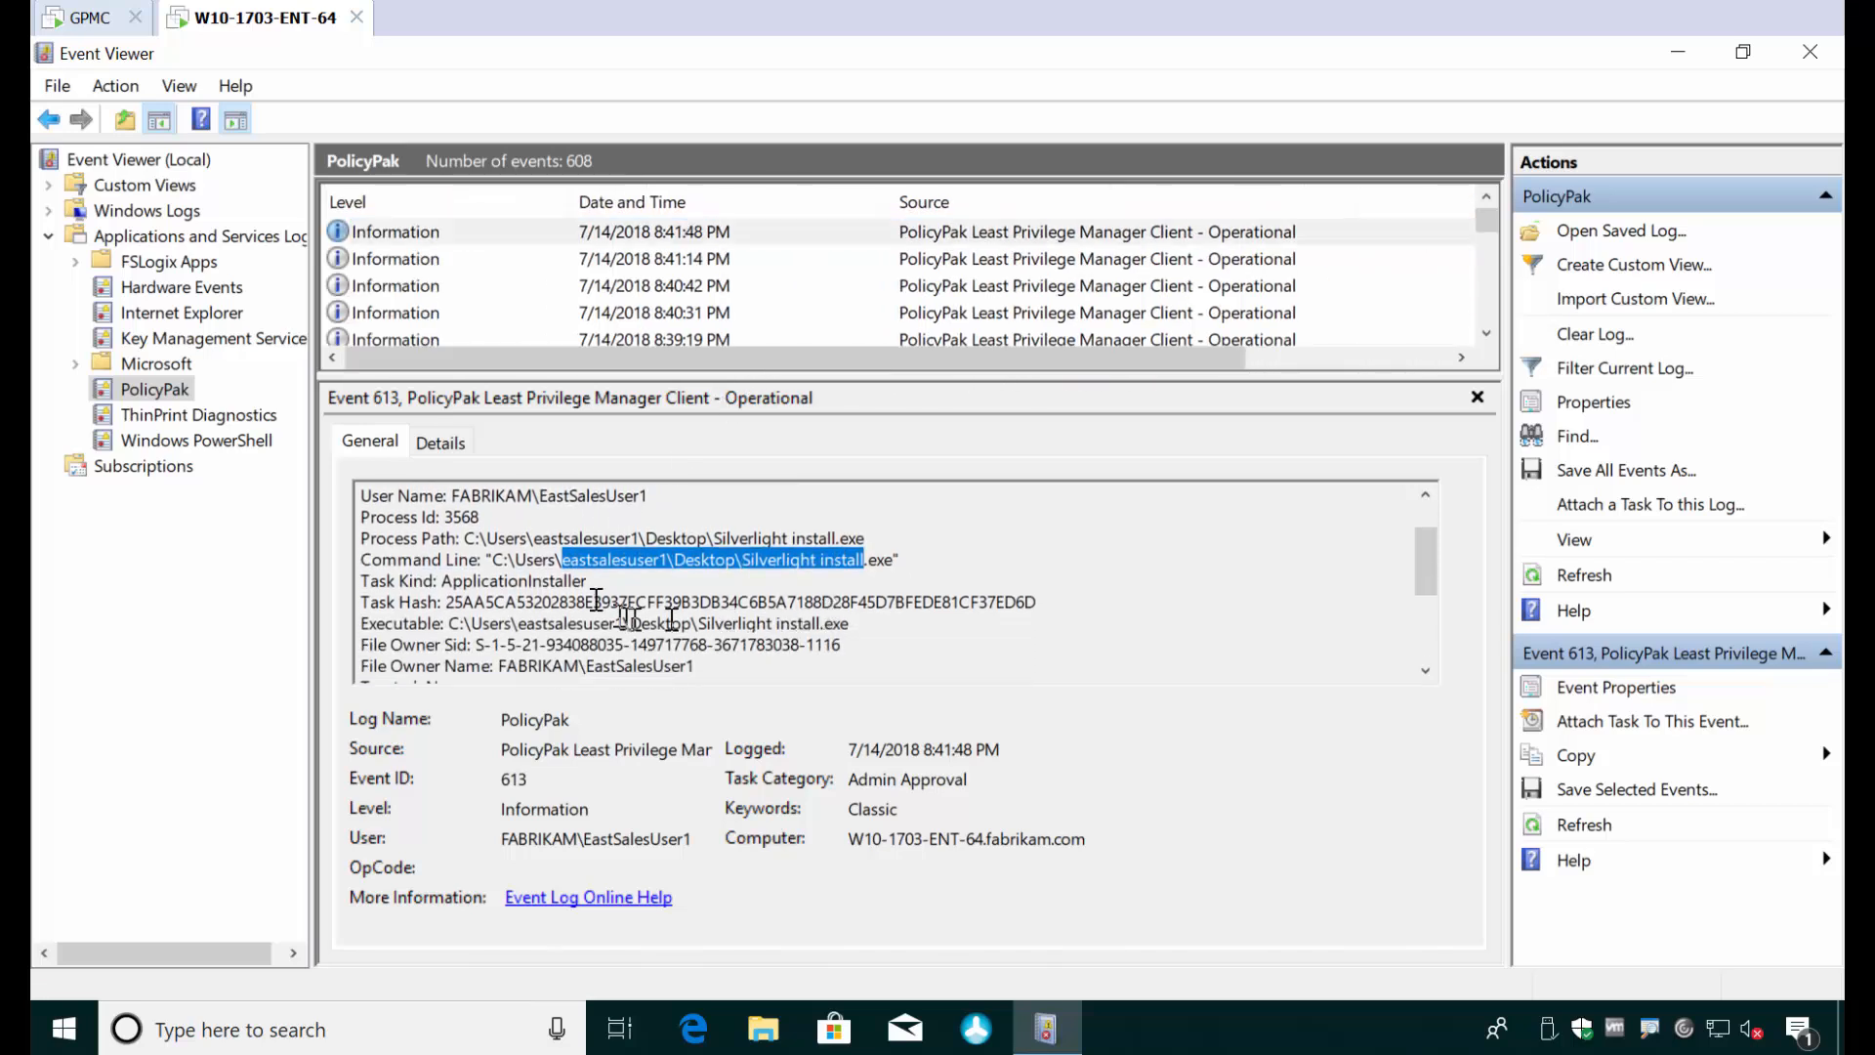
{"action": "double_click", "coordinate": [572, 577]}
{"action": "scroll", "coordinate": [572, 572], "scroll_direction": "down", "scroll_amount": 1}
{"action": "scroll", "coordinate": [572, 571], "scroll_direction": "down", "scroll_amount": 2}
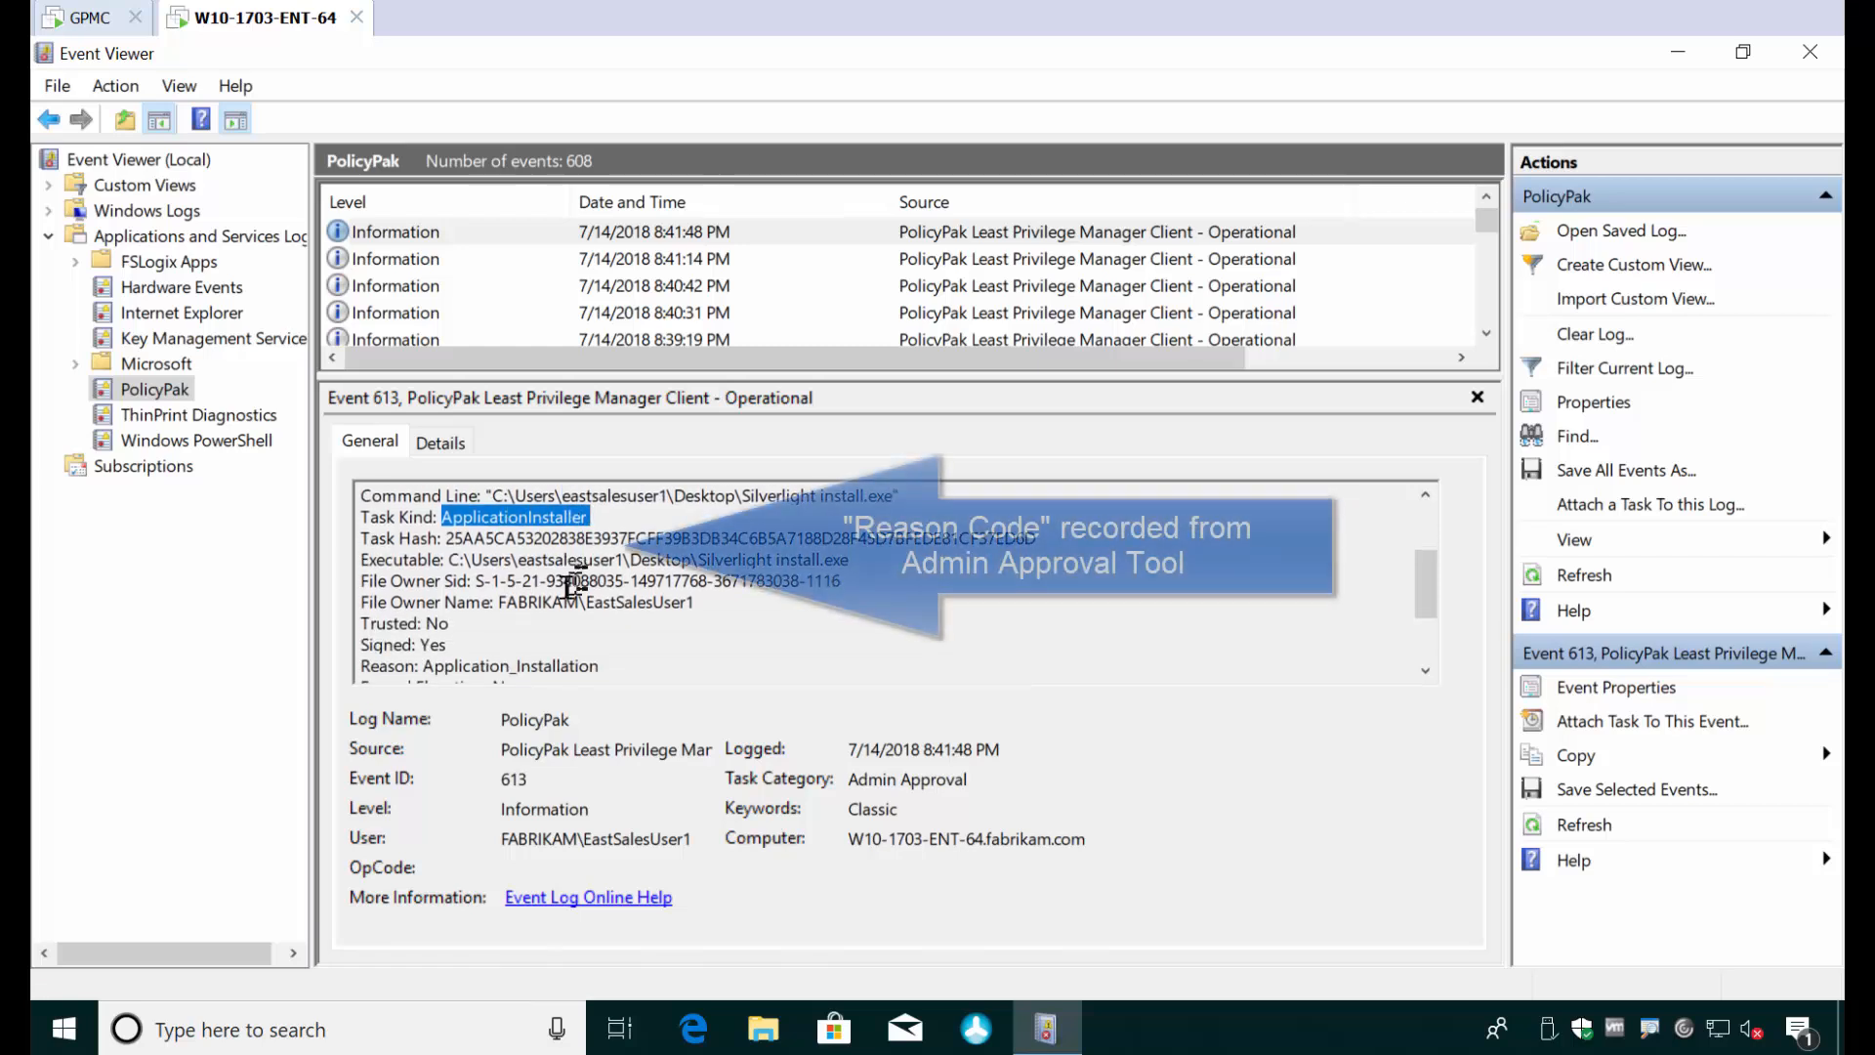
{"action": "double_click", "coordinate": [433, 582]}
- Examine the approval event's reason, code uses, expiration and child process setting
{"action": "scroll", "coordinate": [433, 582], "scroll_direction": "down", "scroll_amount": 1}
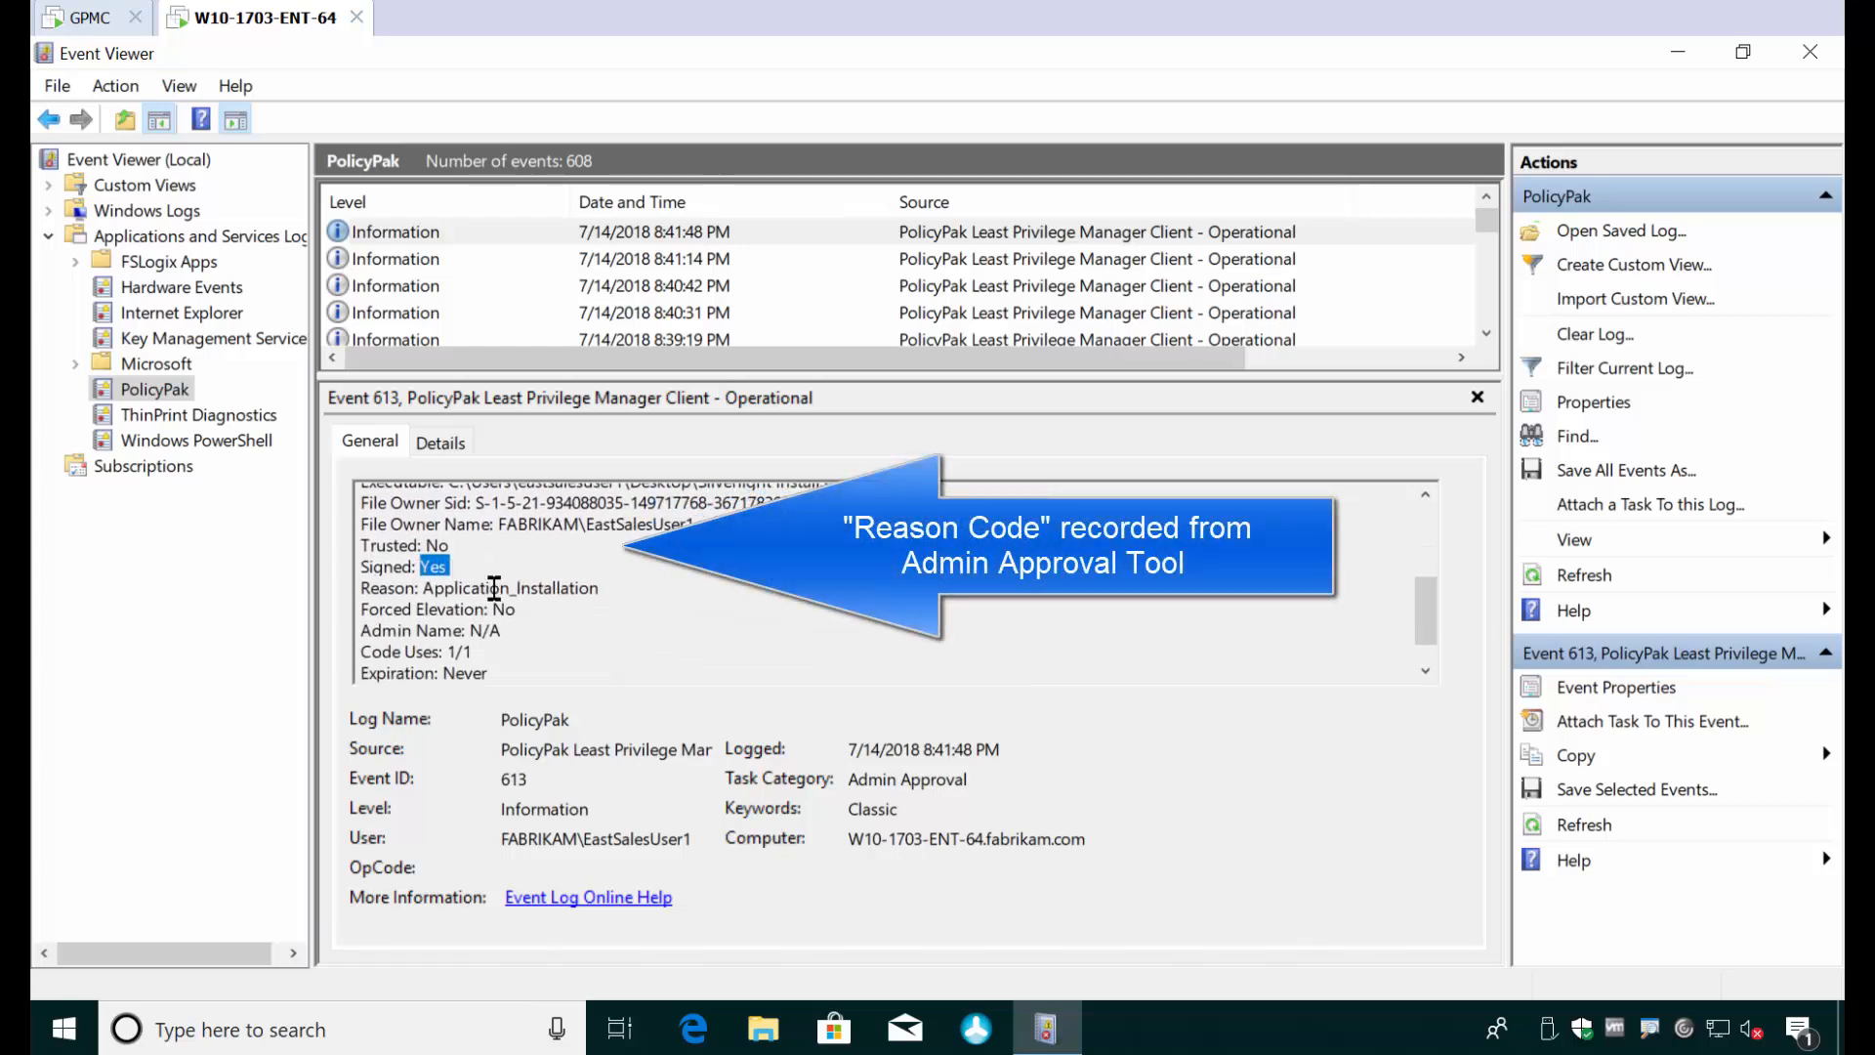
{"action": "double_click", "coordinate": [456, 611]}
{"action": "left_click", "coordinate": [477, 613]}
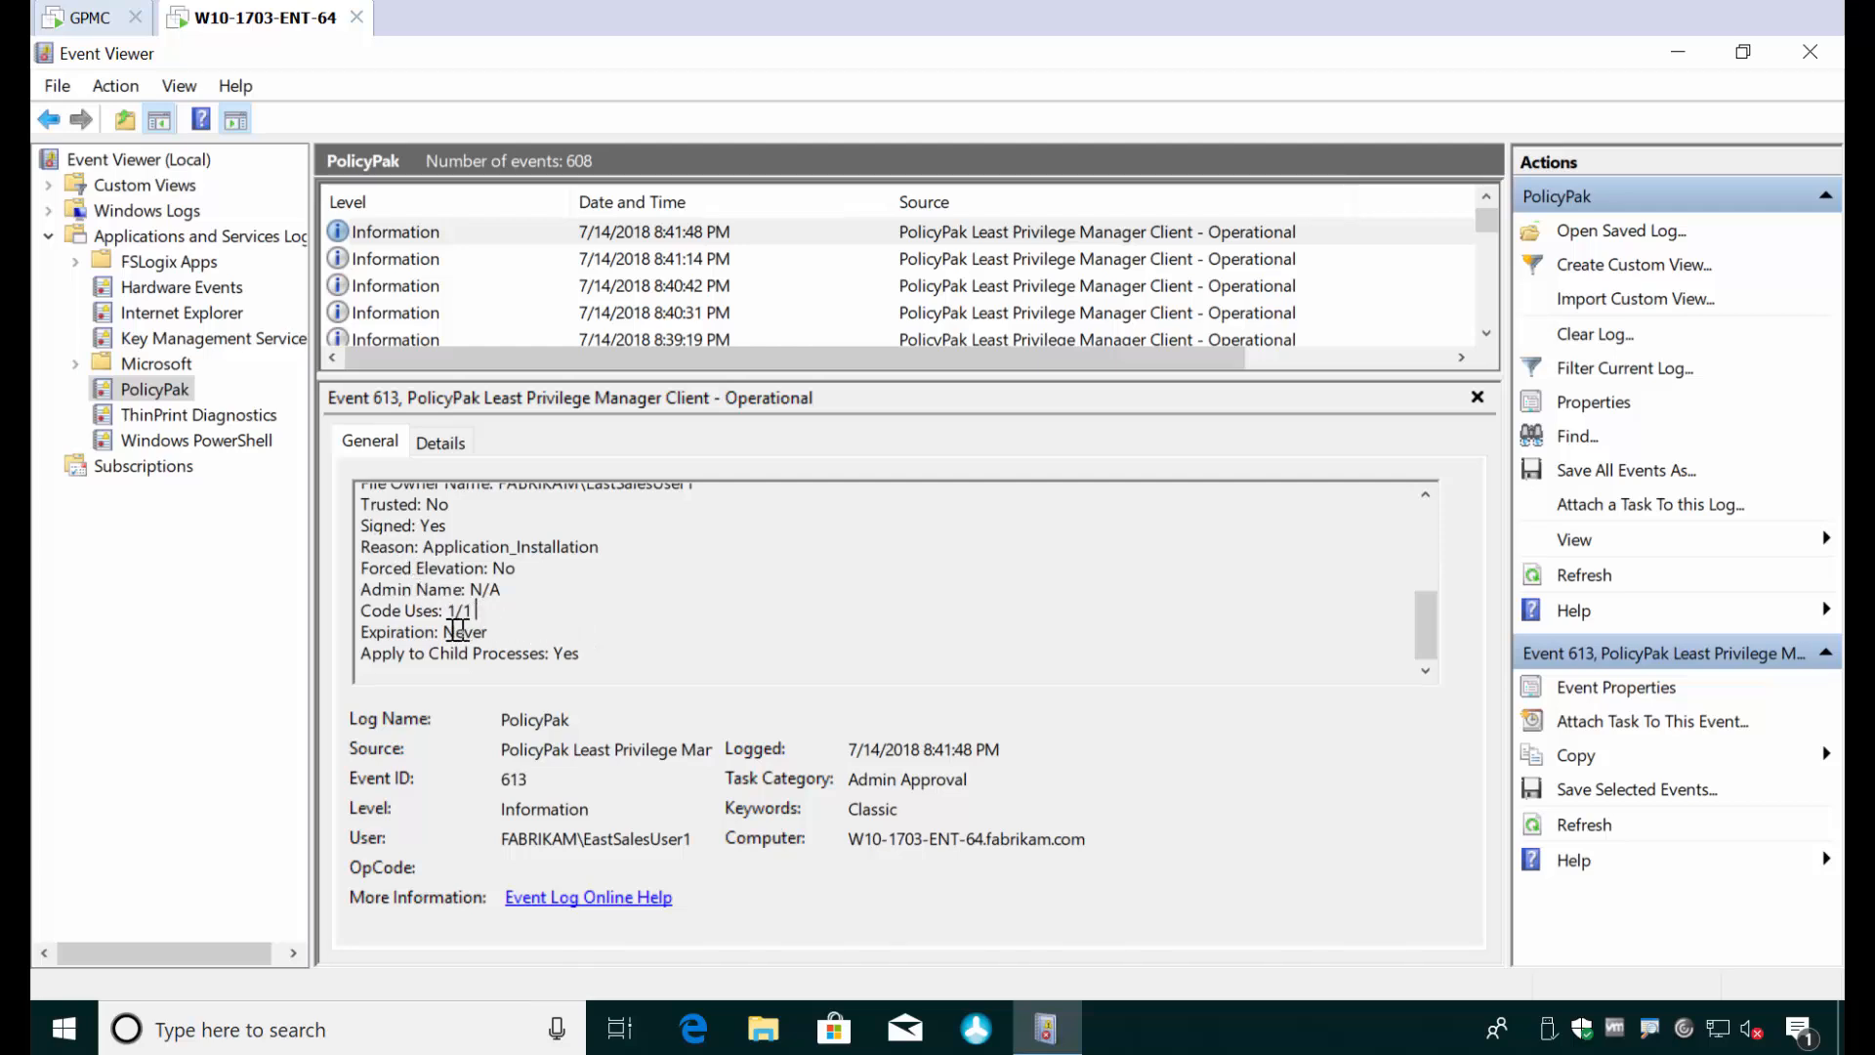
{"action": "left_click_drag", "start_coordinate": [455, 611], "coordinate": [547, 658]}
{"action": "left_click", "coordinate": [547, 658]}
{"action": "left_click", "coordinate": [596, 660]}
- Minimize Event Viewer, switch to the GPMC machine and close the Admin Approval Tool
{"action": "left_click", "coordinate": [1675, 54]}
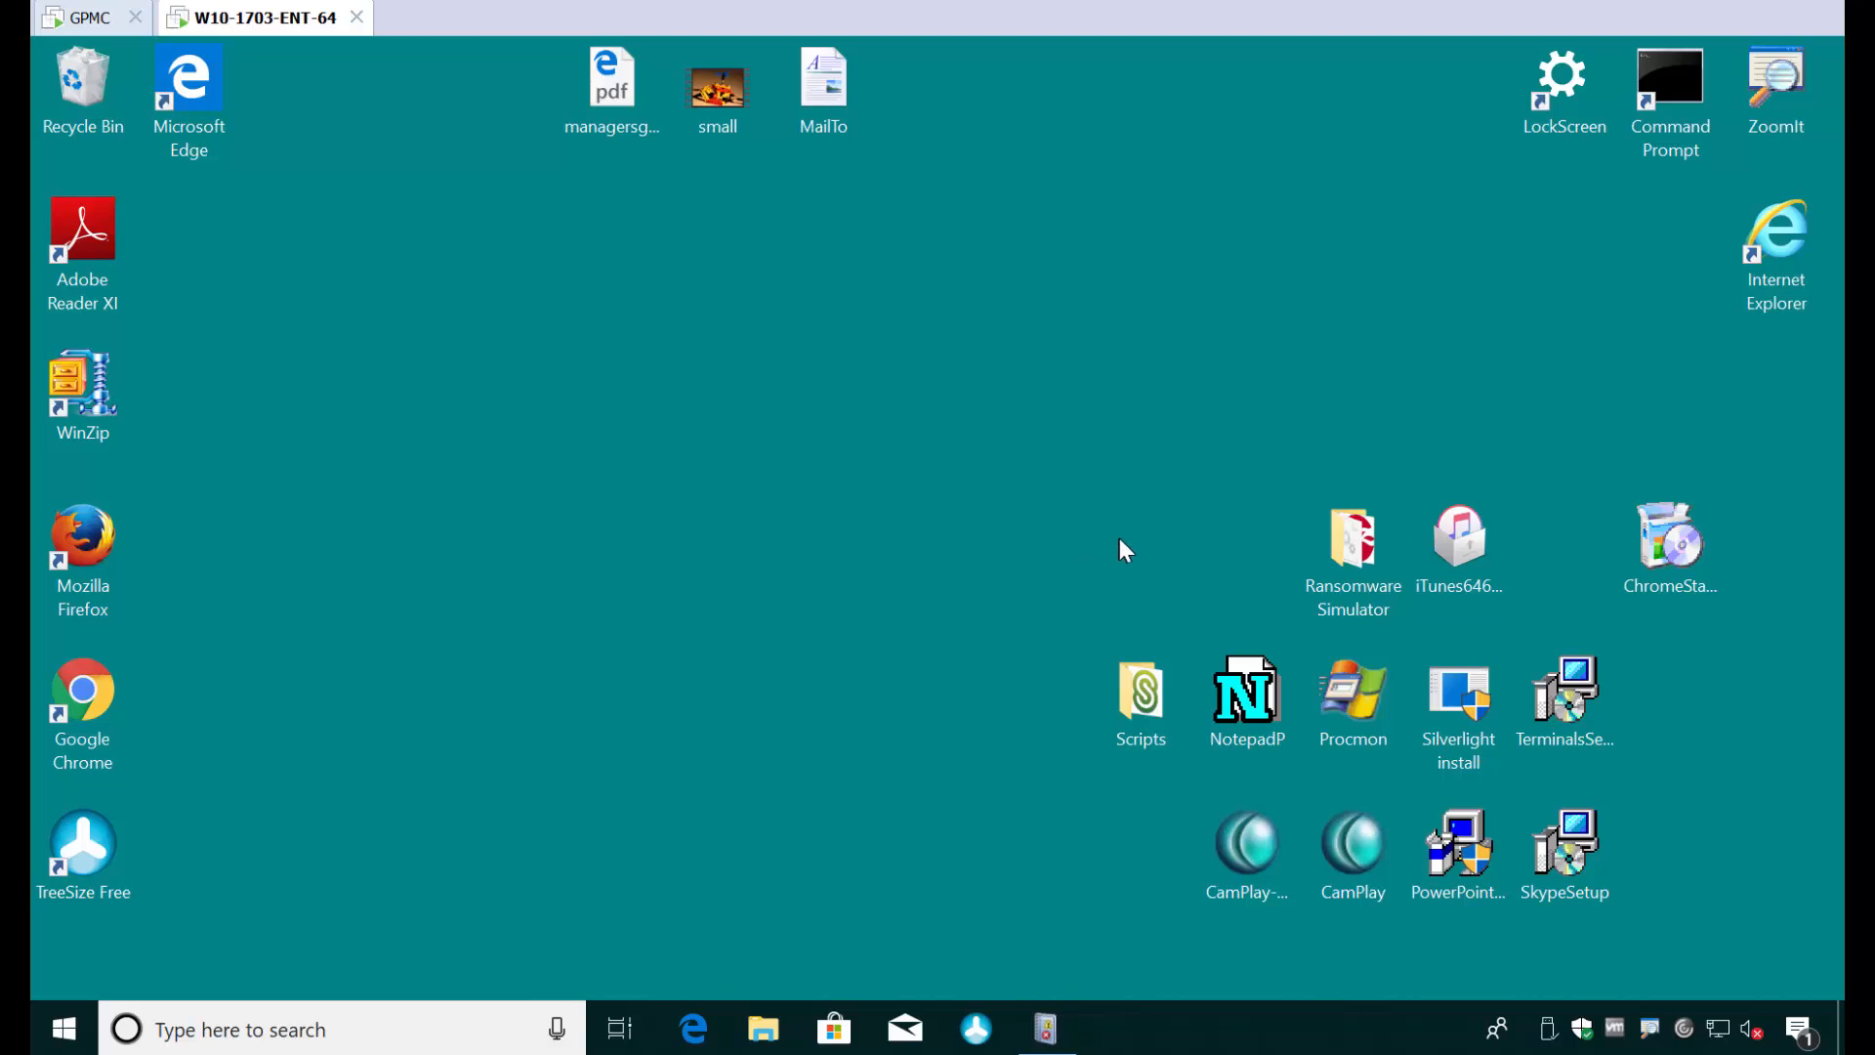
{"action": "left_click", "coordinate": [76, 18]}
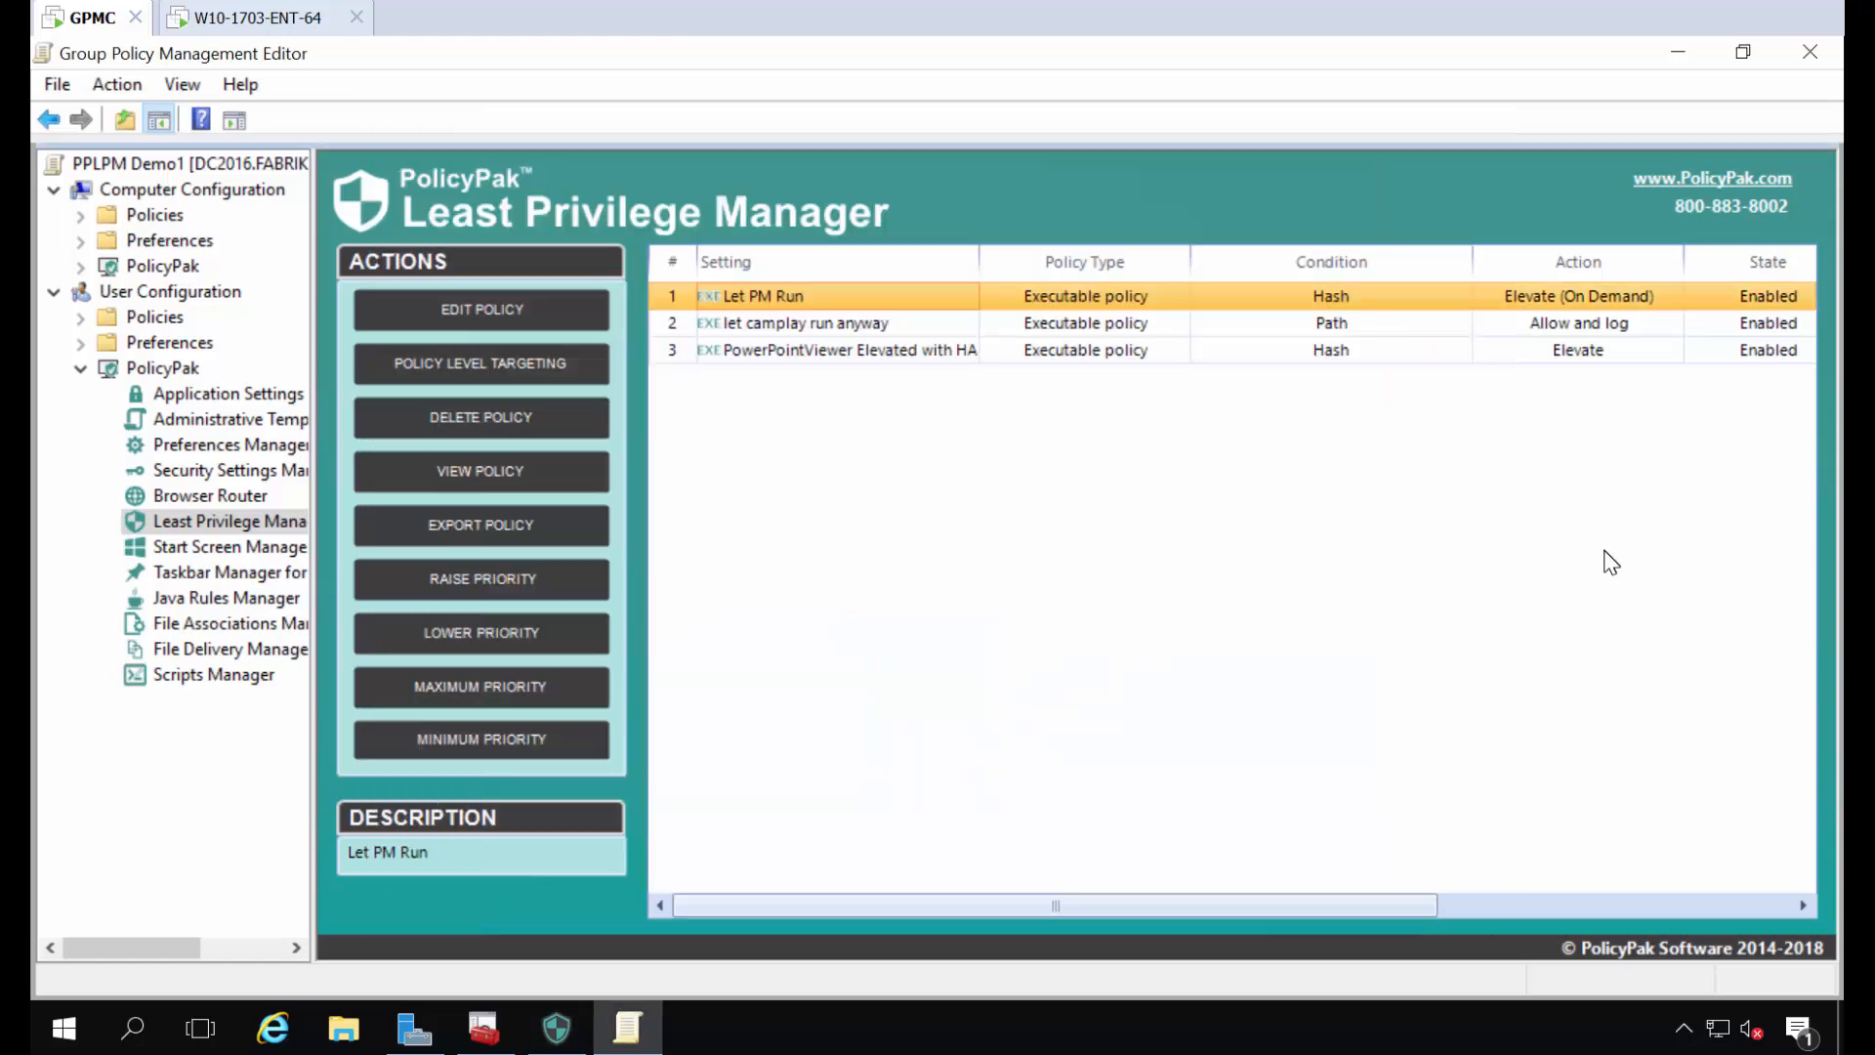
{"action": "key", "text": "alt+F4"}
- Open the Let PM Run policy, review its hash condition and action settings, and close it without saving
{"action": "double_click", "coordinate": [792, 293]}
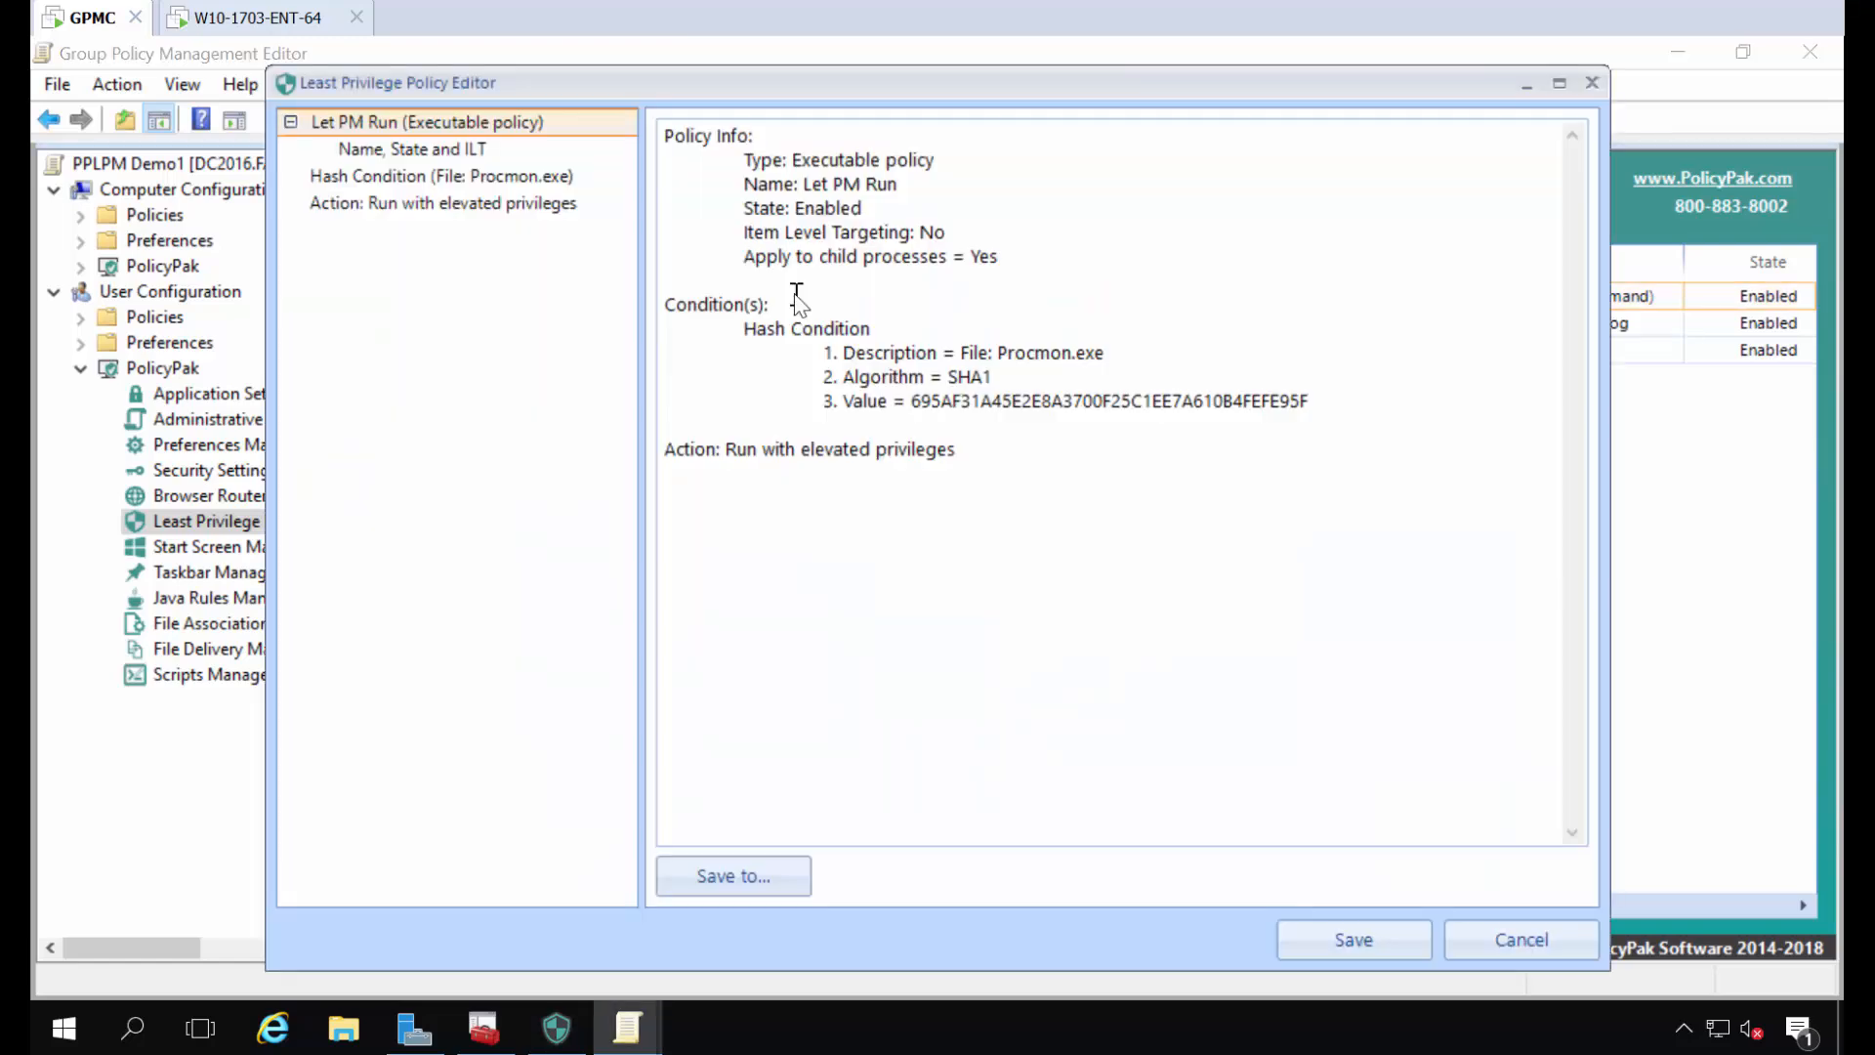
{"action": "left_click", "coordinate": [442, 182]}
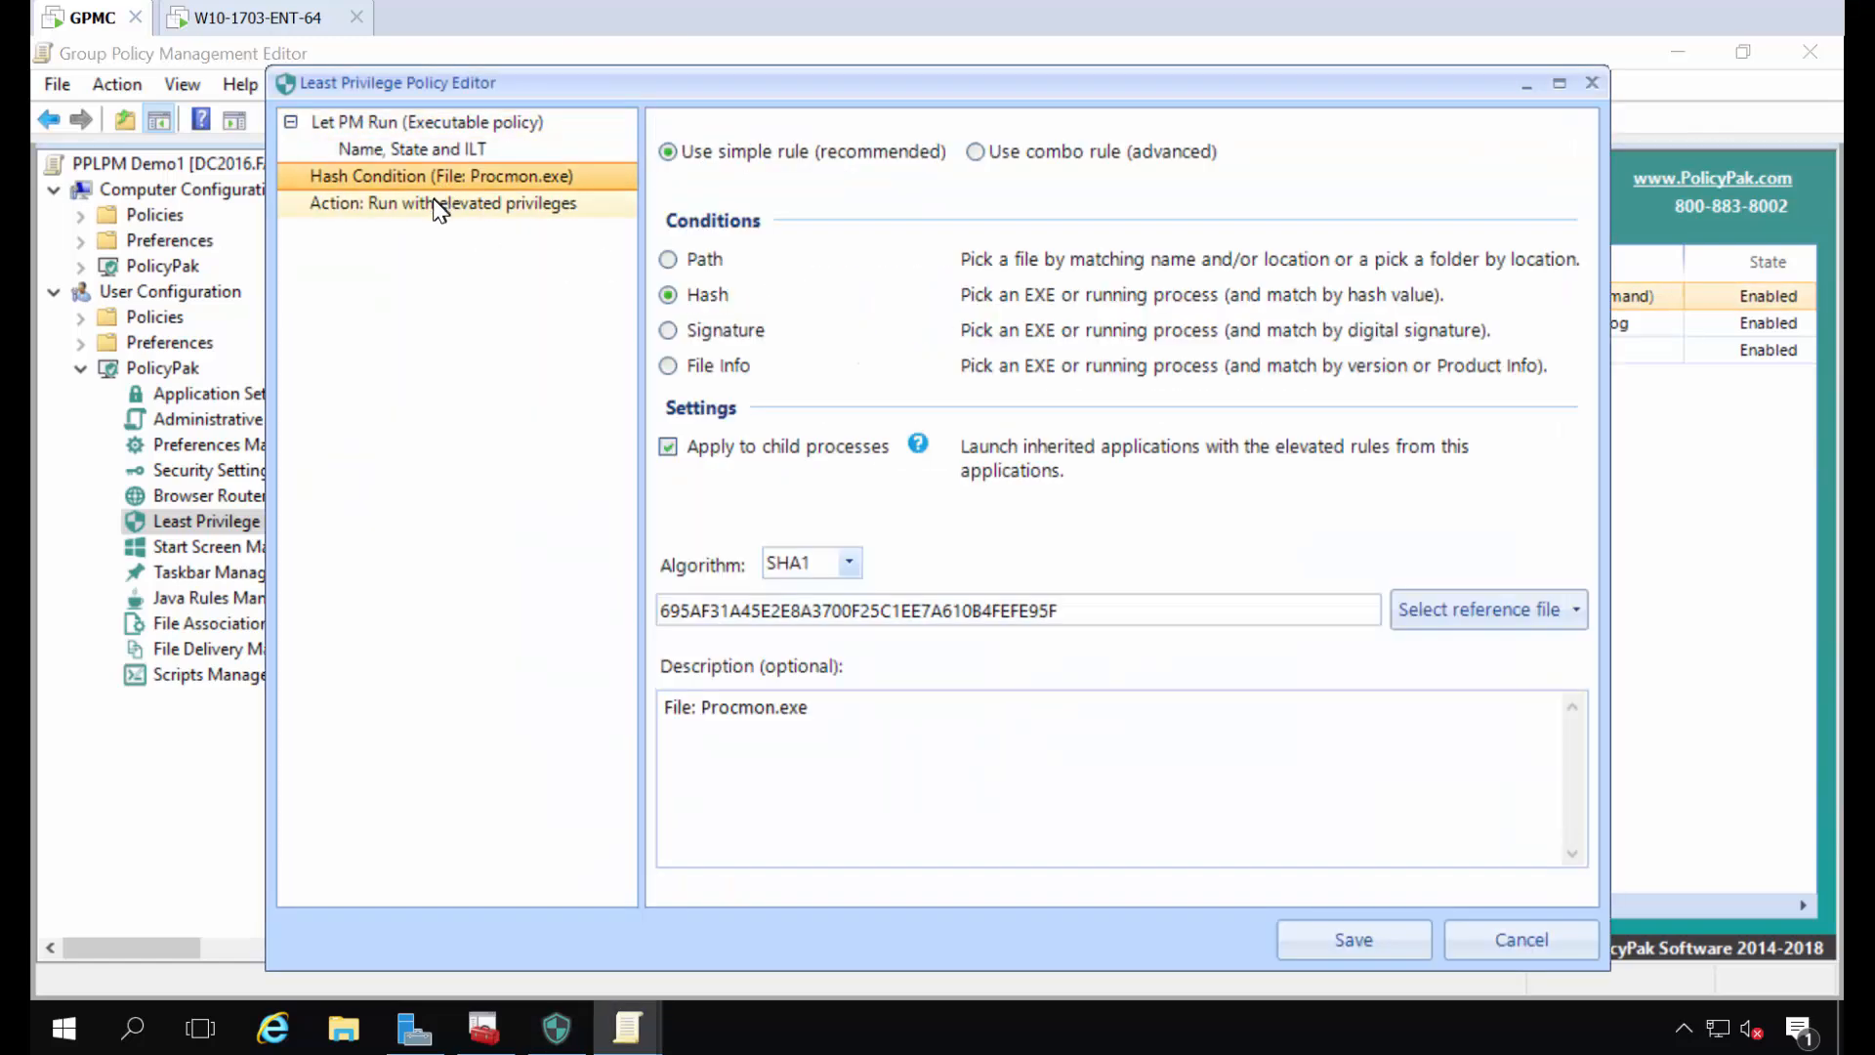
{"action": "left_click", "coordinate": [431, 201]}
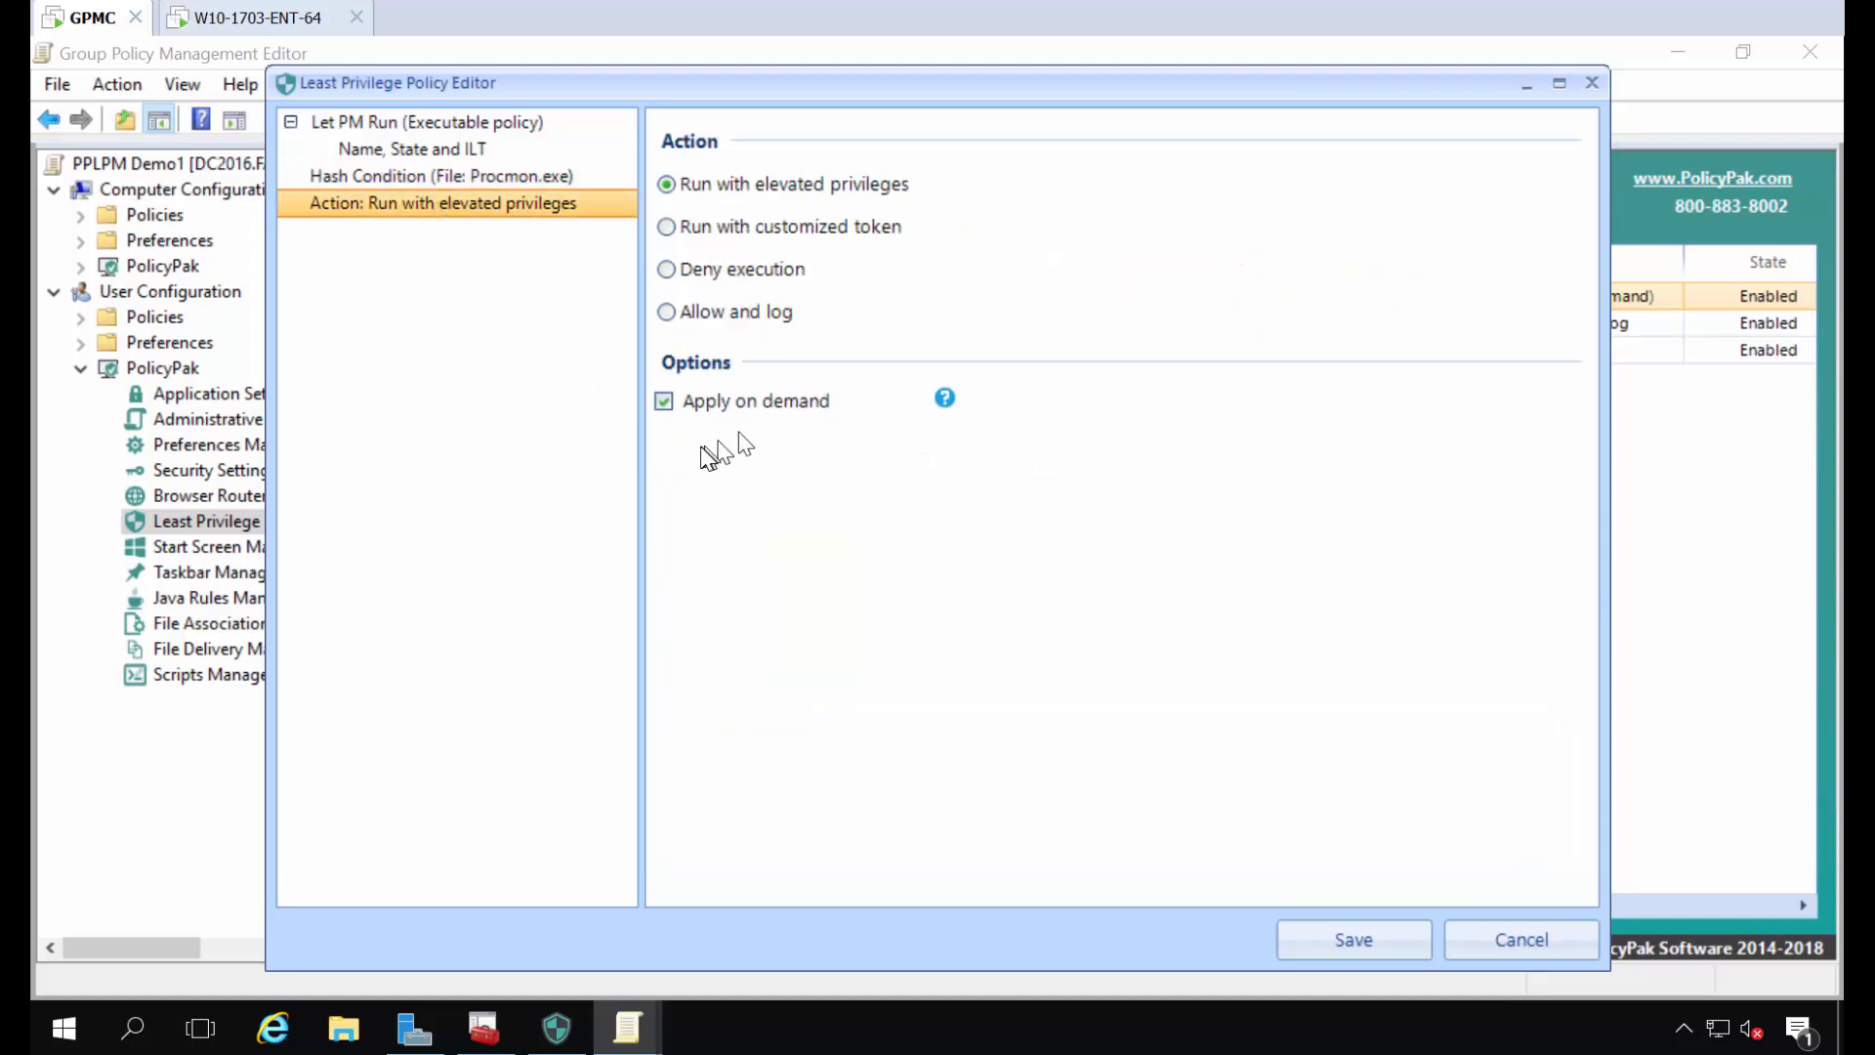
{"action": "key", "text": "Escape"}
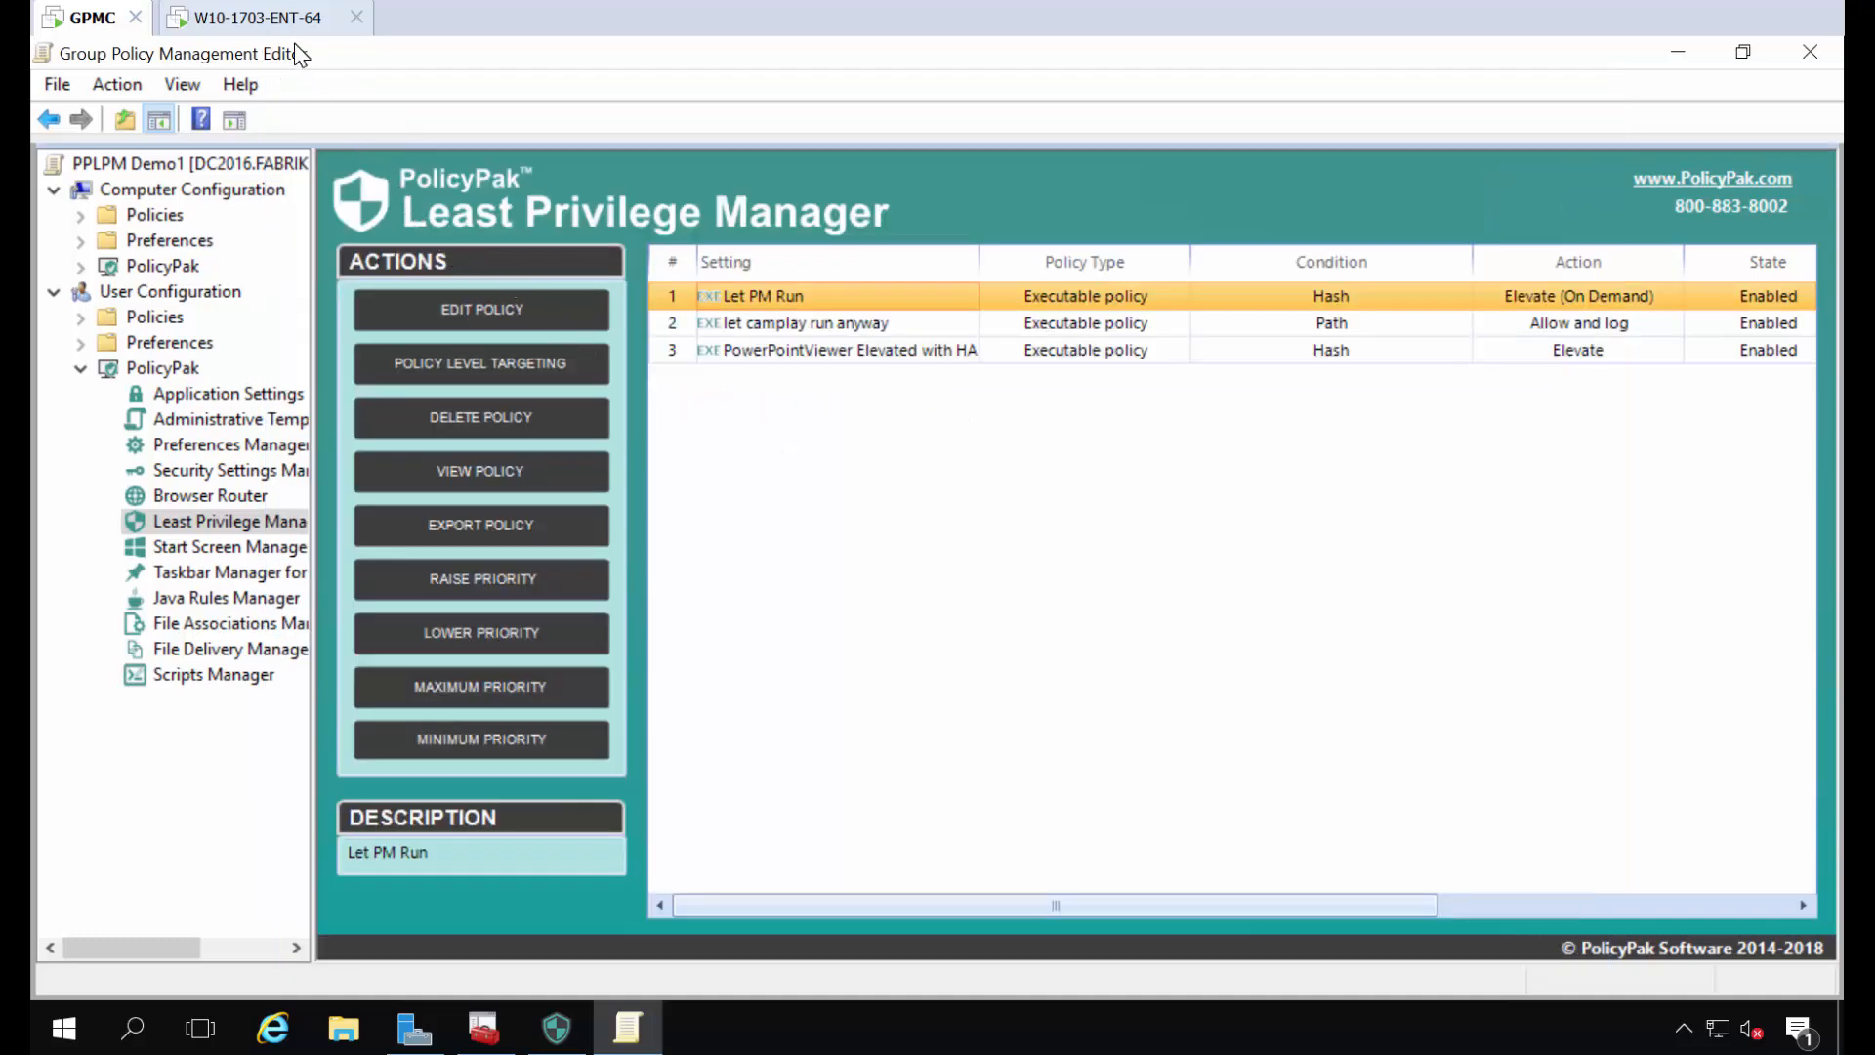
- Switch to the W10-1703-ENT-64 machine, run Procmon from the desktop with PolicyPak and close Process Monitor
{"action": "left_click", "coordinate": [268, 18]}
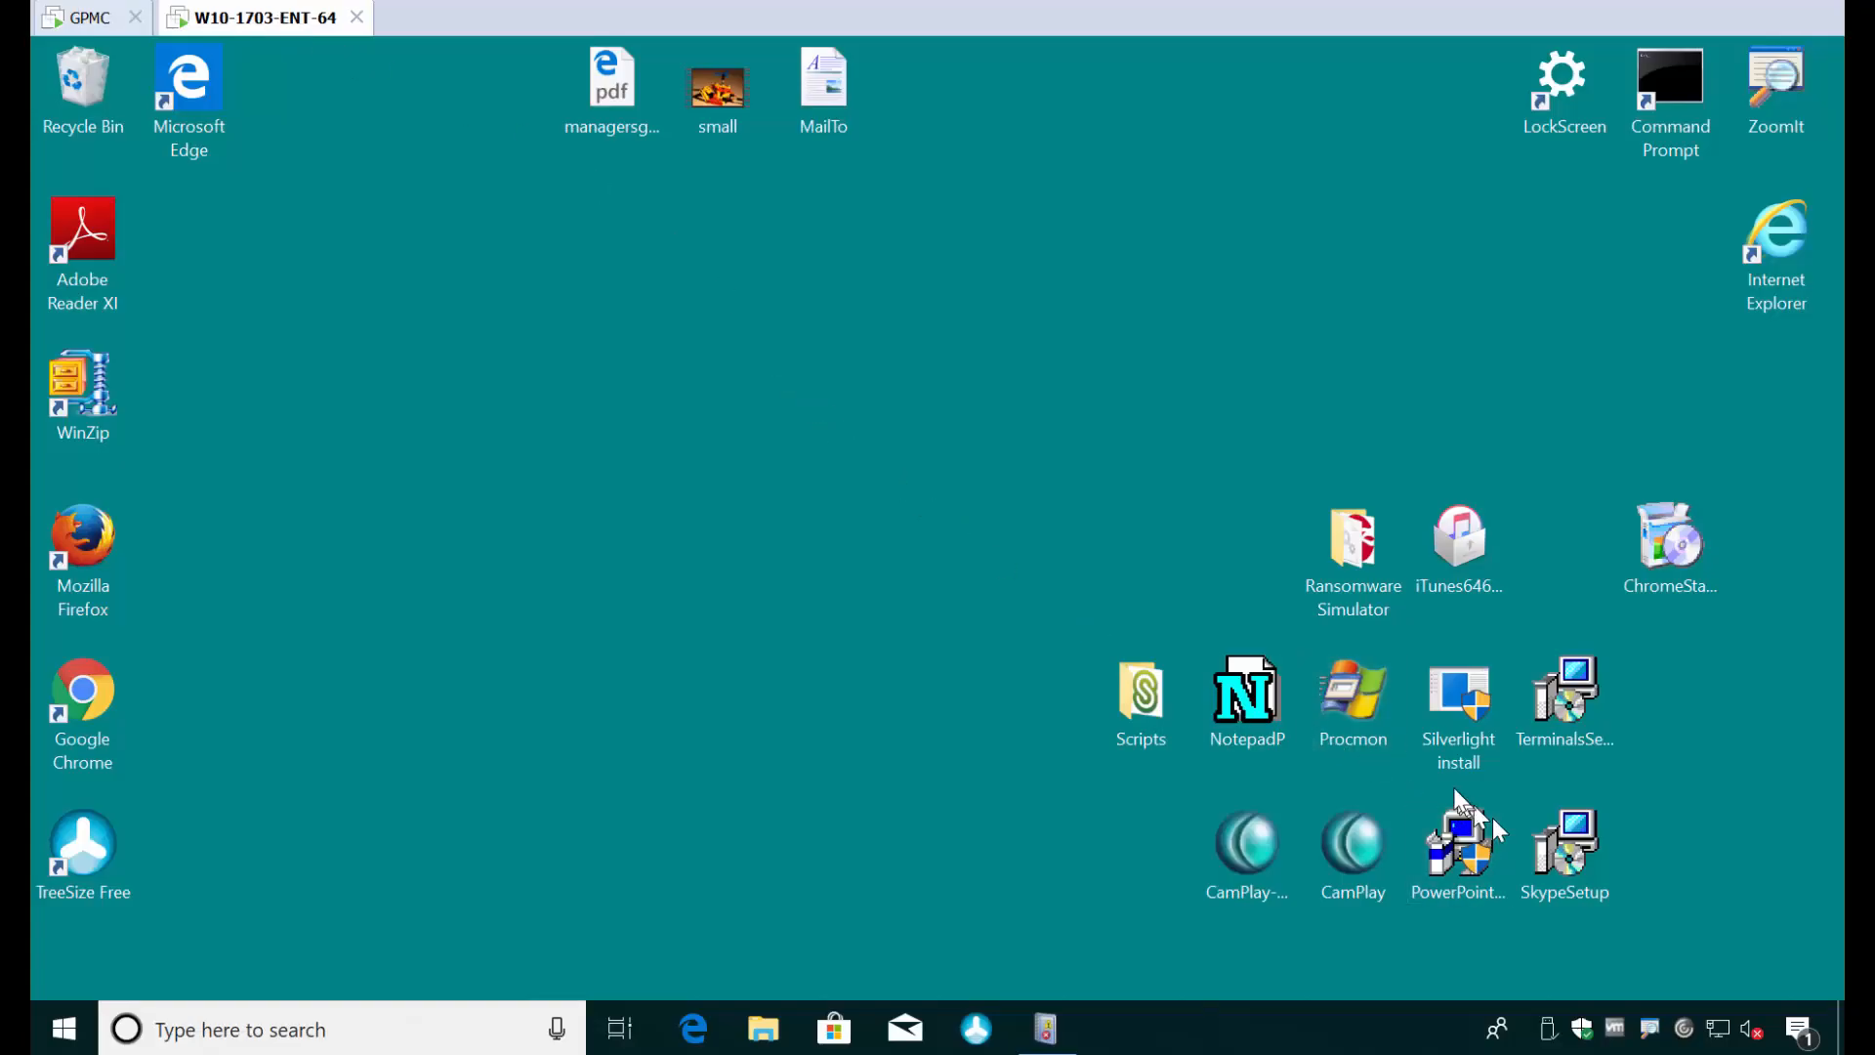
{"action": "mouse_move", "coordinate": [1341, 693]}
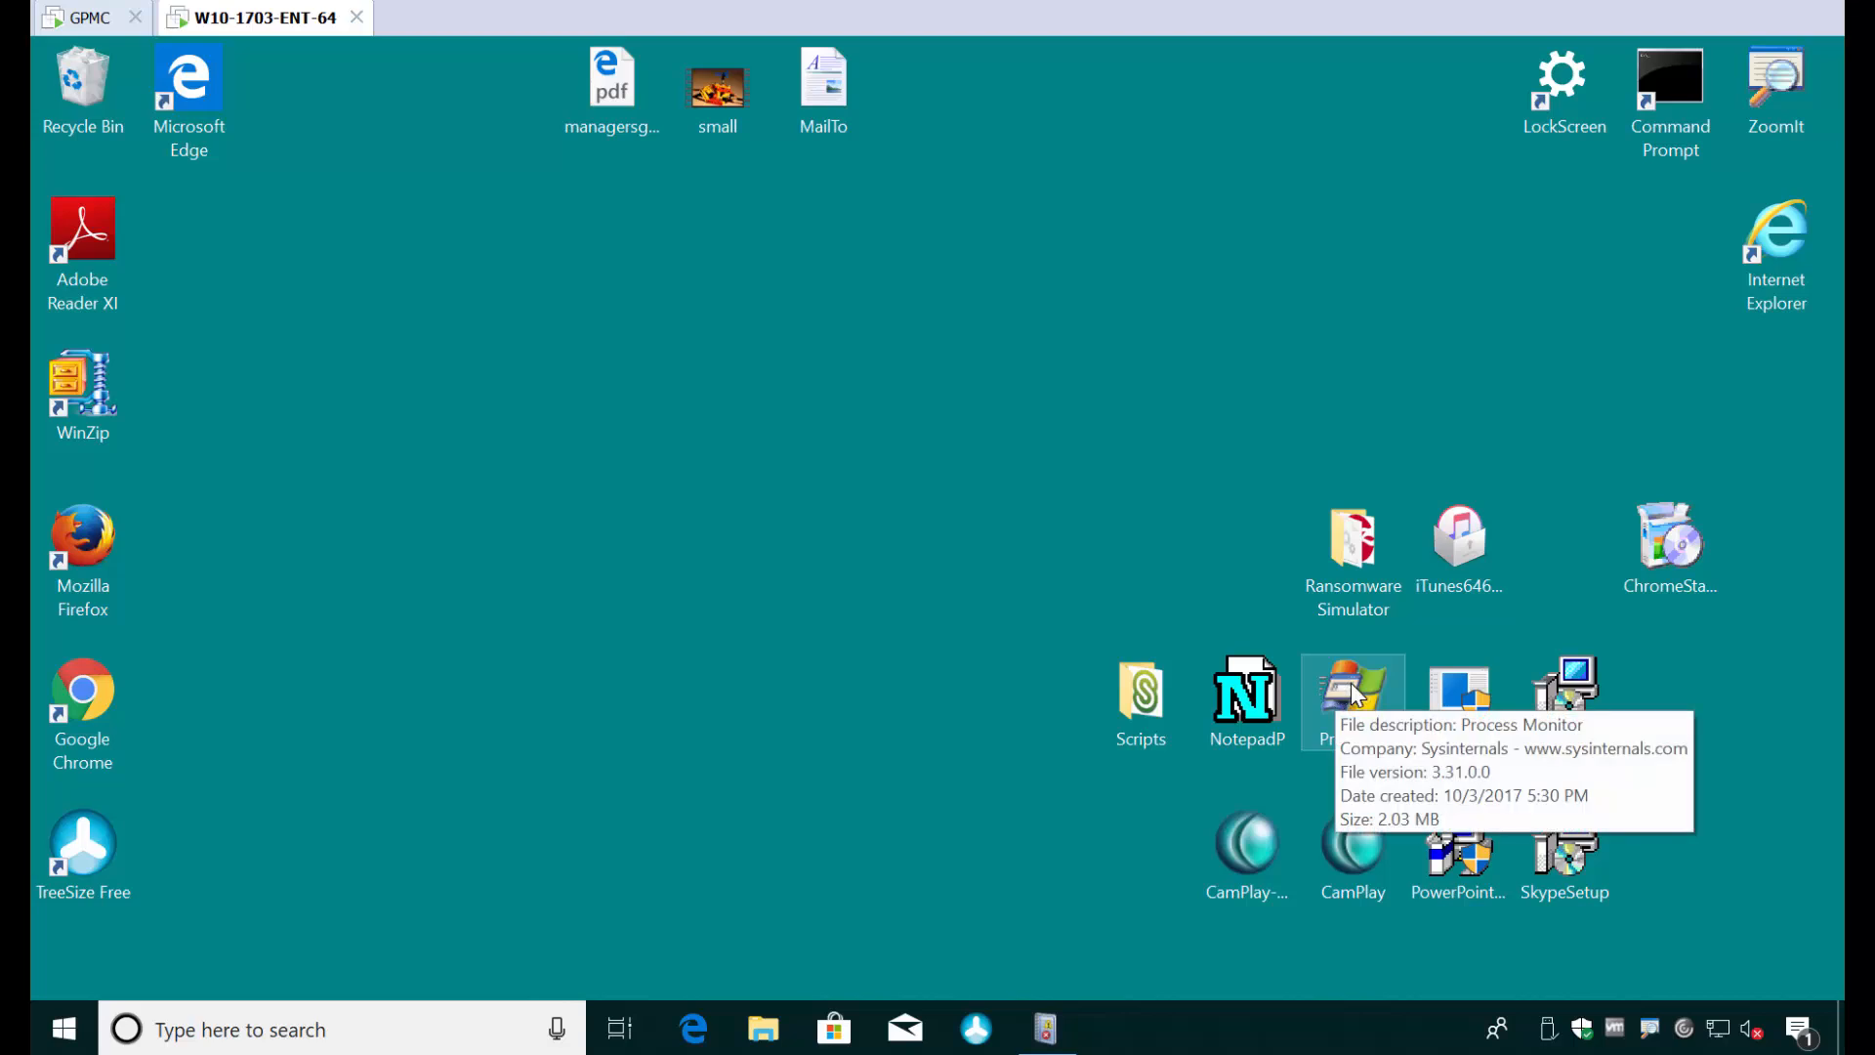
{"action": "right_click", "coordinate": [1351, 689]}
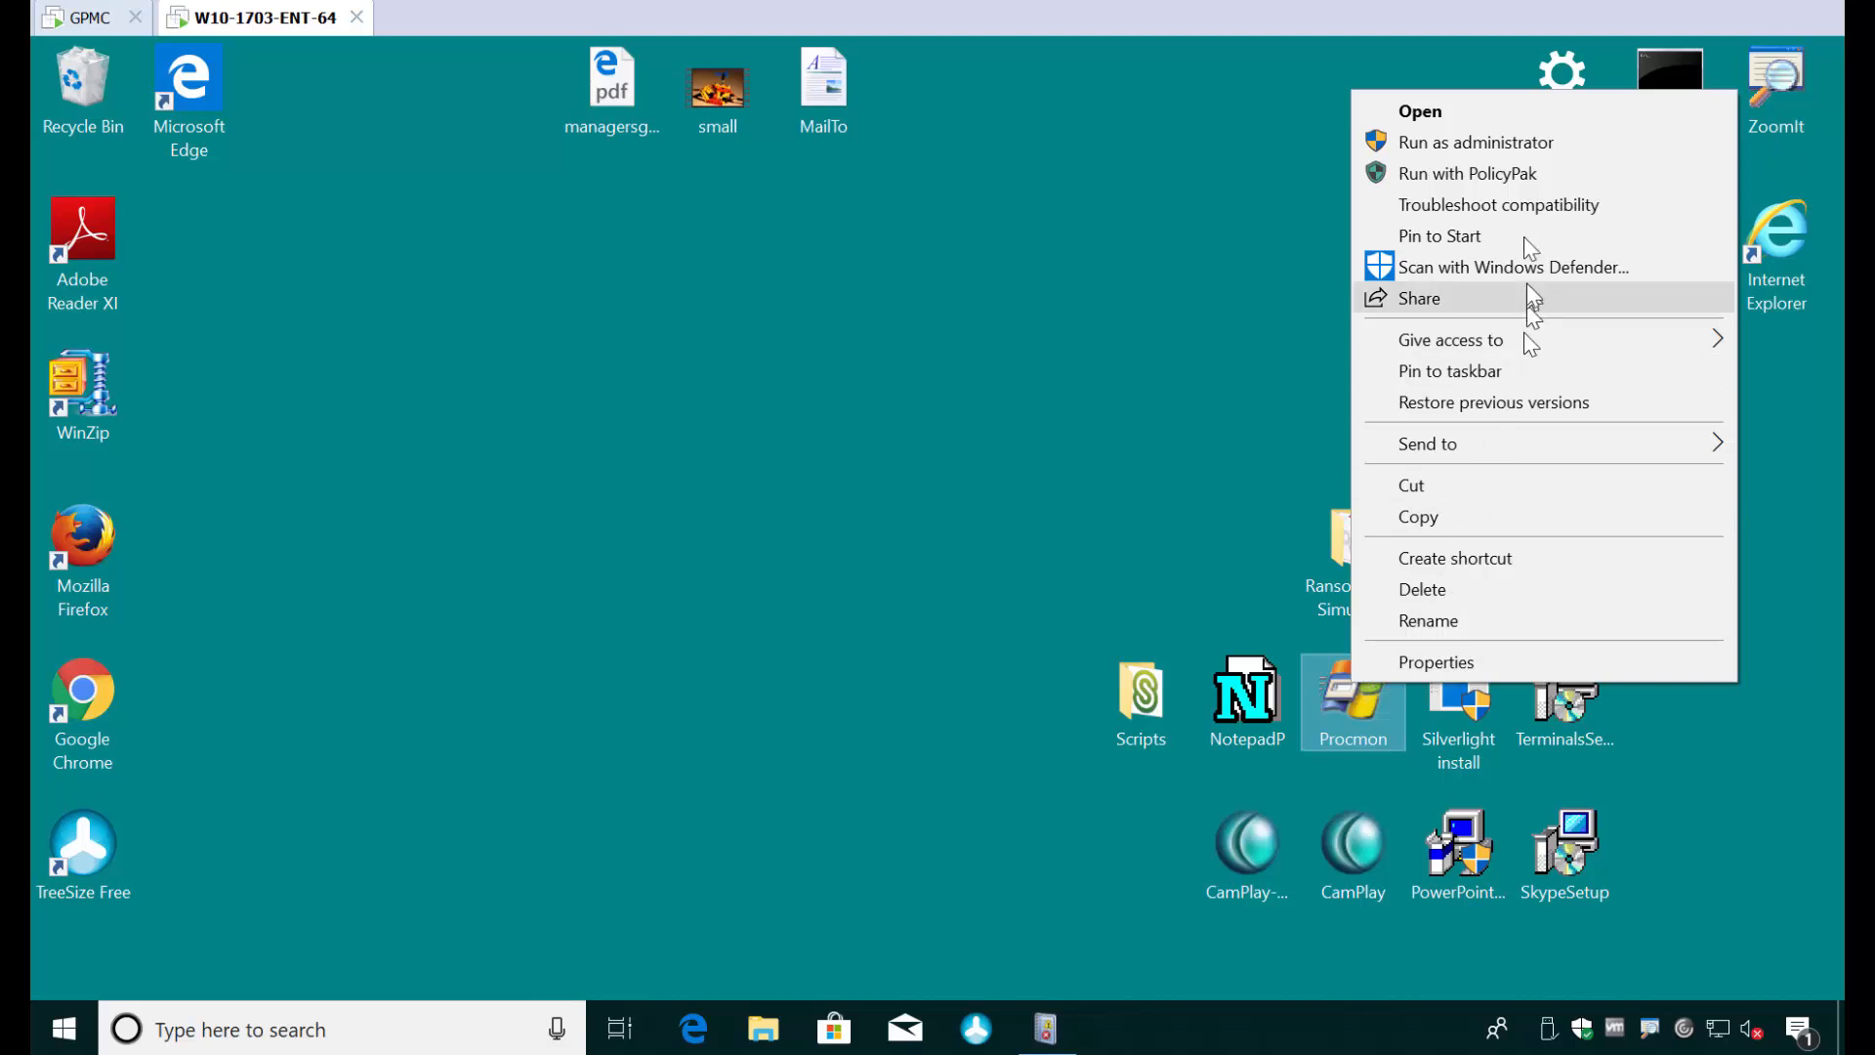
{"action": "left_click", "coordinate": [1516, 180]}
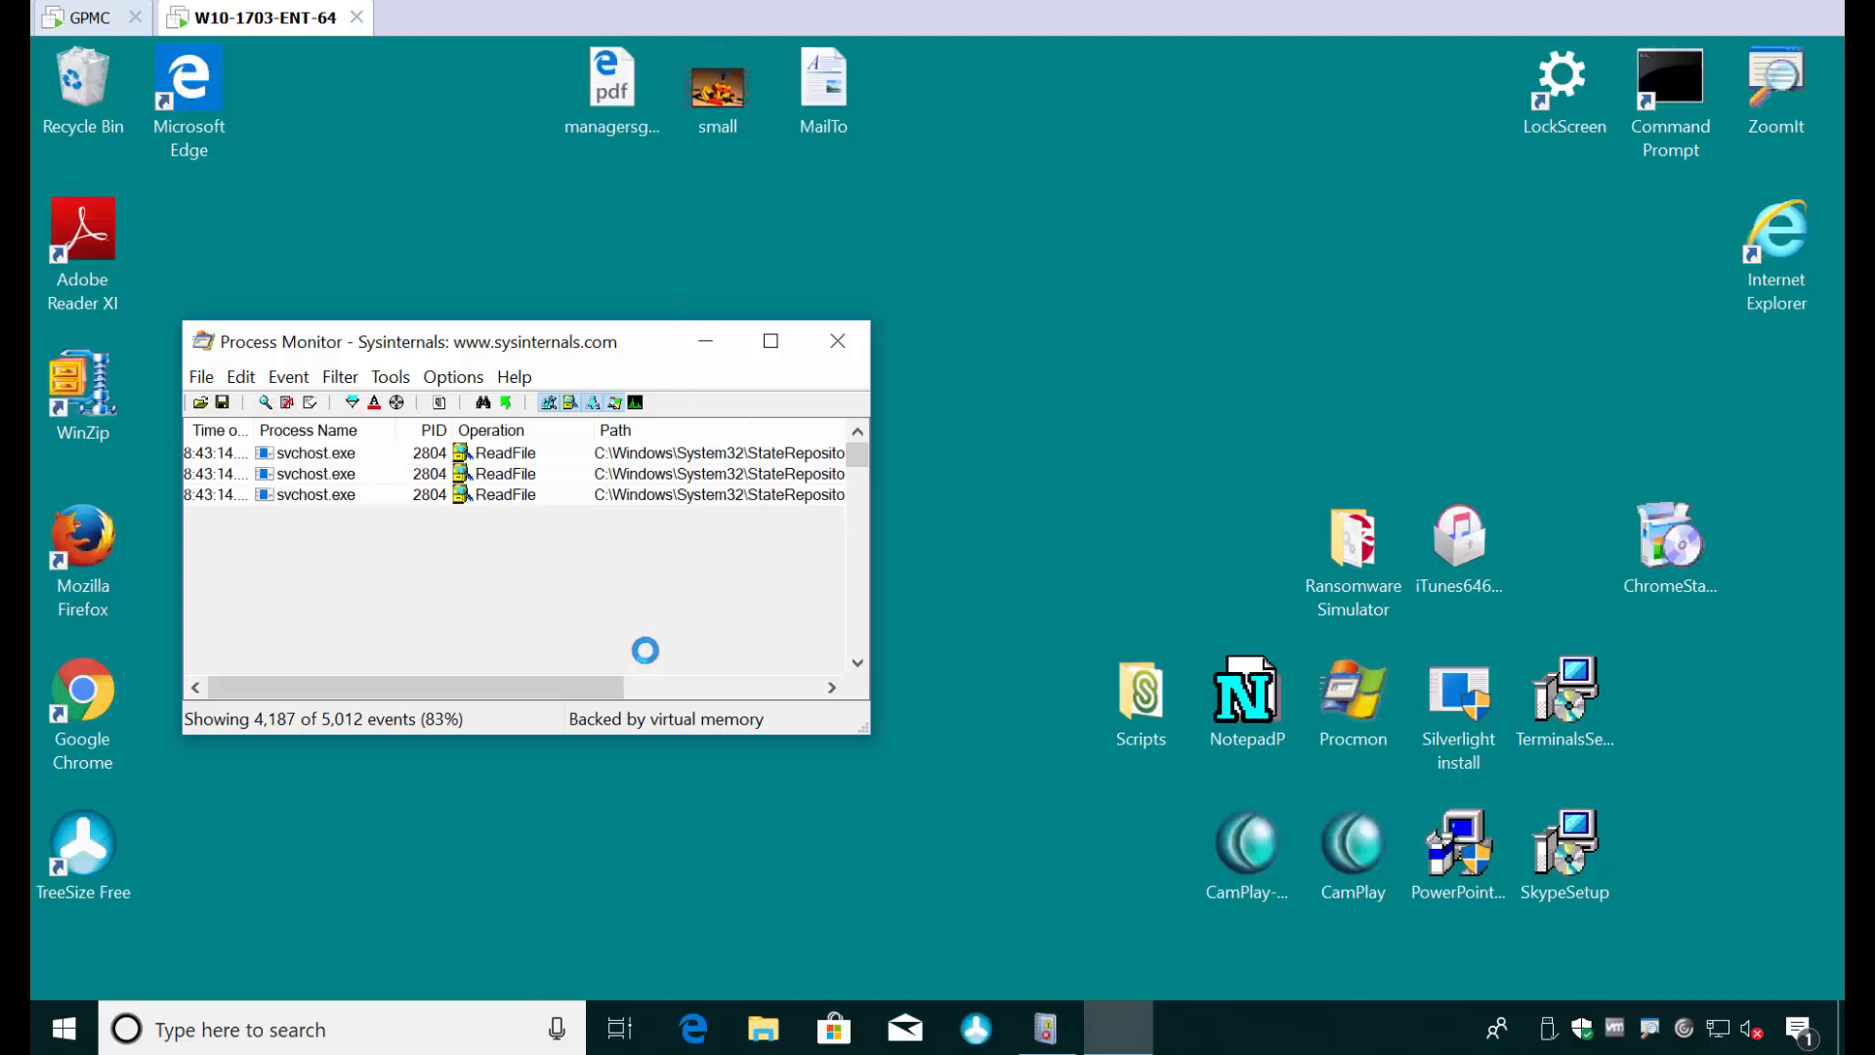
{"action": "left_click", "coordinate": [846, 344]}
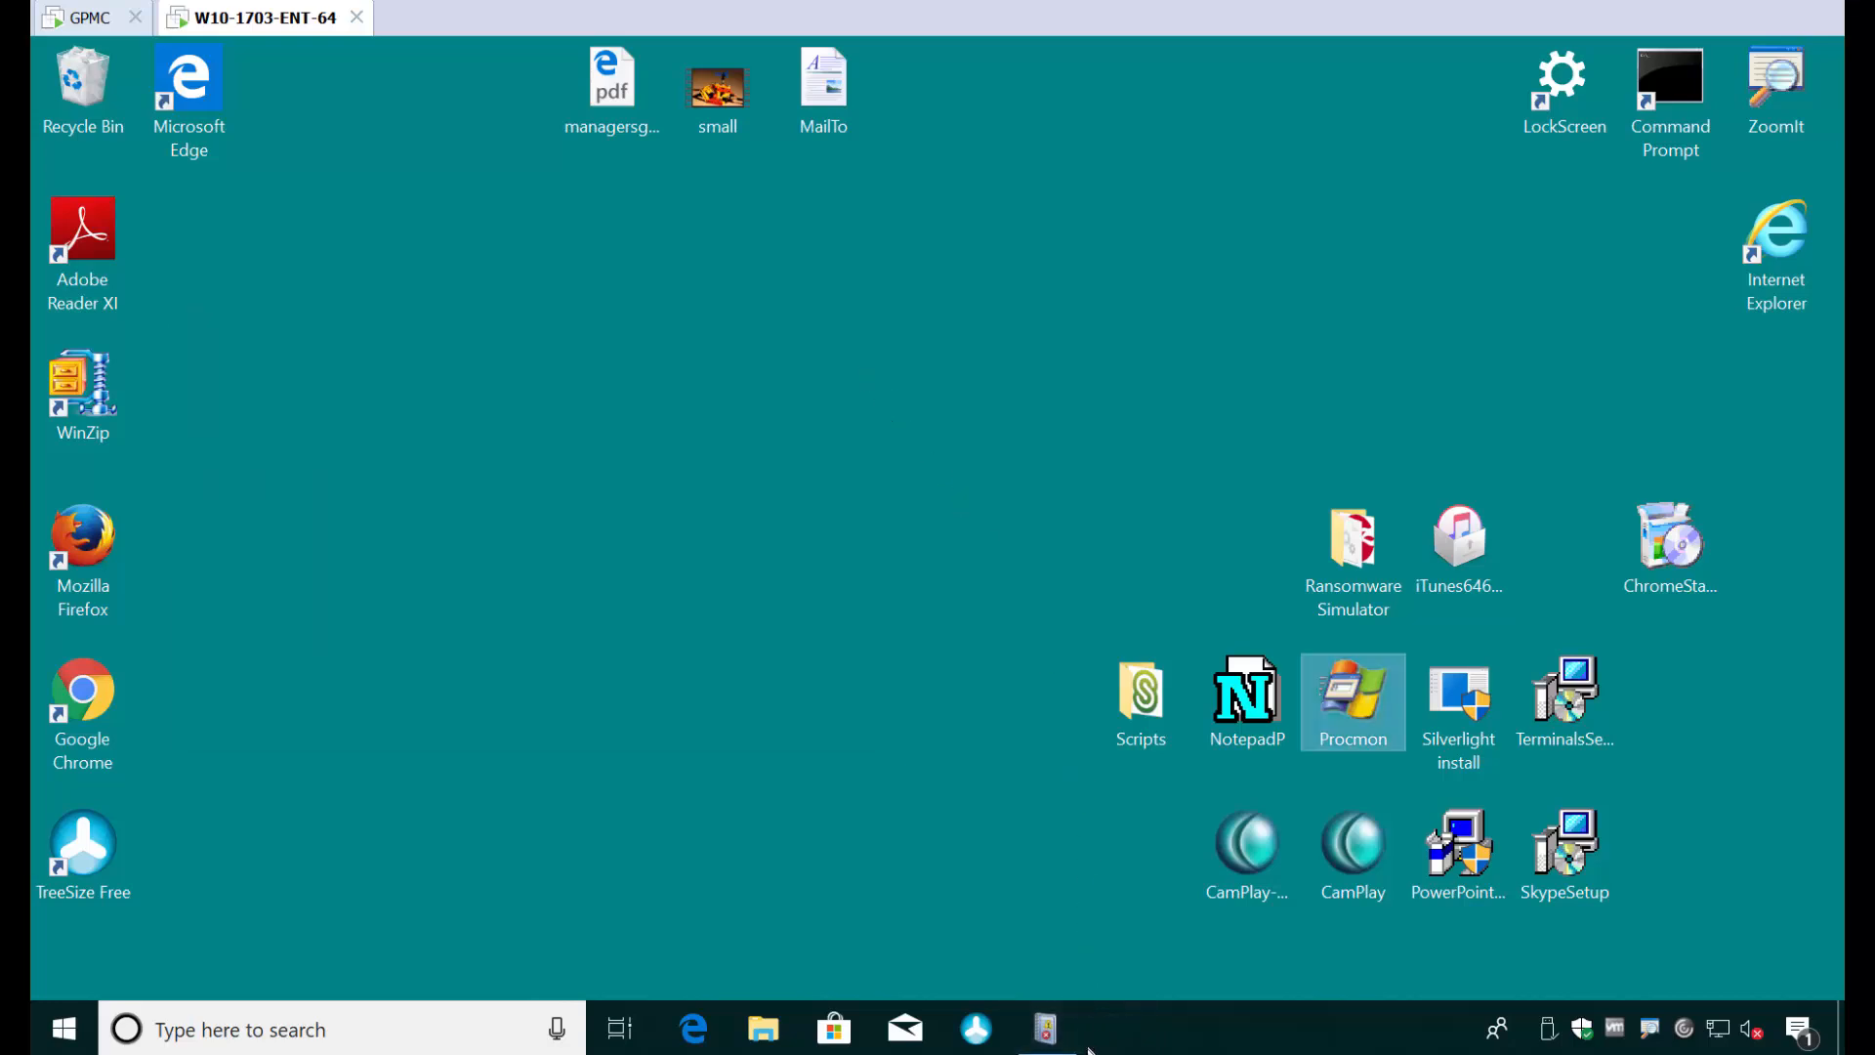
- Restore Event Viewer and refresh the PolicyPak log to show the newest event
{"action": "left_click", "coordinate": [1046, 1026]}
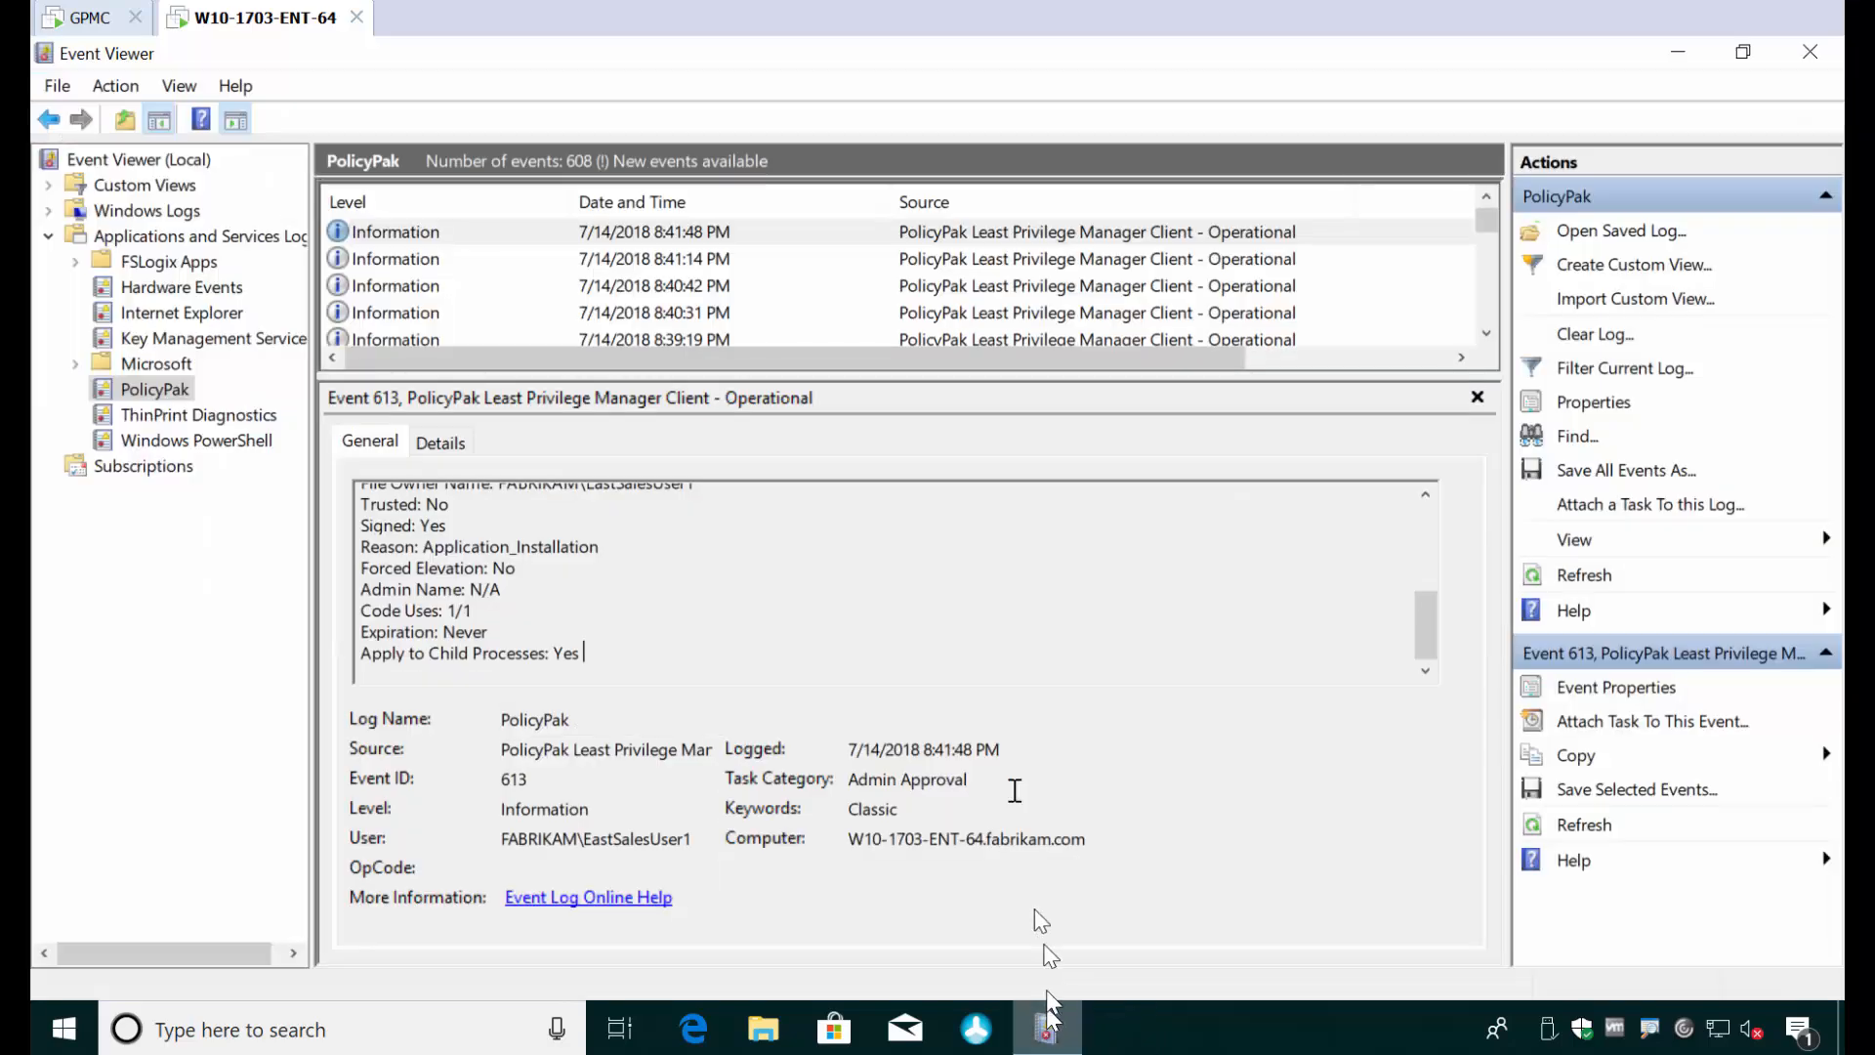
{"action": "left_click", "coordinate": [630, 235]}
{"action": "key", "text": "F5"}
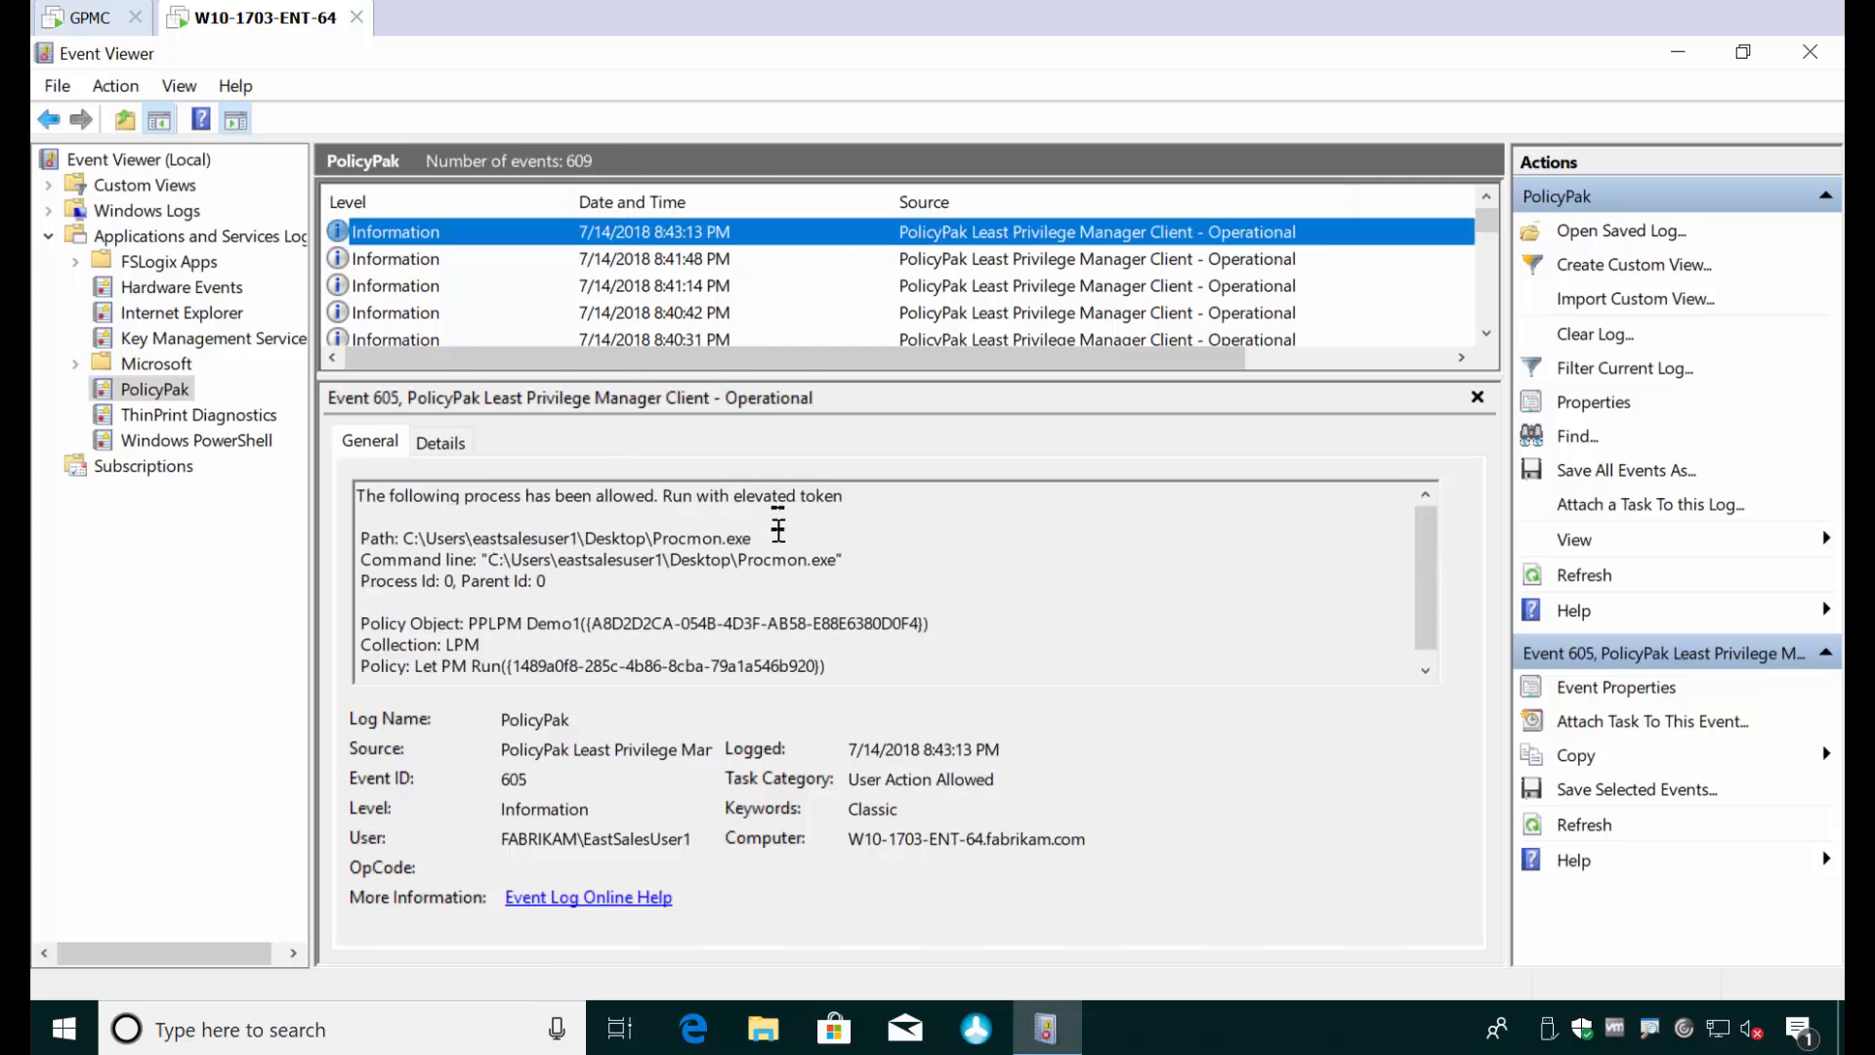
- Examine the Procmon event's command line, event ID, task category and policy details, and close Event Viewer
{"action": "double_click", "coordinate": [767, 559]}
{"action": "left_click_drag", "start_coordinate": [767, 559], "coordinate": [717, 562]}
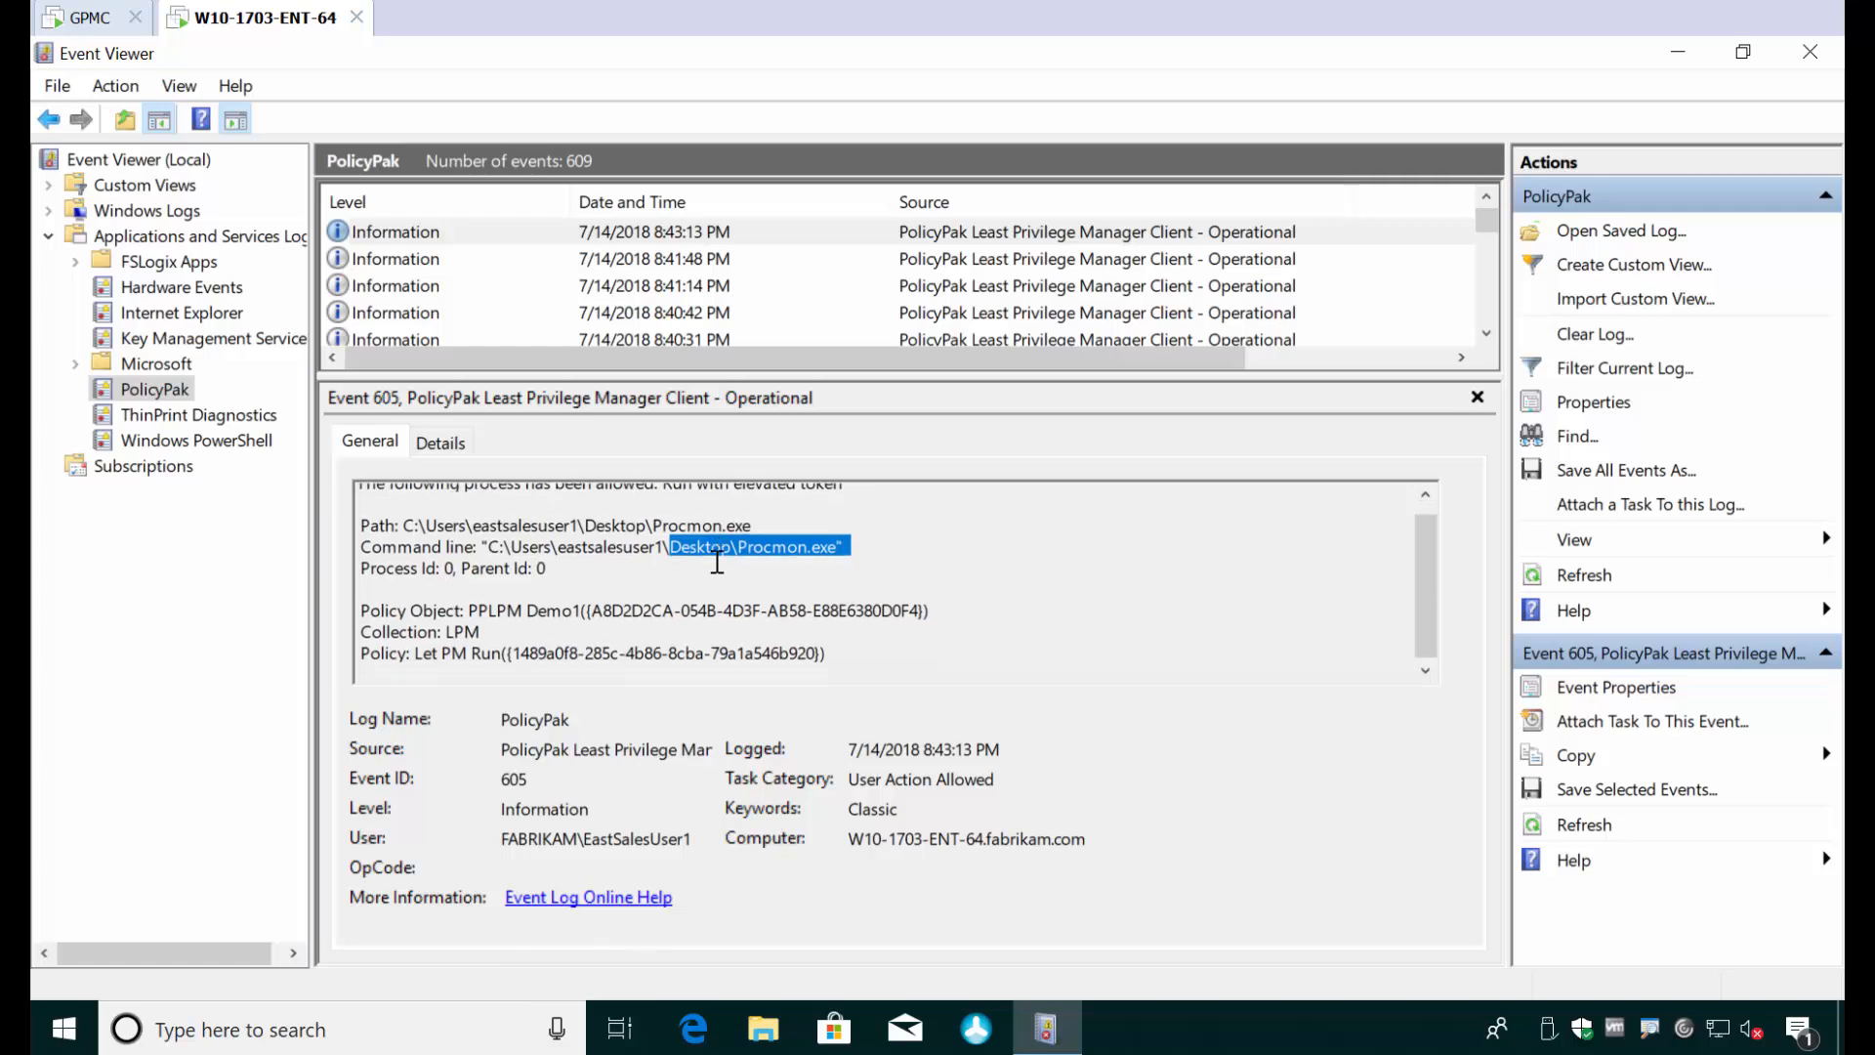
{"action": "left_click_drag", "start_coordinate": [852, 353], "coordinate": [1051, 381]}
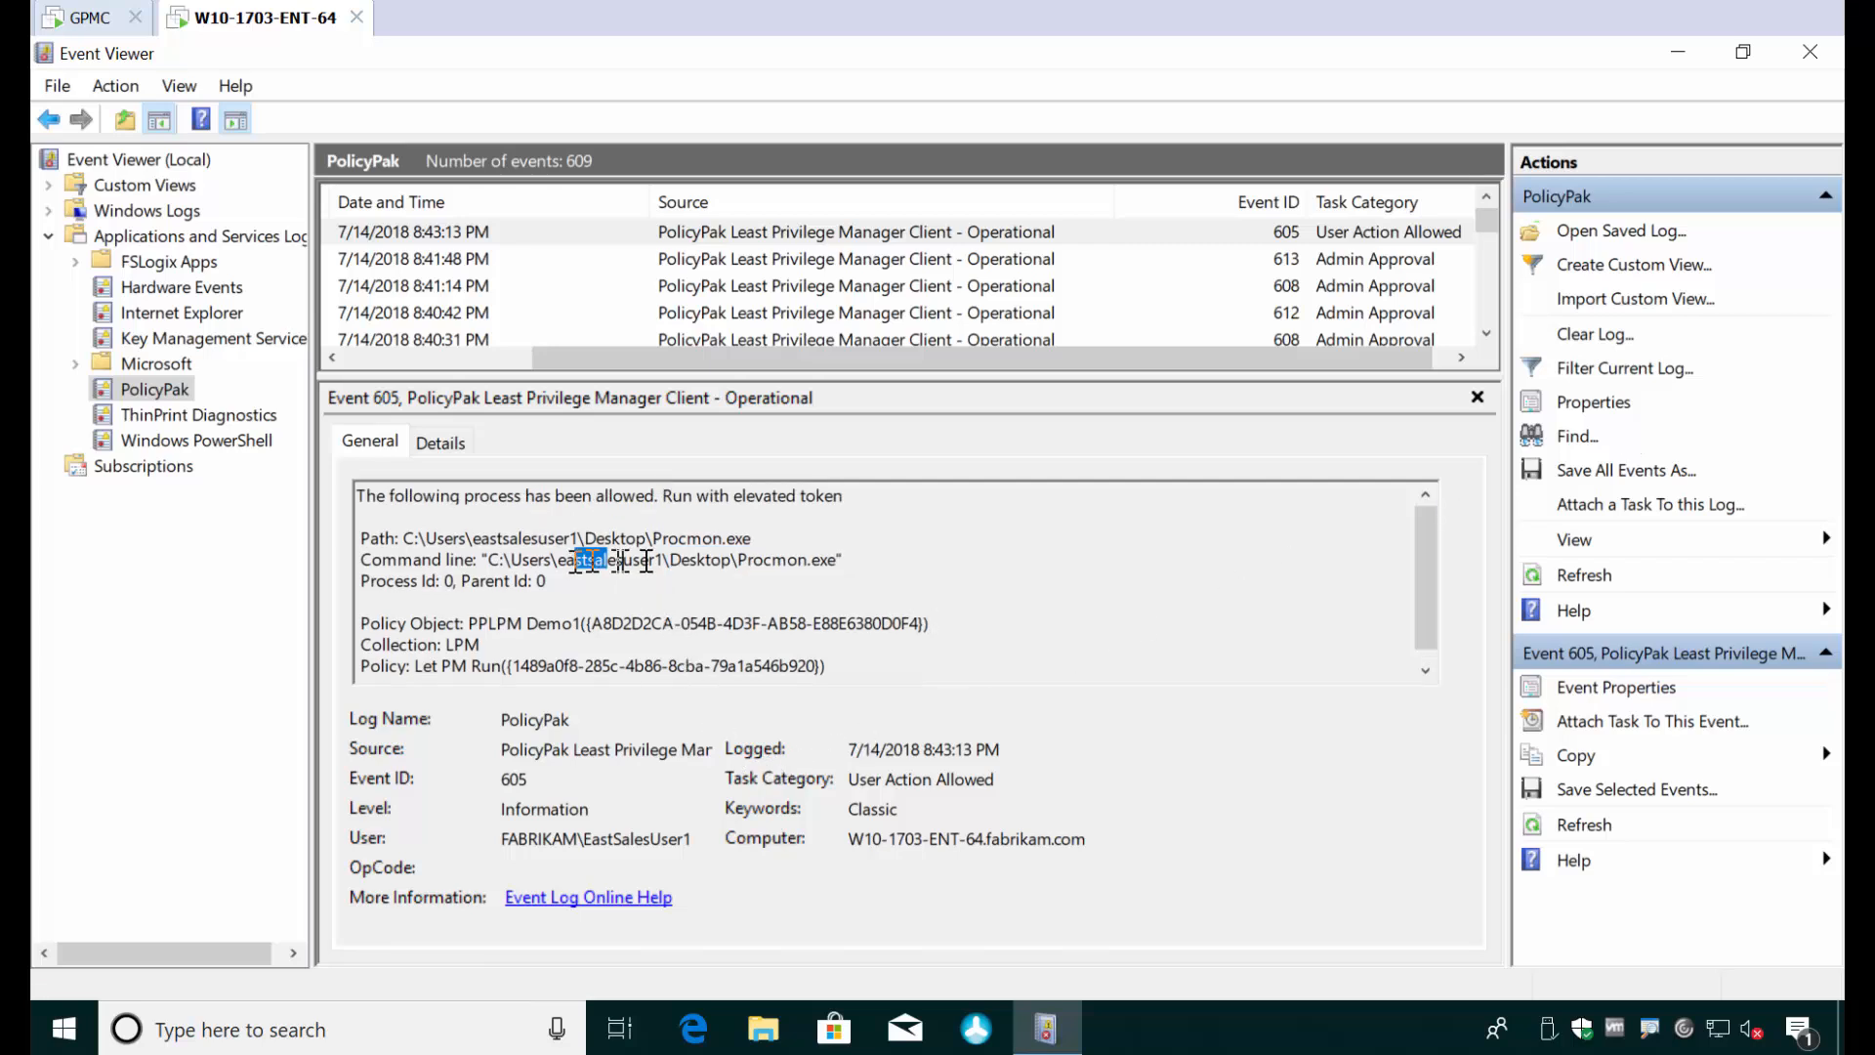
{"action": "left_click_drag", "start_coordinate": [619, 559], "coordinate": [772, 552]}
{"action": "left_click", "coordinate": [735, 586]}
{"action": "left_click", "coordinate": [514, 640]}
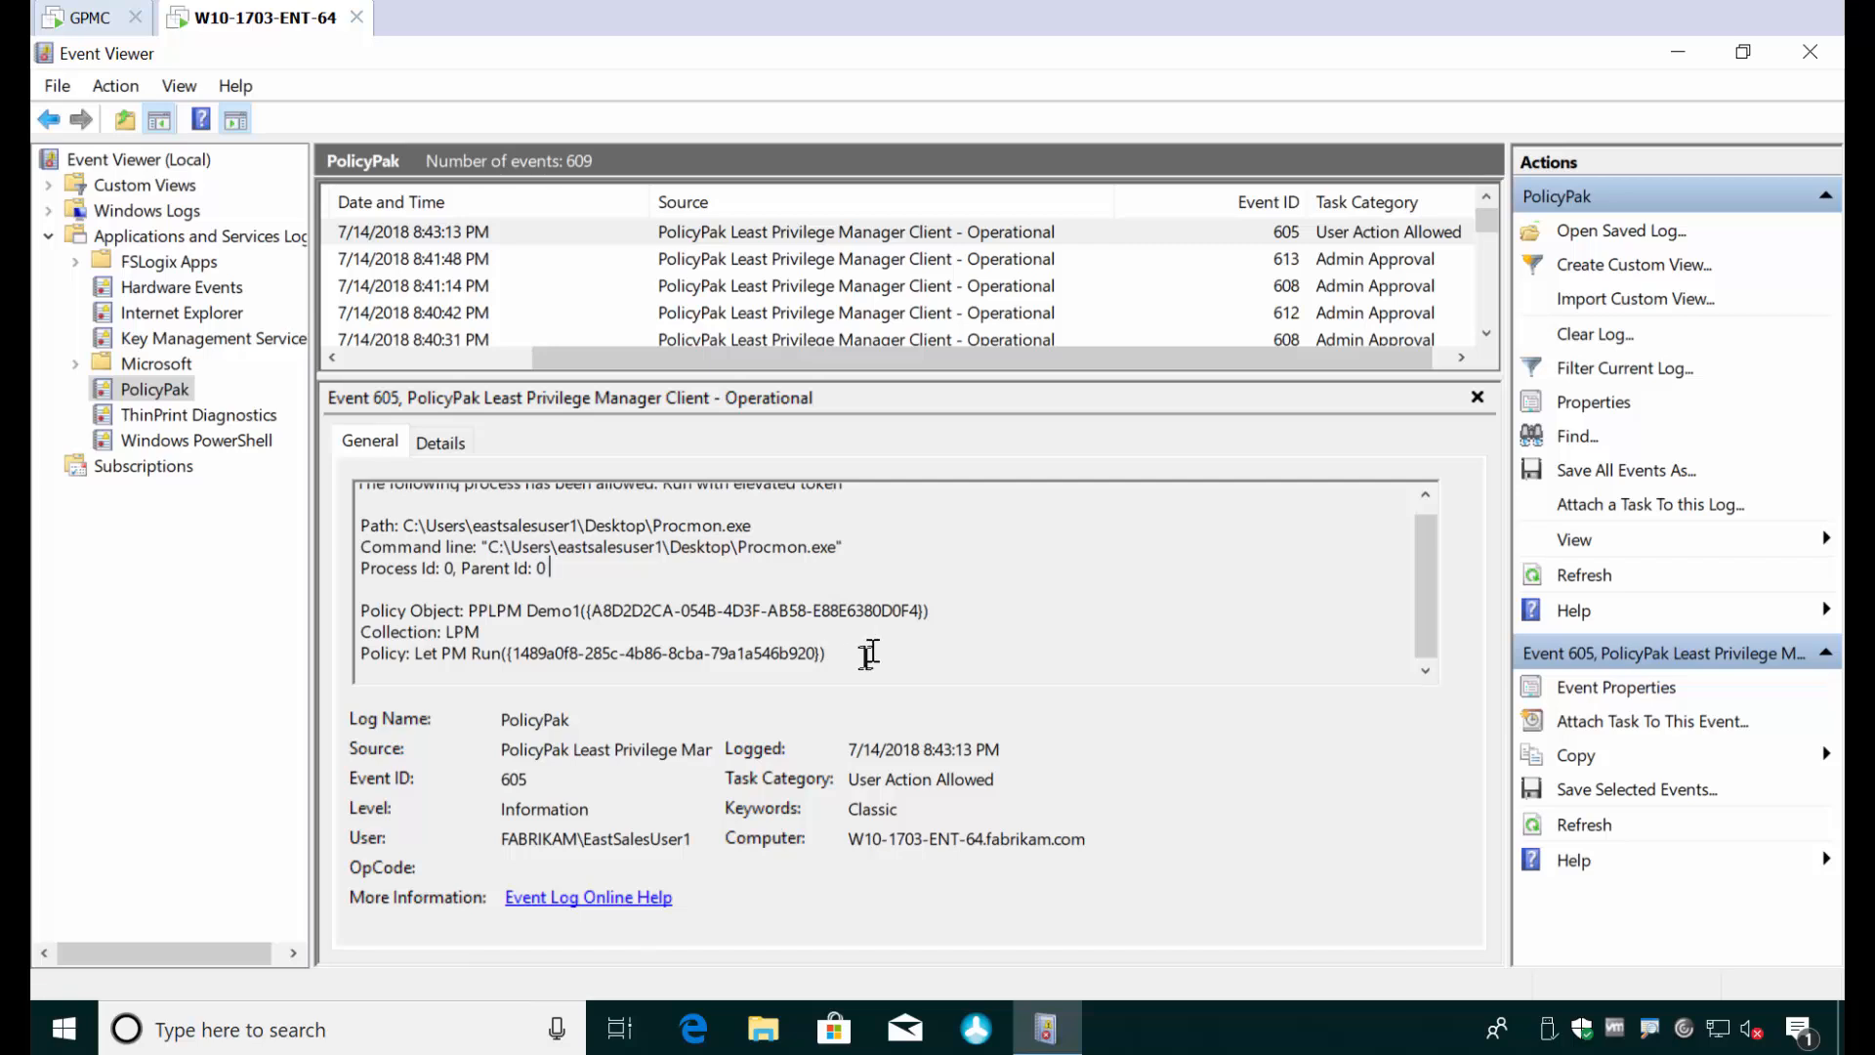
{"action": "scroll", "coordinate": [887, 643], "scroll_direction": "up", "scroll_amount": 1}
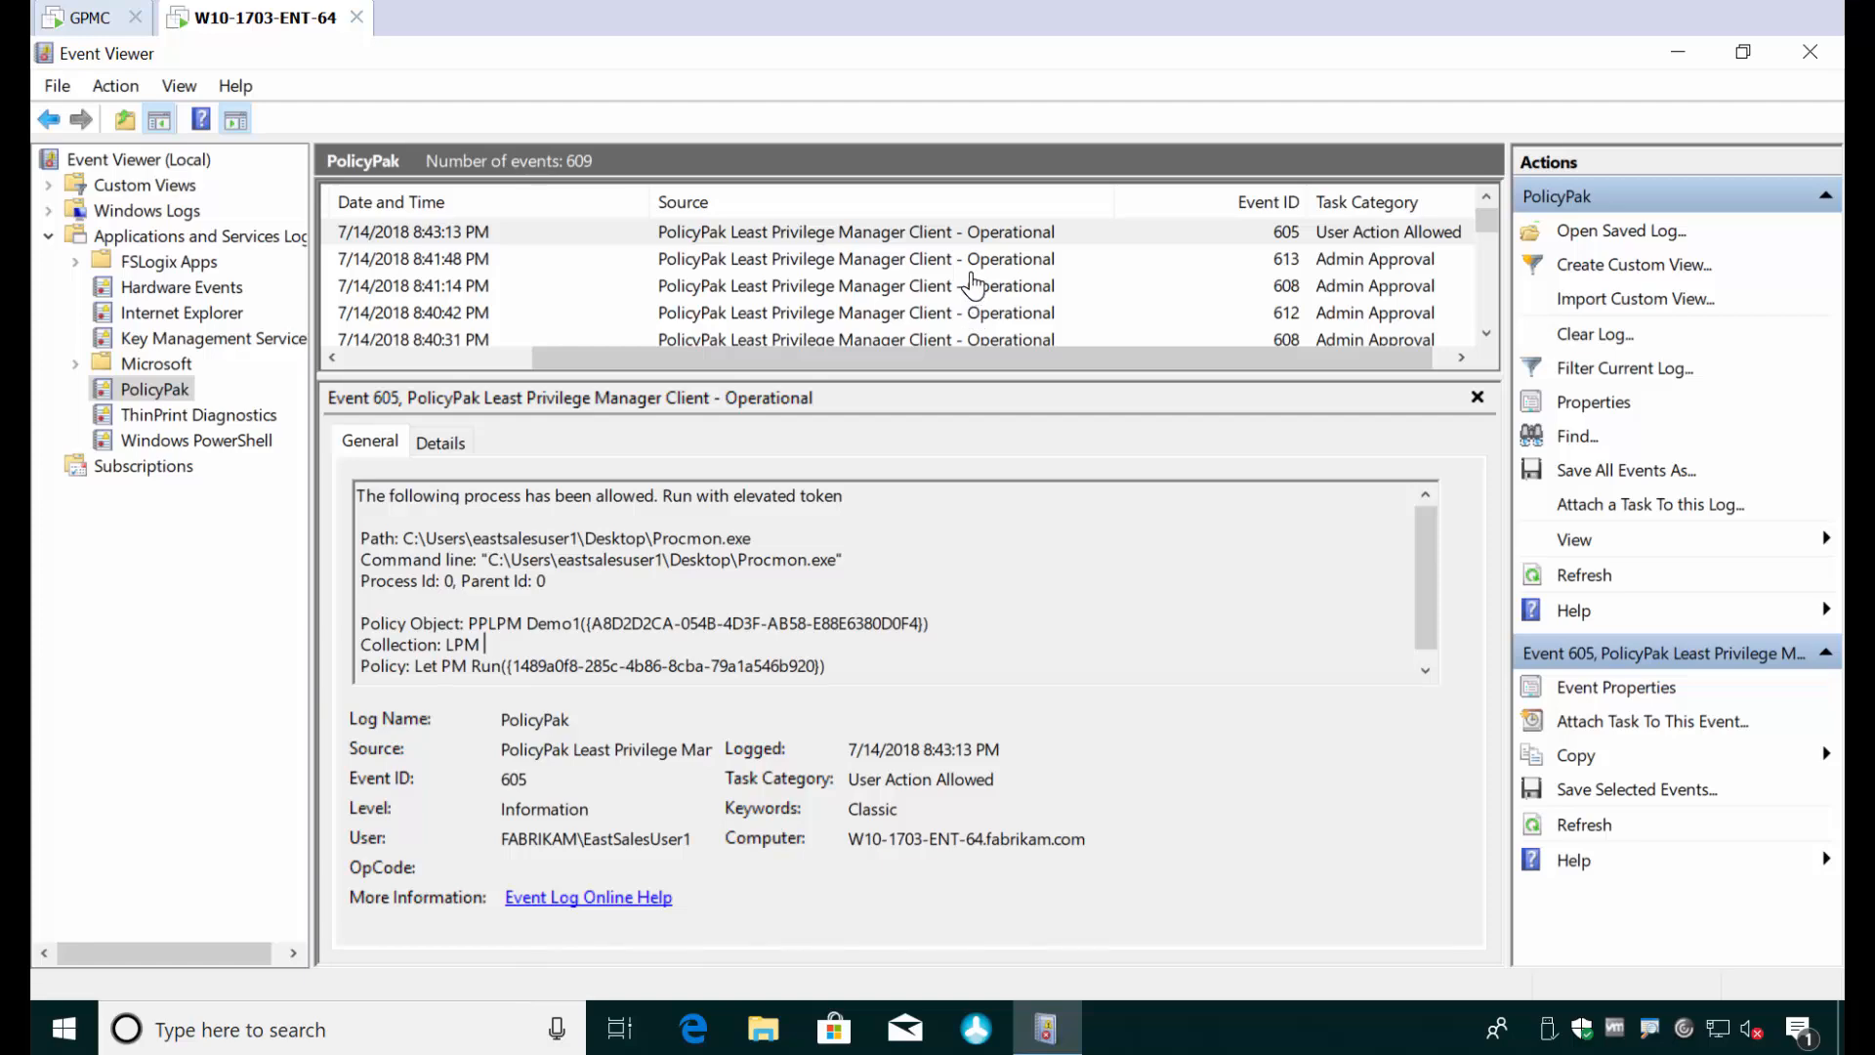
{"action": "left_click", "coordinate": [1802, 58]}
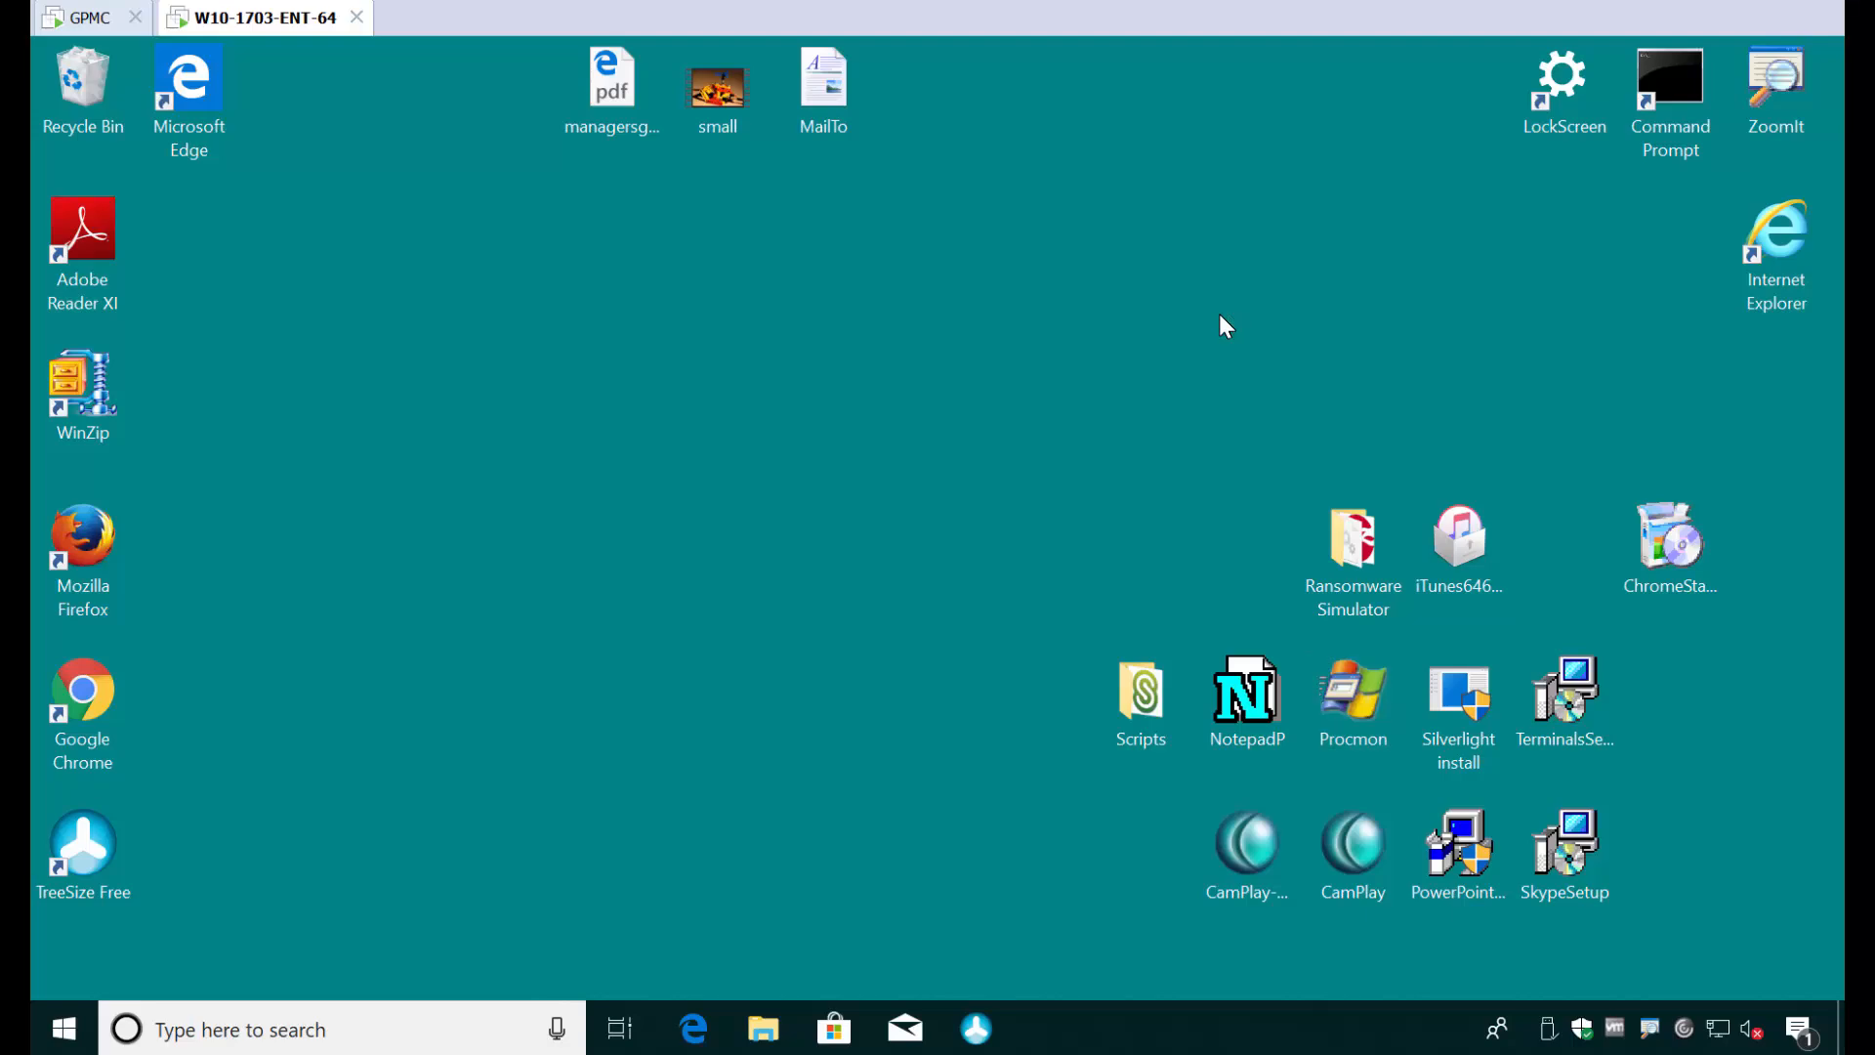